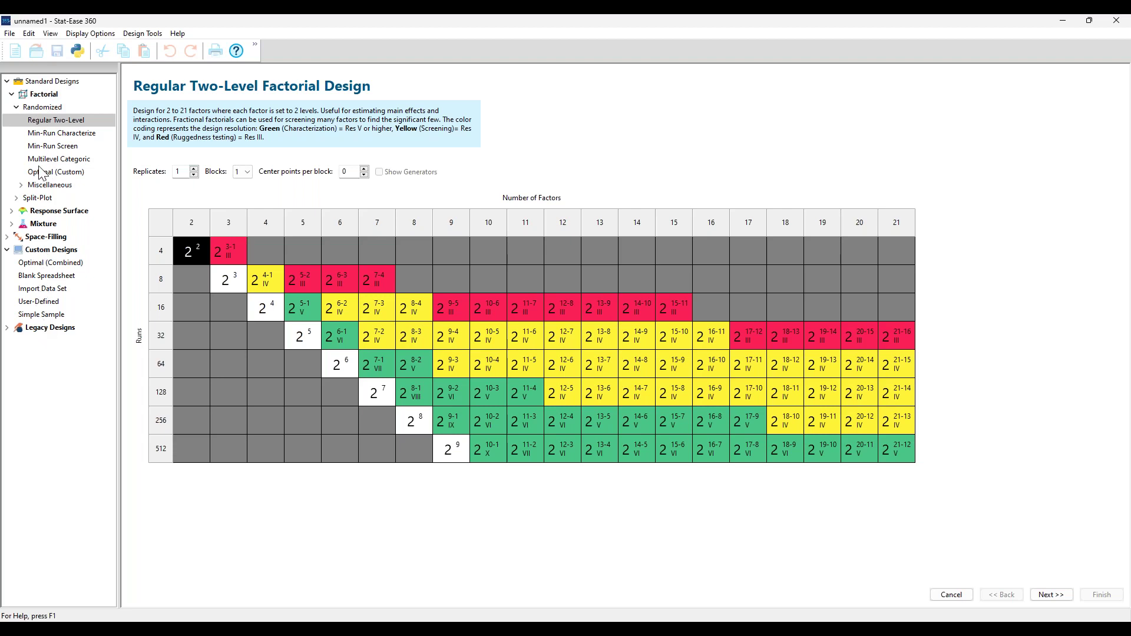
Step: Browse the Response Surface, Mixture and Optimal (Combined) design types and their setup pages
{"action": "left_click", "coordinate": [12, 212]}
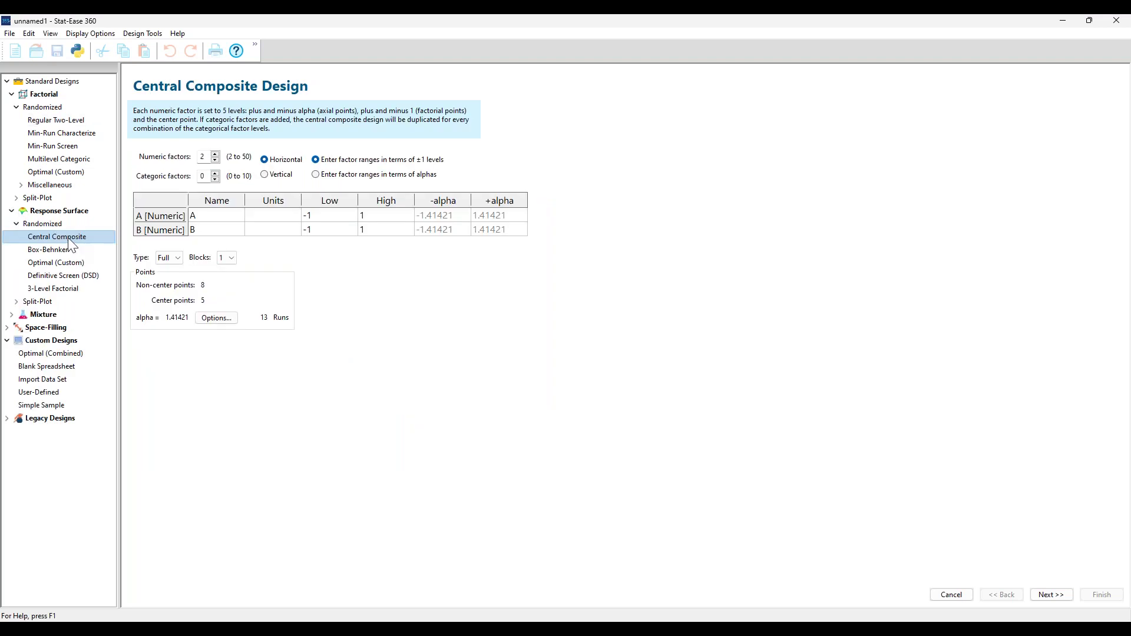
{"action": "left_click", "coordinate": [11, 315]}
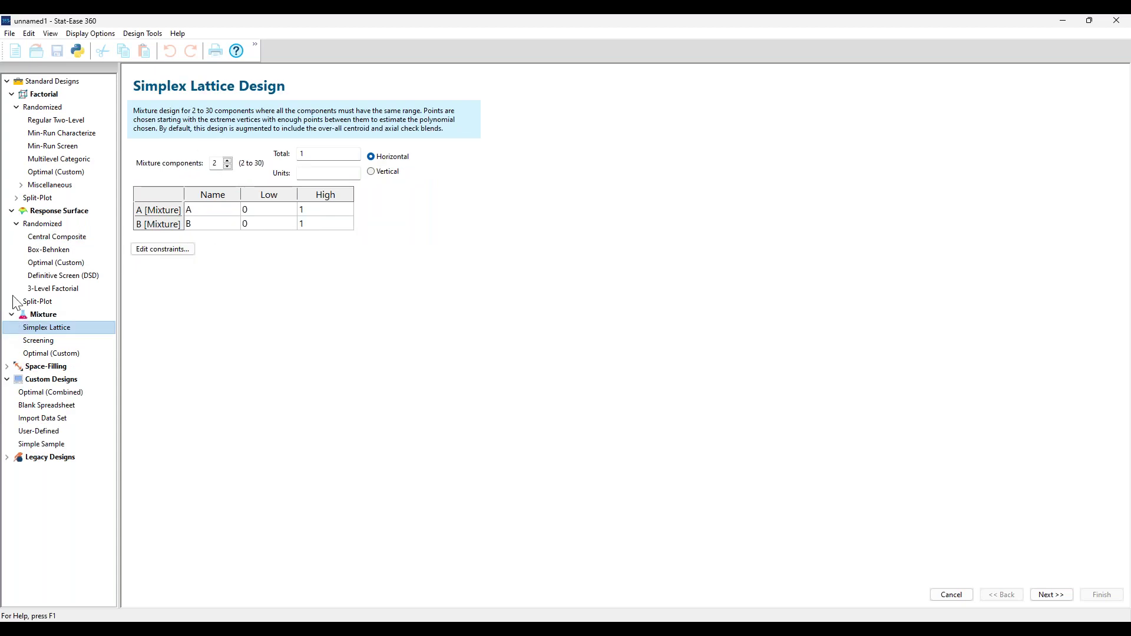
{"action": "left_click", "coordinate": [34, 396]}
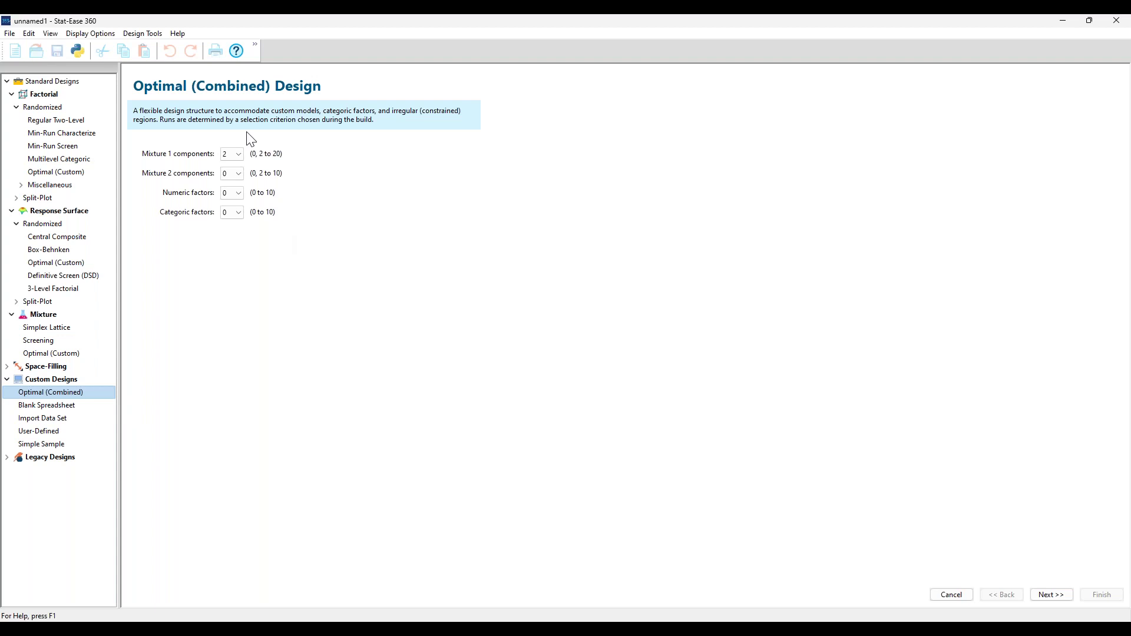
Step: Choose a regular two-level full factorial design with 5 factors in 32 runs and proceed to its factor definitions
{"action": "left_click", "coordinate": [63, 123]}
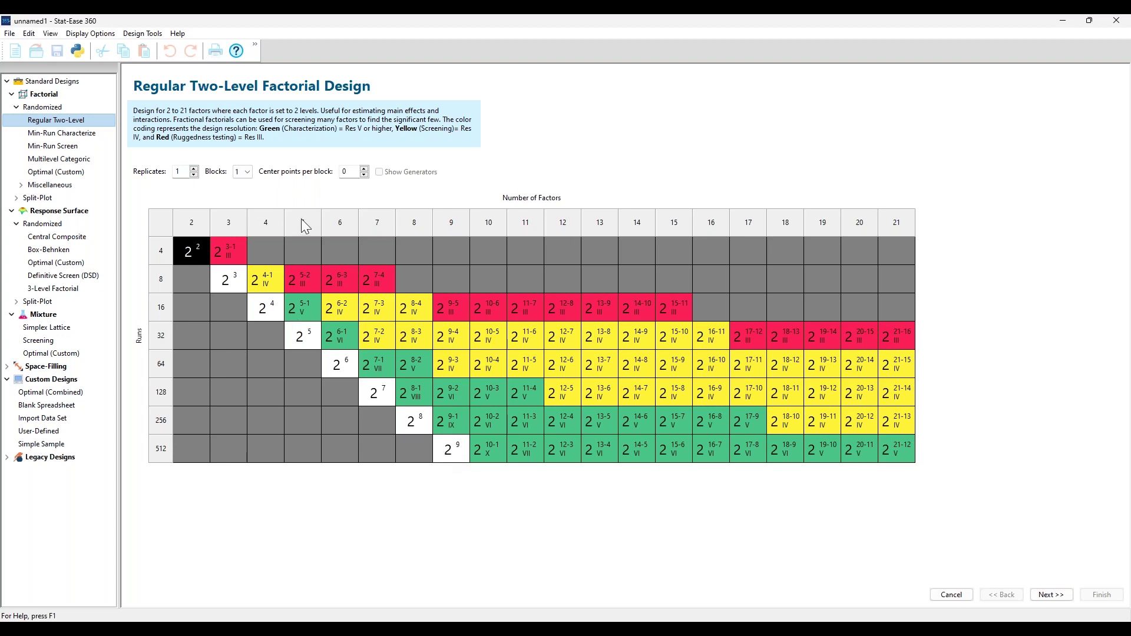
{"action": "left_click", "coordinate": [303, 348]}
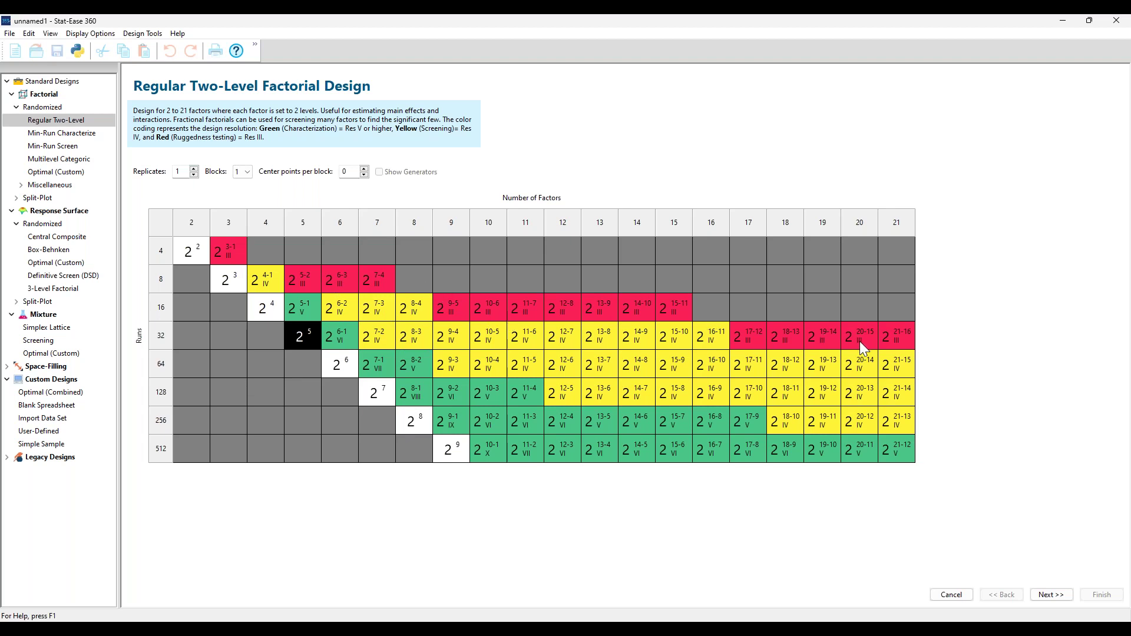
{"action": "left_click", "coordinate": [1052, 595]}
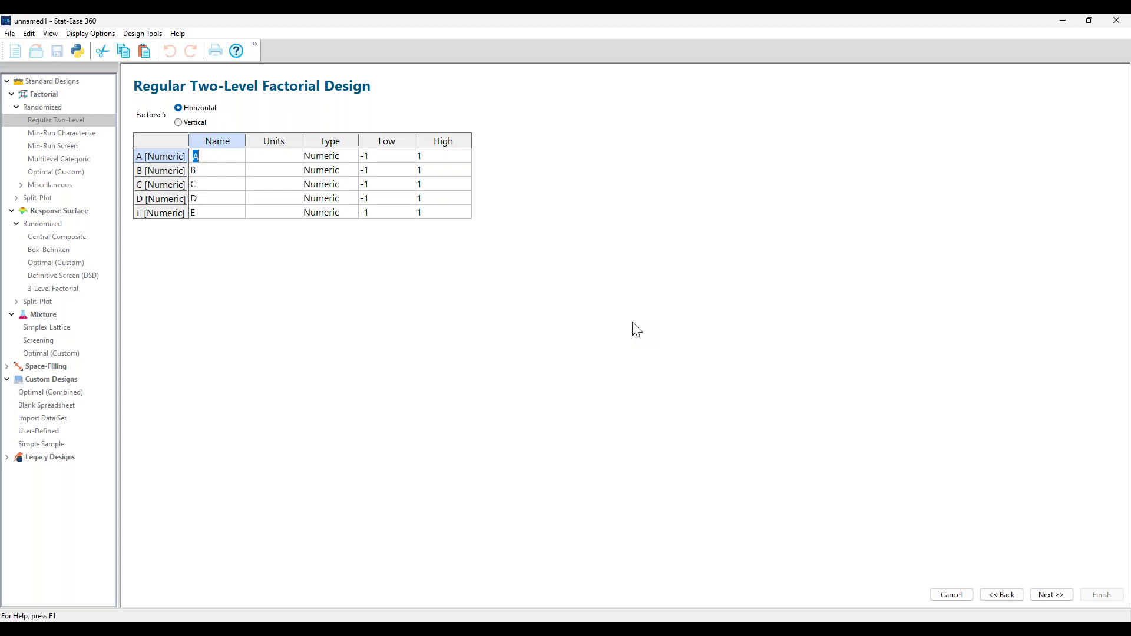
Step: Define factor A as Feed rate in l/min with a low level of 10 and a high level of 15
{"action": "type", "text": "Feed rate"}
{"action": "key", "text": "Tab"}
{"action": "type", "text": "l/"}
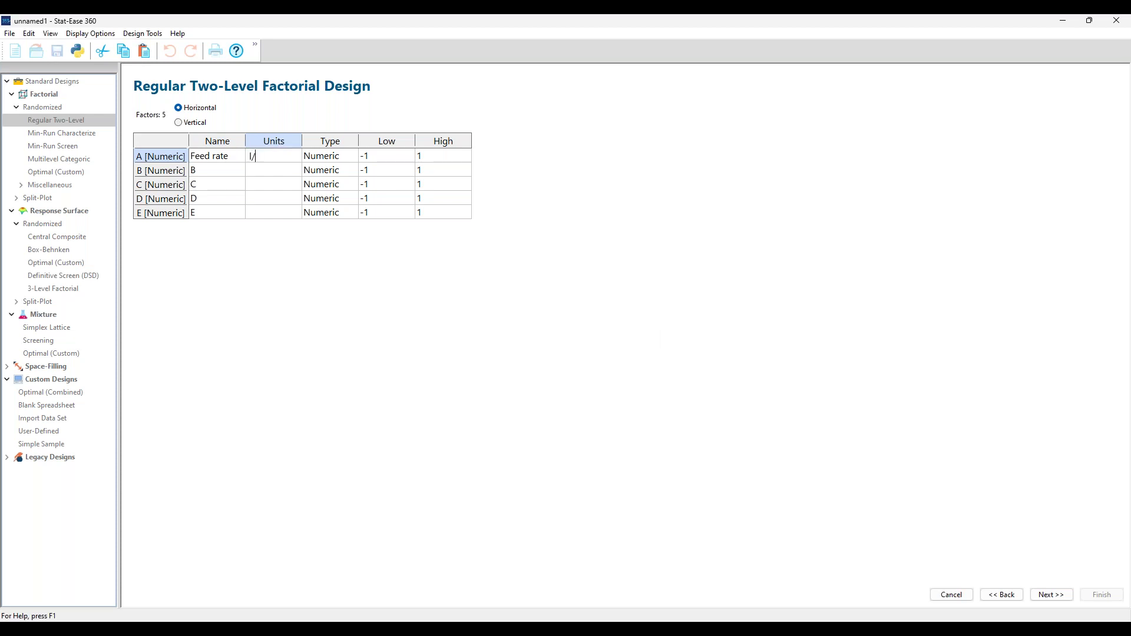
{"action": "type", "text": "min"}
{"action": "key", "text": "Tab"}
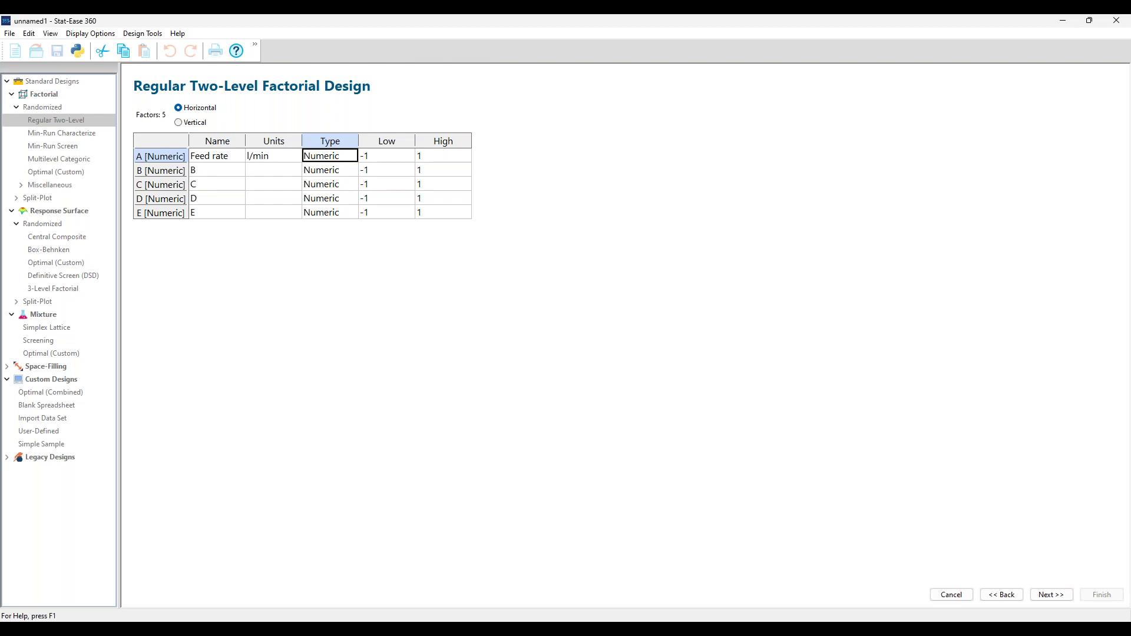
{"action": "key", "text": "Tab"}
{"action": "type", "text": "10"}
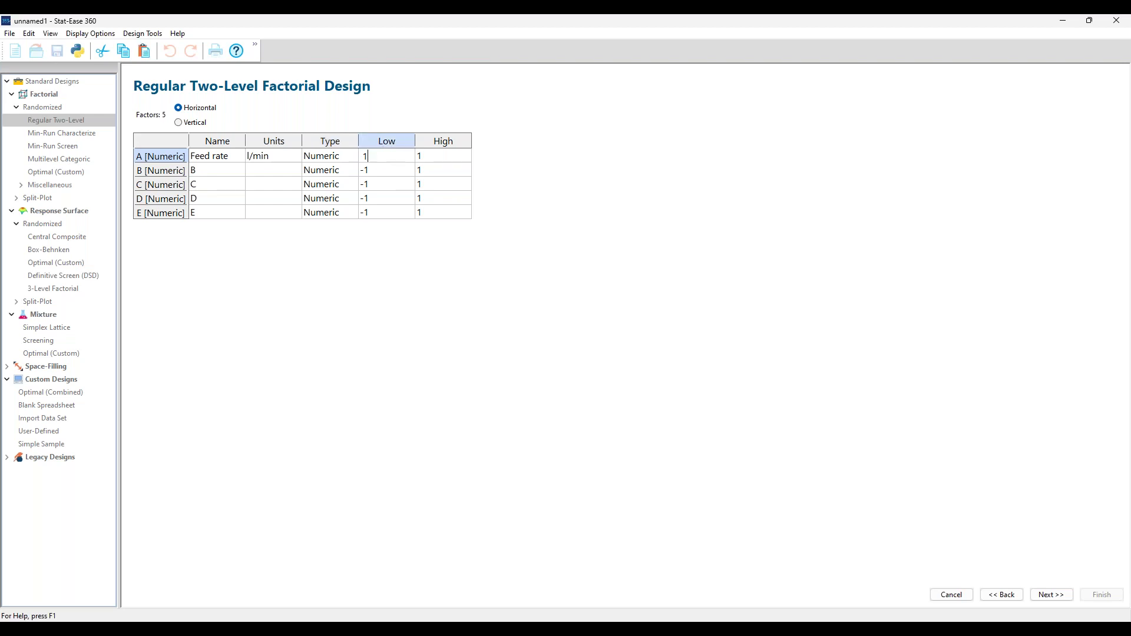
{"action": "key", "text": "Tab"}
{"action": "type", "text": "15"}
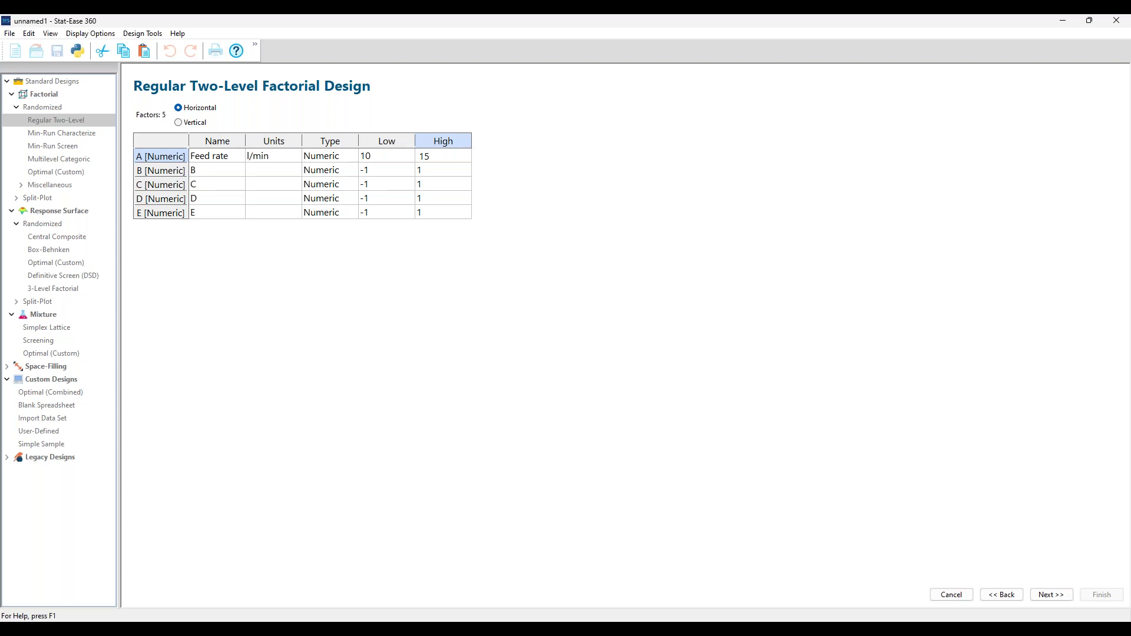
{"action": "key", "text": "Tab"}
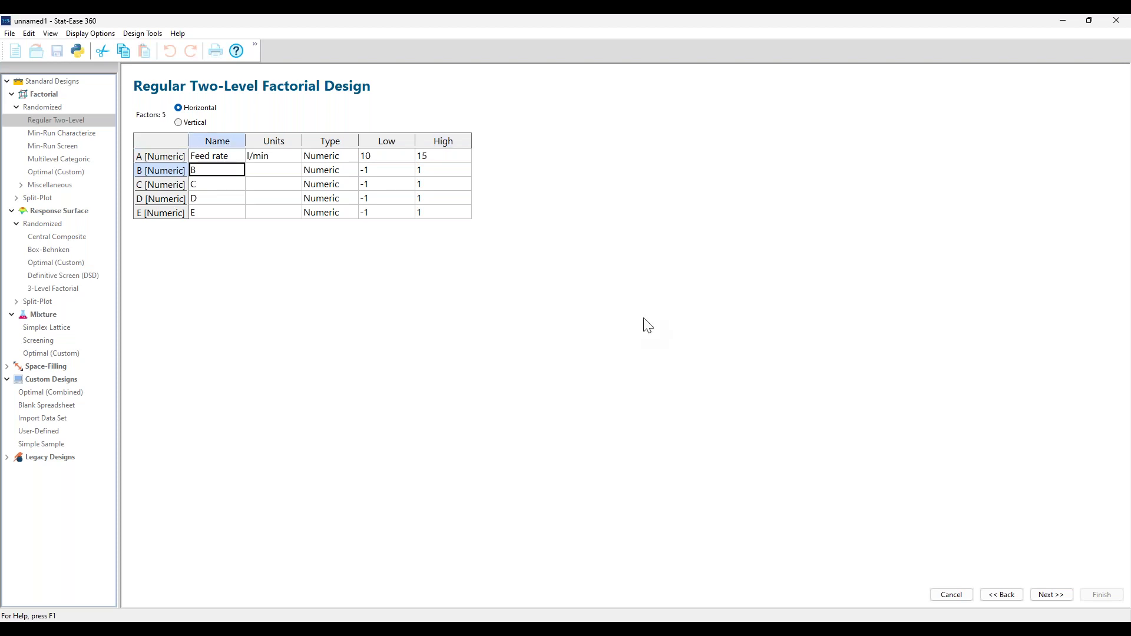
Step: Consult the Reactor Case Study slide for the power parameters and return to the factor definitions in Stat-Ease 360
{"action": "left_click", "coordinate": [1064, 23]}
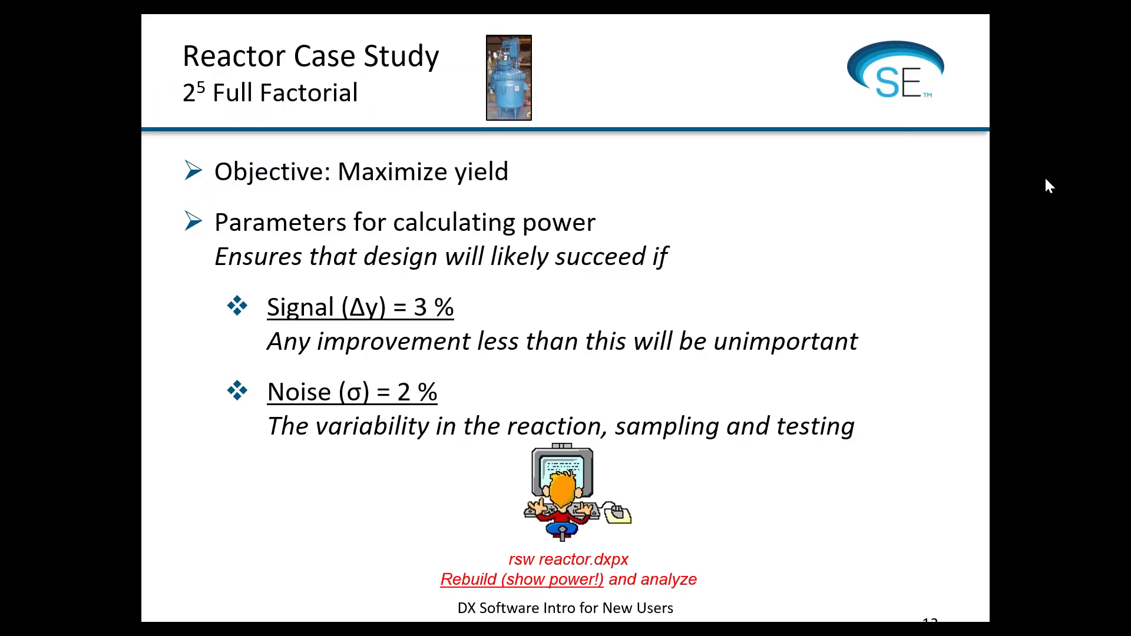
{"action": "key", "text": "alt+Tab"}
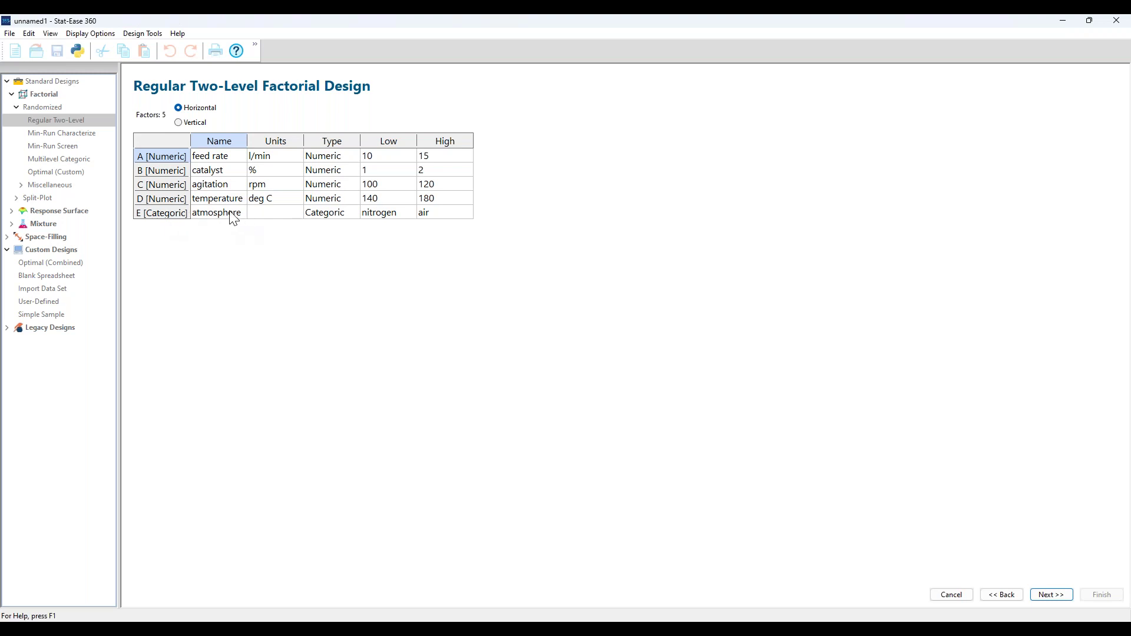
Step: Set the type of the atmosphere factor to Categoric and proceed to the response definitions
{"action": "left_click", "coordinate": [332, 215]}
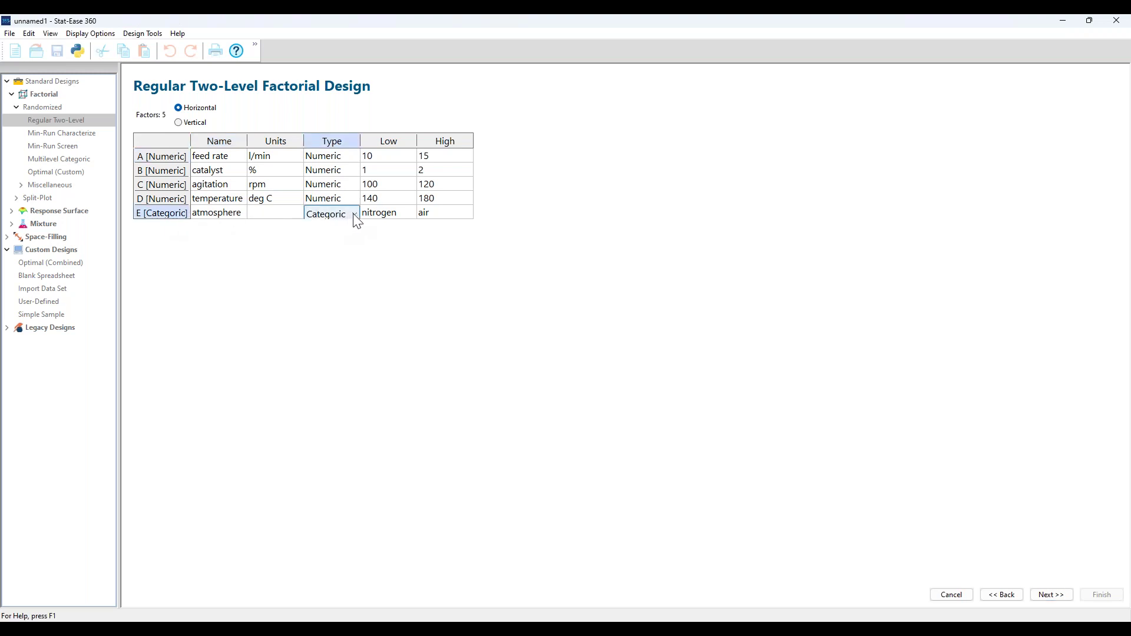
{"action": "left_click", "coordinate": [355, 214]}
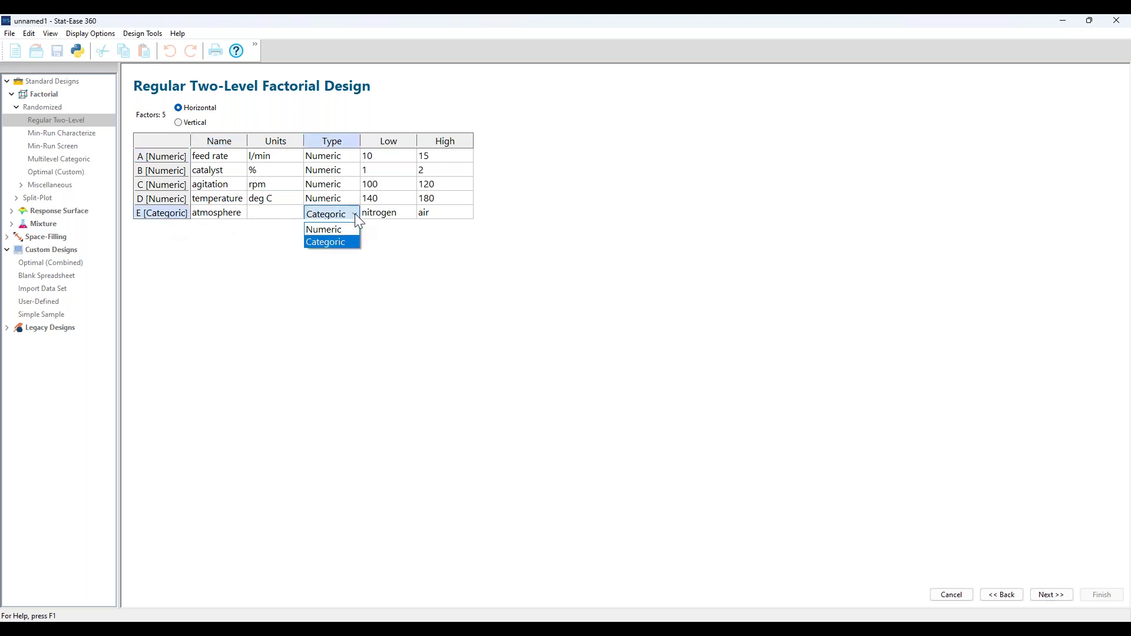
{"action": "left_click", "coordinate": [342, 242]}
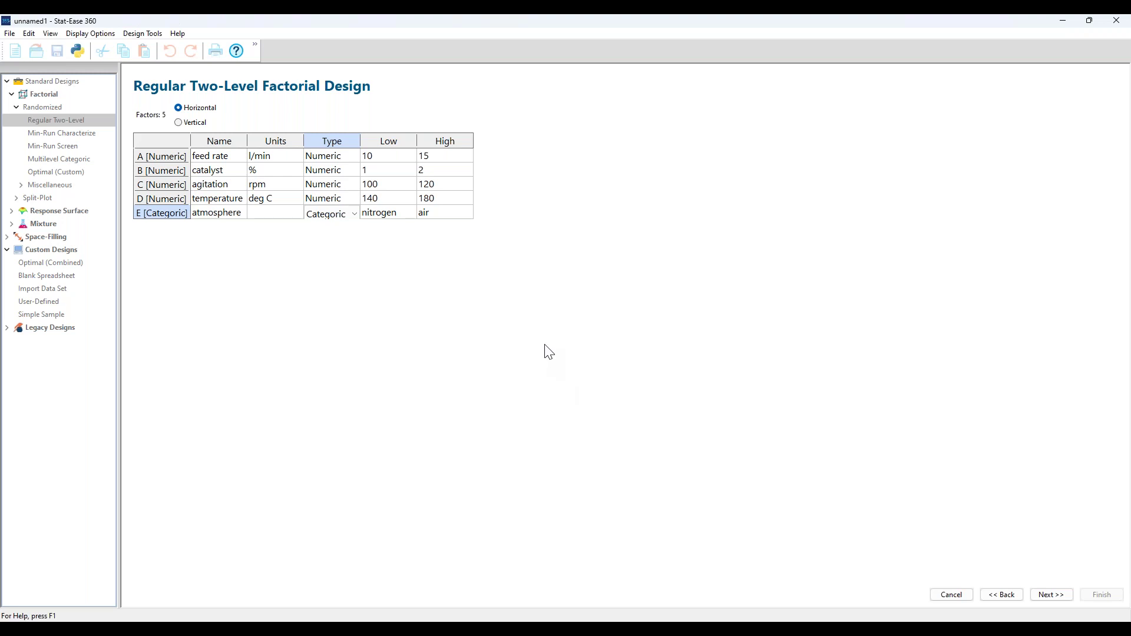
{"action": "left_click", "coordinate": [1049, 596]}
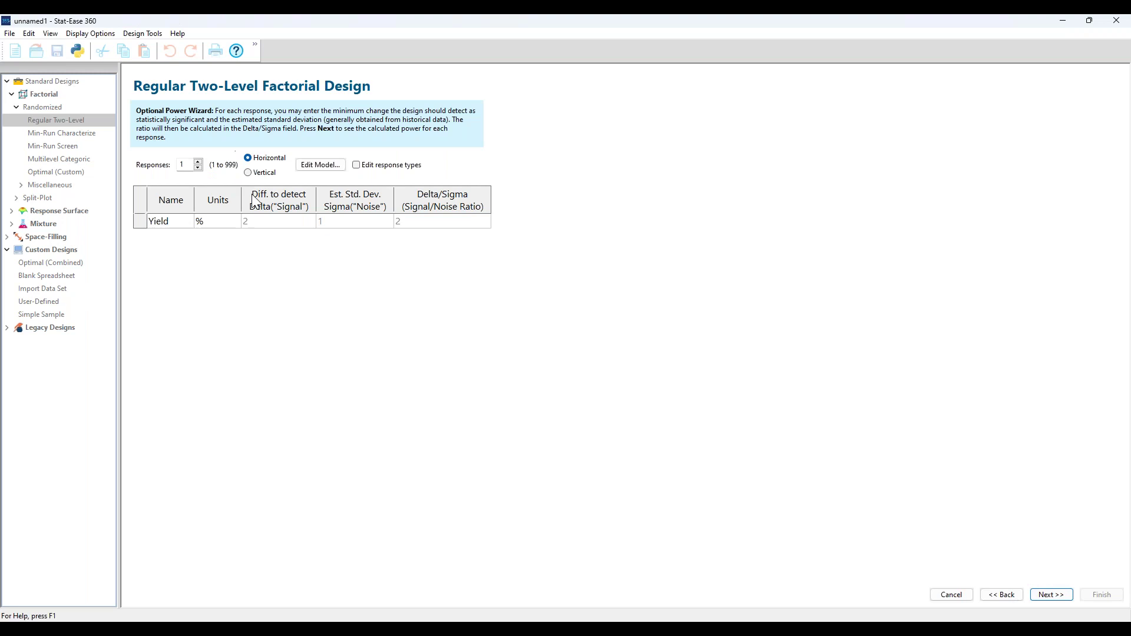
Step: Set the Yield response's difference to detect to 3 and estimated standard deviation to 2, and calculate the design power
{"action": "left_click", "coordinate": [279, 226]}
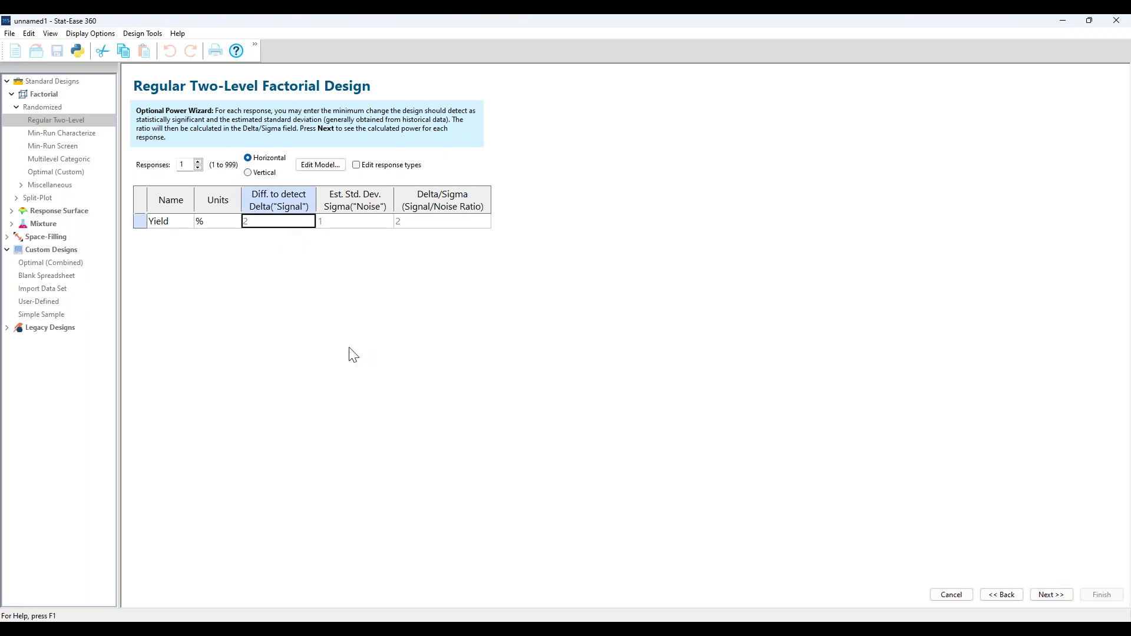
{"action": "type", "text": "3"}
{"action": "key", "text": "Tab"}
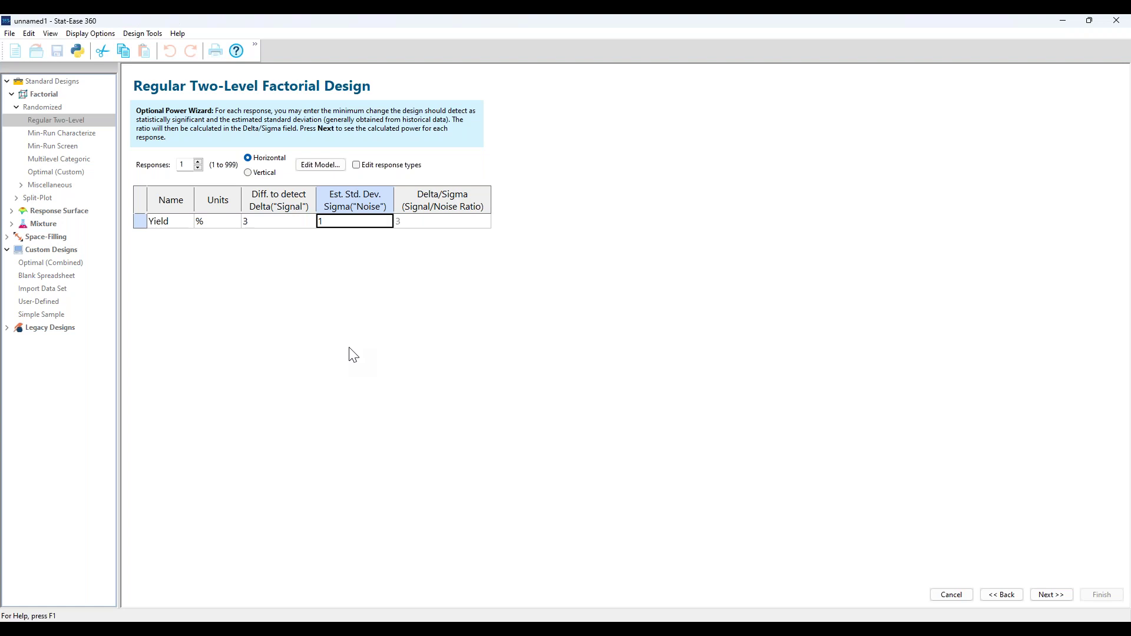
{"action": "type", "text": "2"}
{"action": "key", "text": "Tab"}
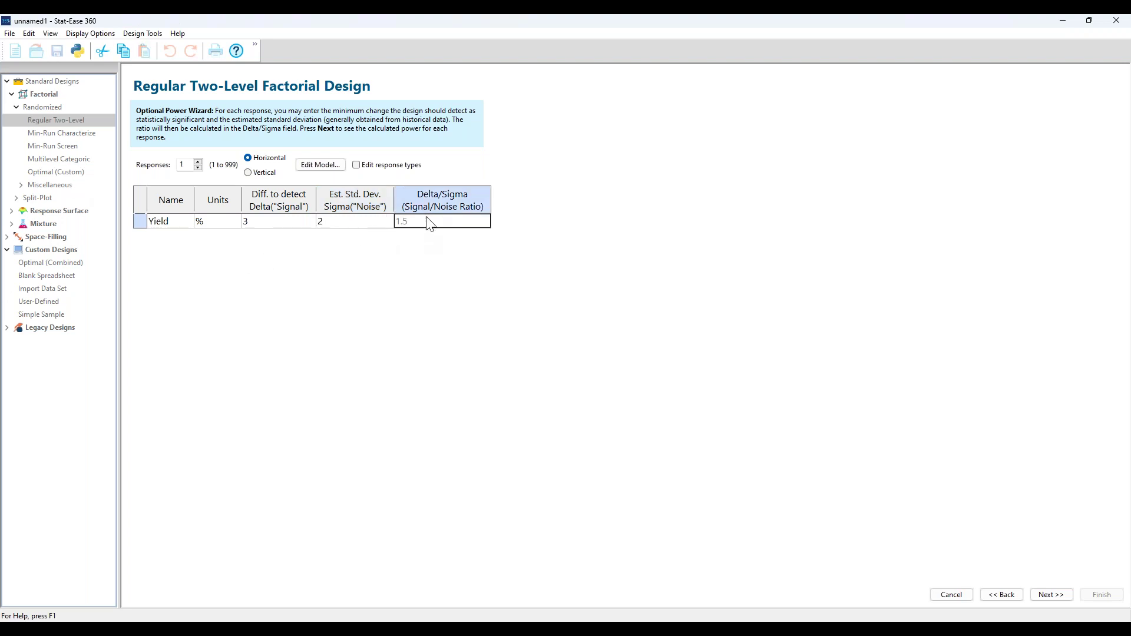
{"action": "left_click", "coordinate": [1061, 597]}
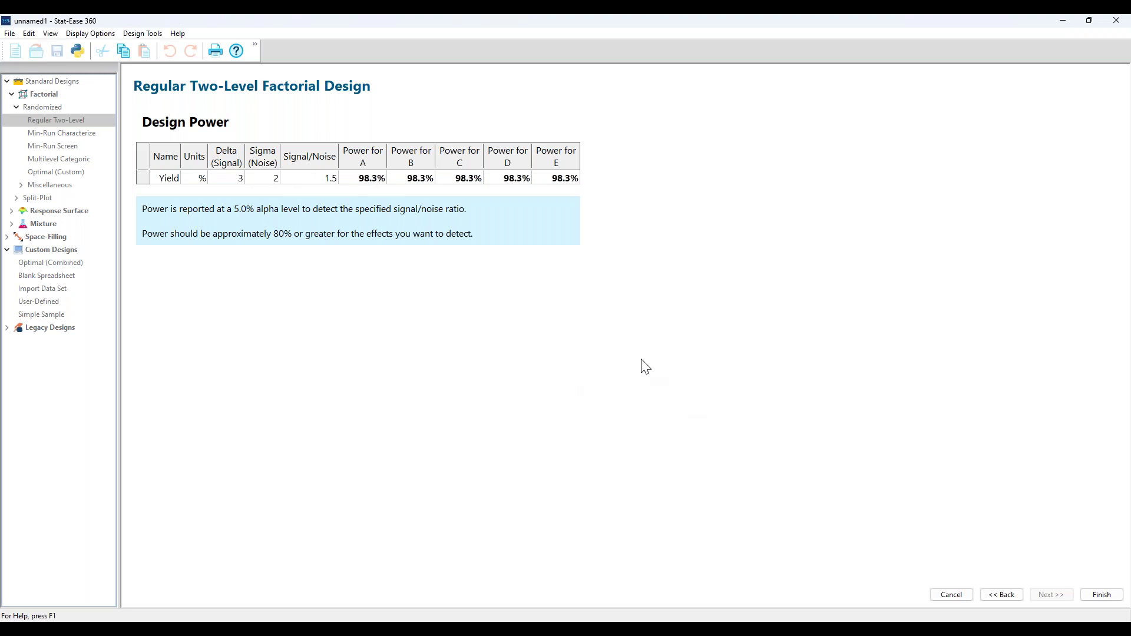
Step: Finish building the design and fill the Yield response from the existing simulation file rsw reactor.simx
{"action": "left_click", "coordinate": [1100, 596]}
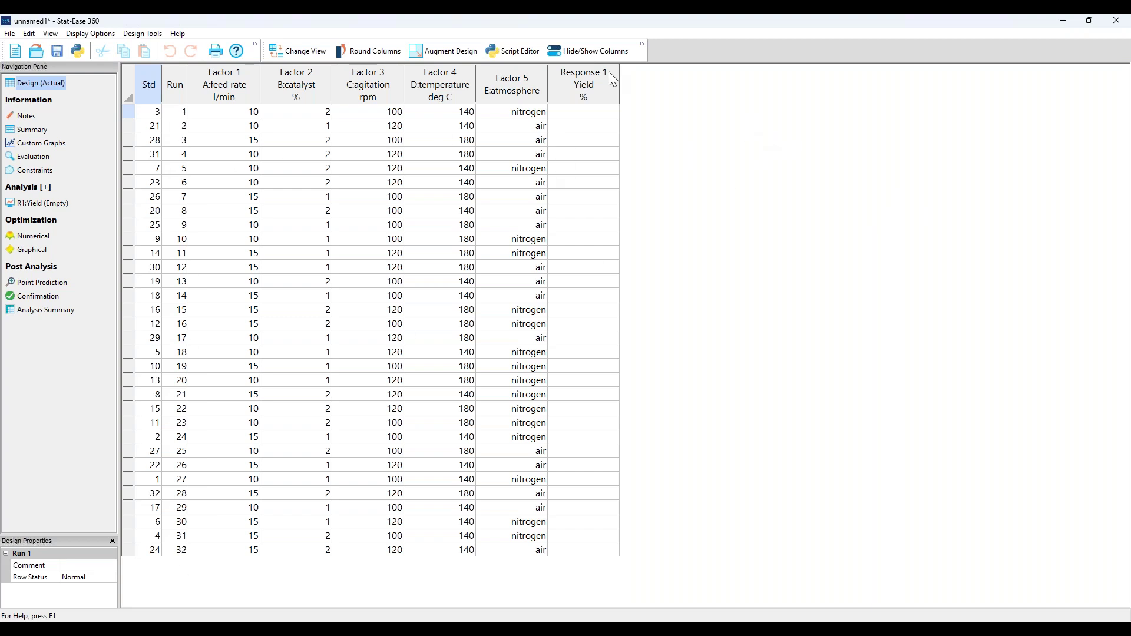
{"action": "right_click", "coordinate": [604, 93]}
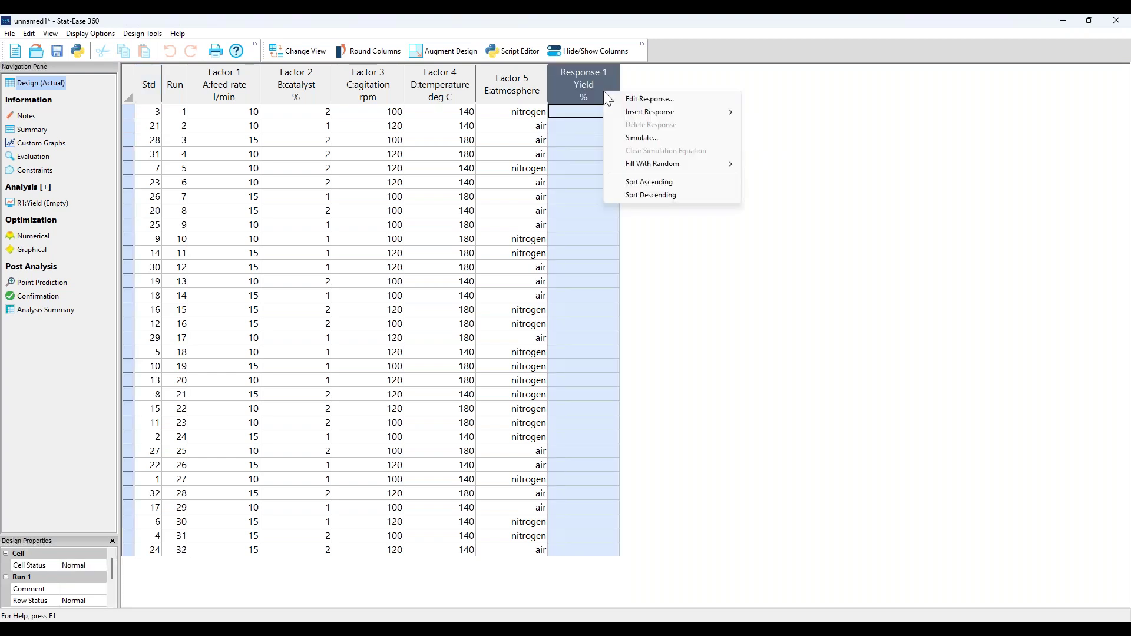
{"action": "left_click", "coordinate": [665, 138]}
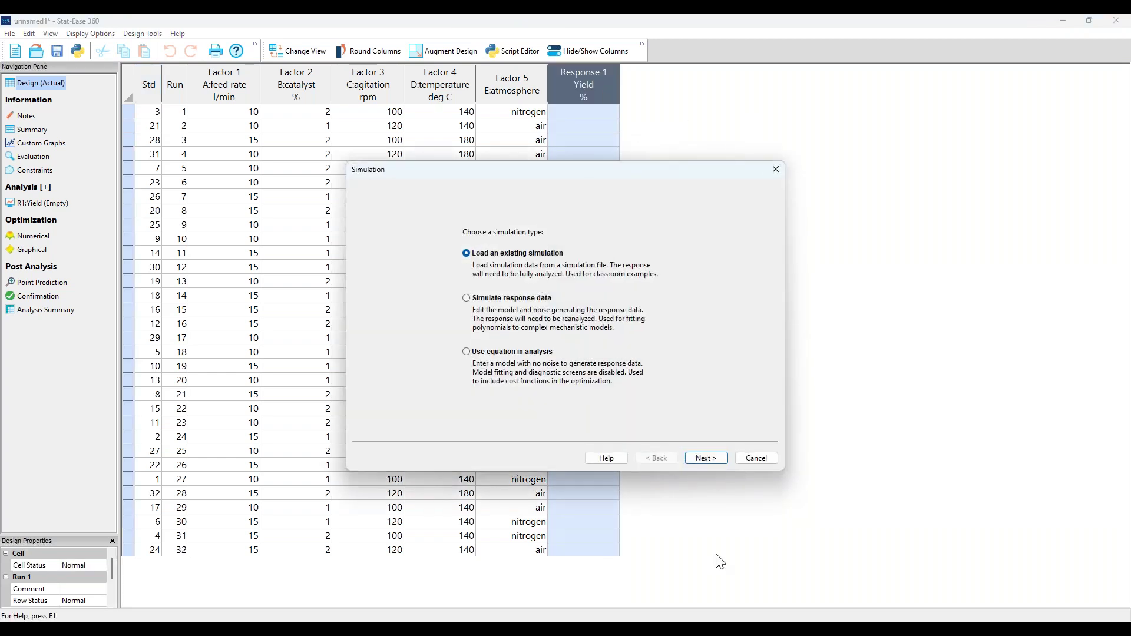
{"action": "left_click", "coordinate": [708, 459]}
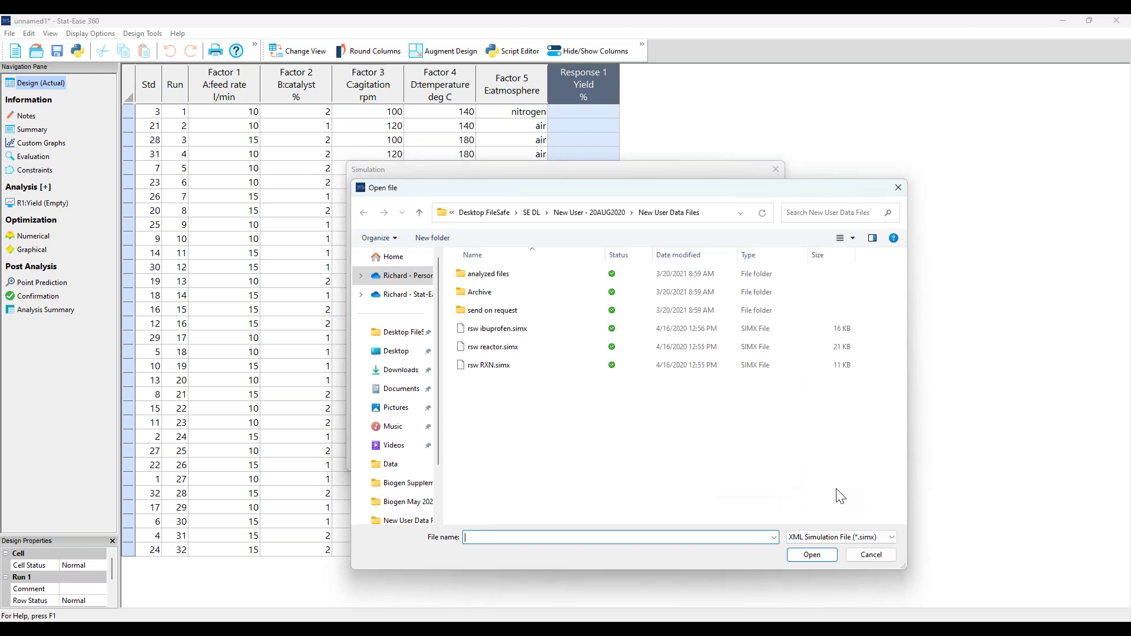
{"action": "double_click", "coordinate": [518, 346]}
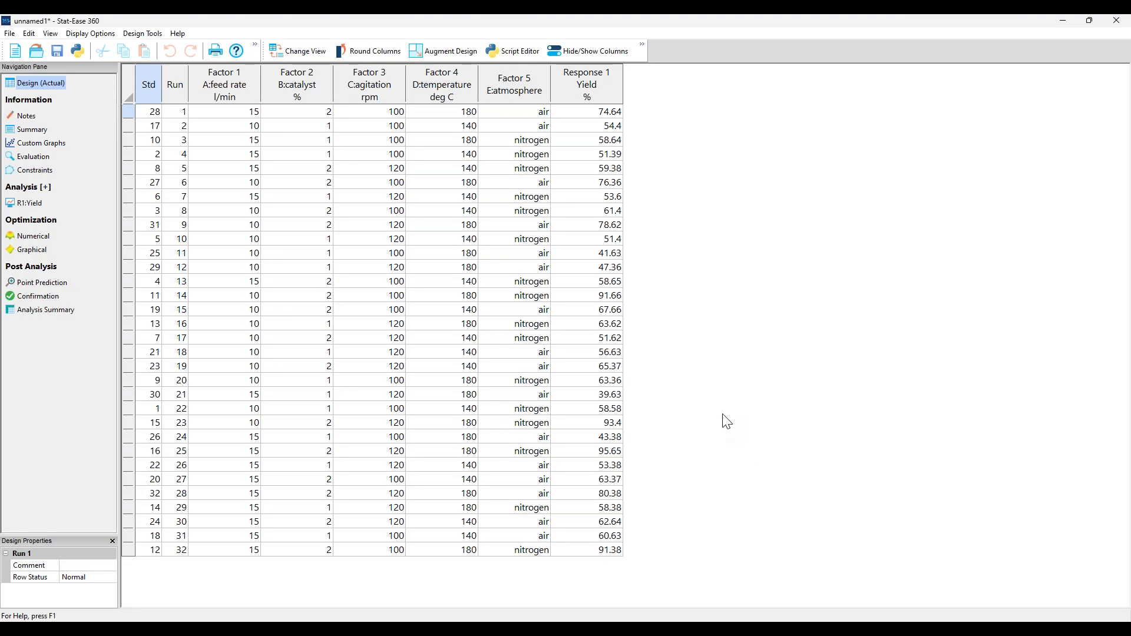
Step: Start the Yield analysis with no transform and select effects B, BD, DE, D and E on the half-normal plot
{"action": "left_click", "coordinate": [34, 203]}
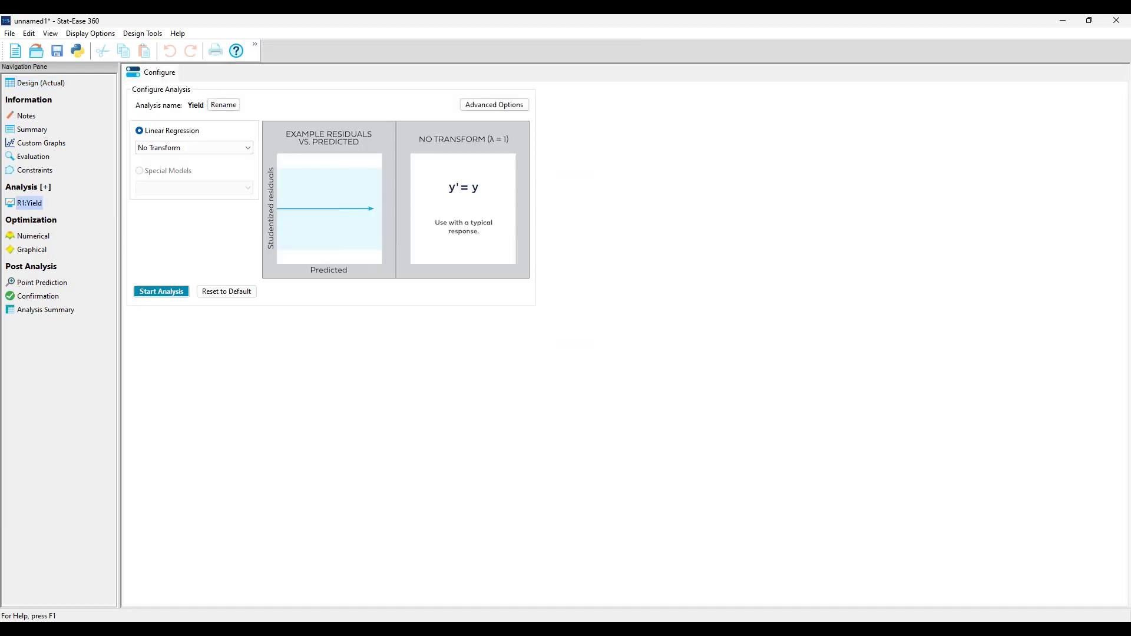
{"action": "left_click", "coordinate": [164, 293]}
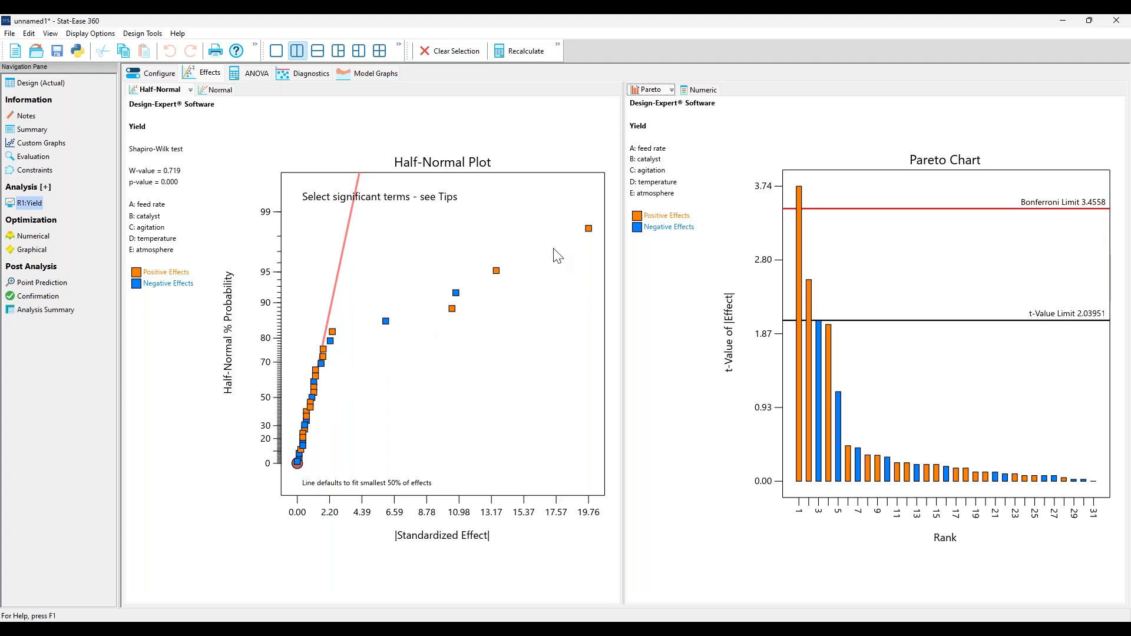
{"action": "mouse_move", "coordinate": [589, 230]}
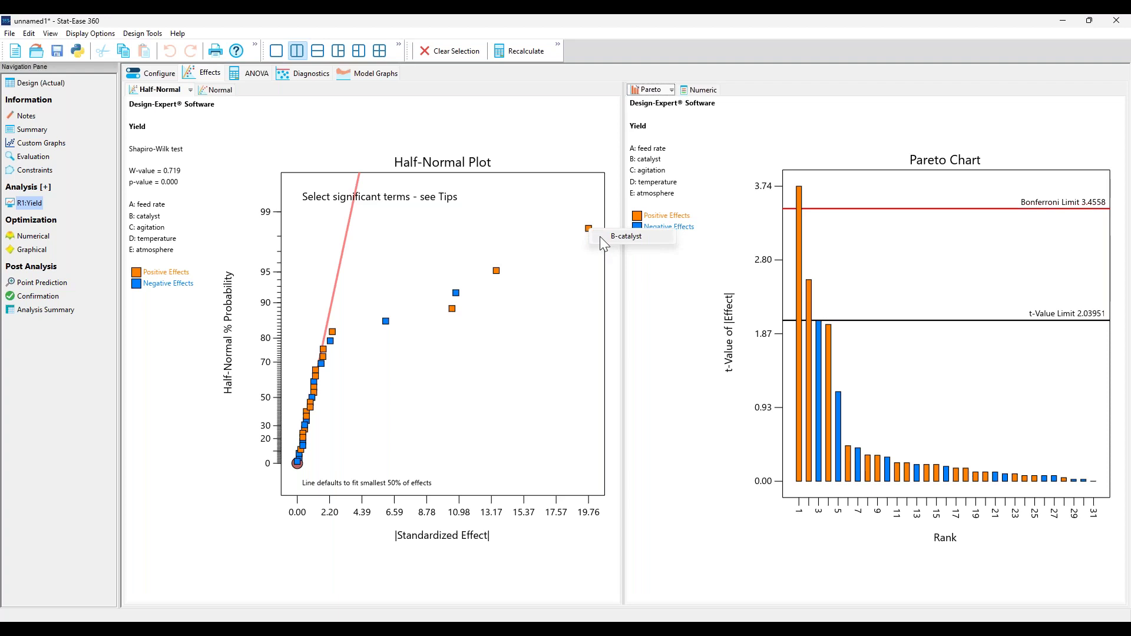
{"action": "mouse_move", "coordinate": [453, 313]}
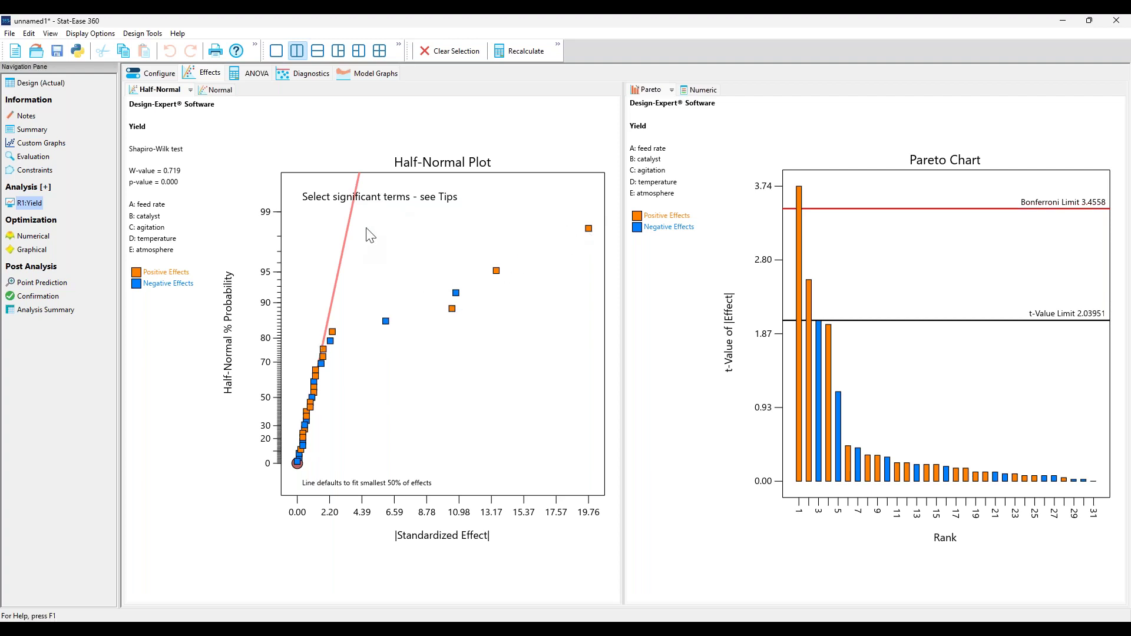
{"action": "left_click_drag", "start_coordinate": [365, 205], "coordinate": [614, 384]}
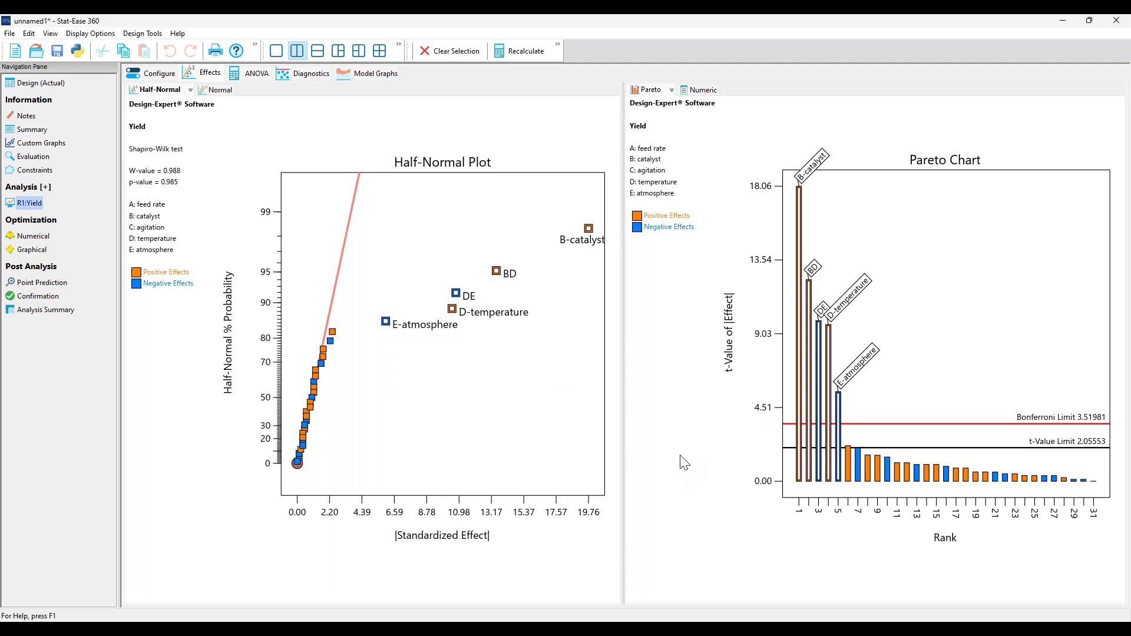
Step: Examine the ANOVA for the selected Yield model, highlighting the Model row
{"action": "left_click", "coordinate": [255, 77]}
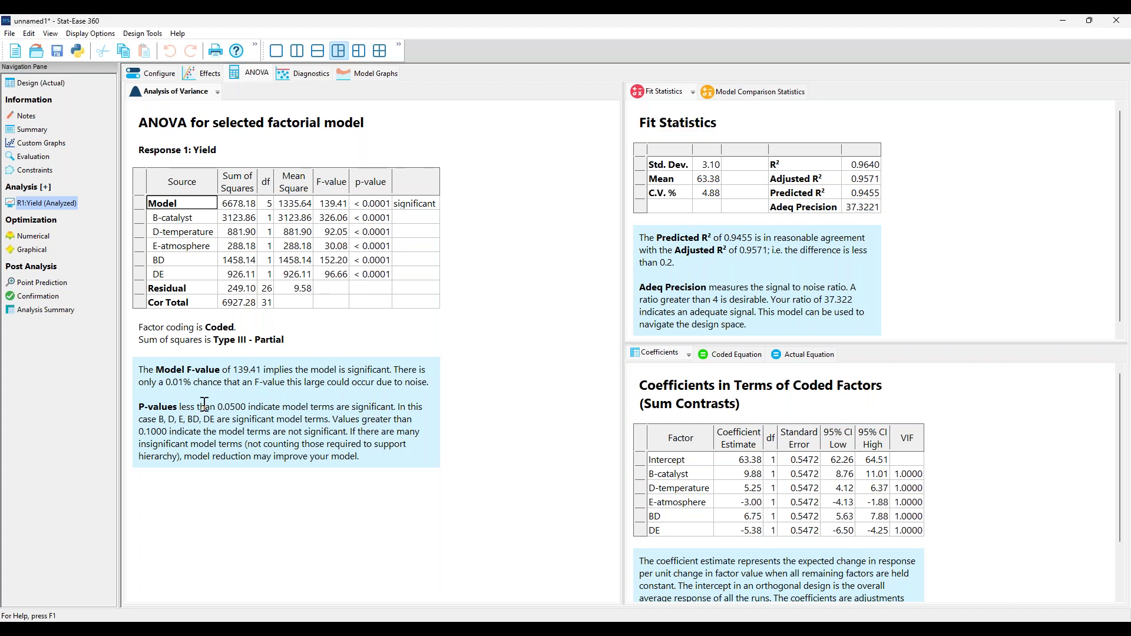
{"action": "left_click", "coordinate": [140, 203]}
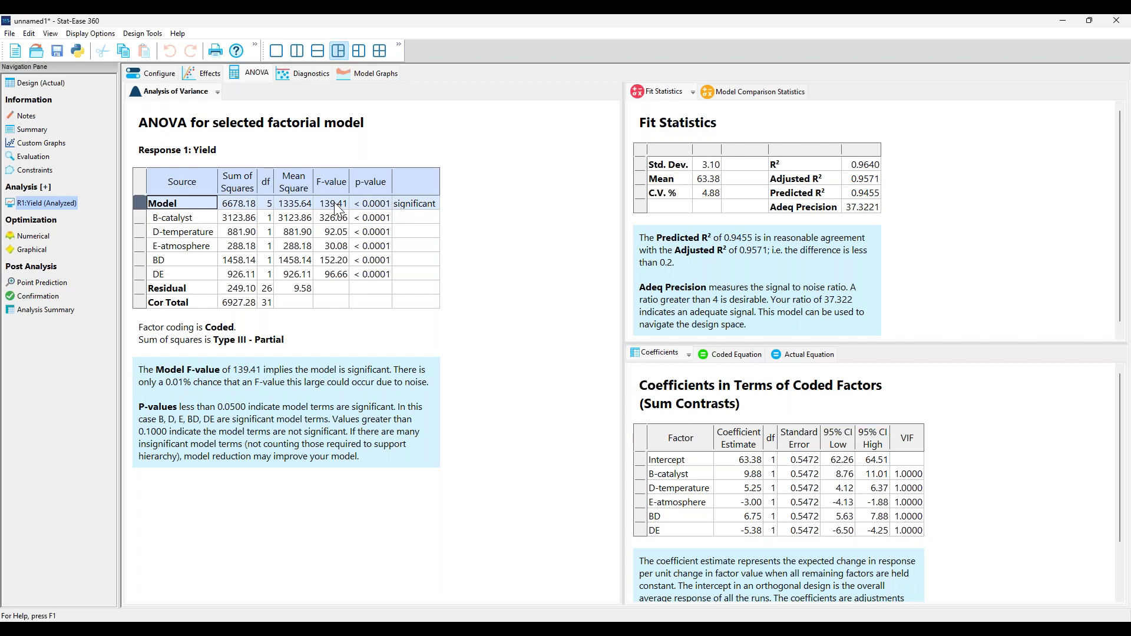
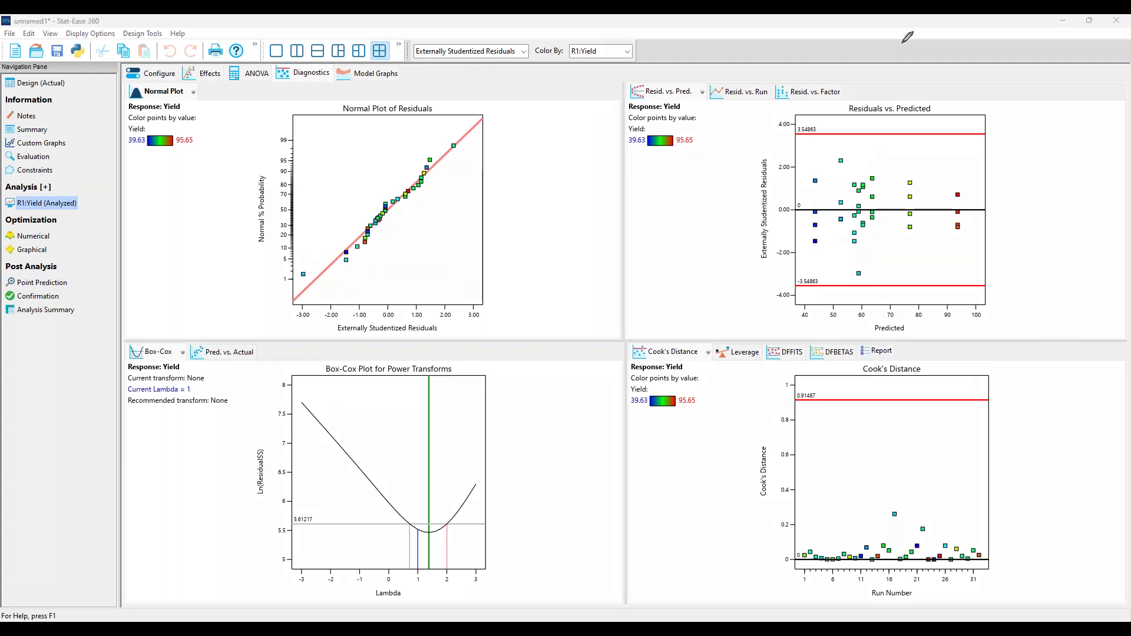
Step: Draw a freehand funnel widening toward higher predicted values over the Residuals vs. Predicted plot
{"action": "mouse_move", "coordinate": [978, 116]}
{"action": "left_mouse_down"}
{"action": "mouse_move", "coordinate": [821, 239]}
{"action": "mouse_move", "coordinate": [1008, 320]}
{"action": "left_mouse_up"}
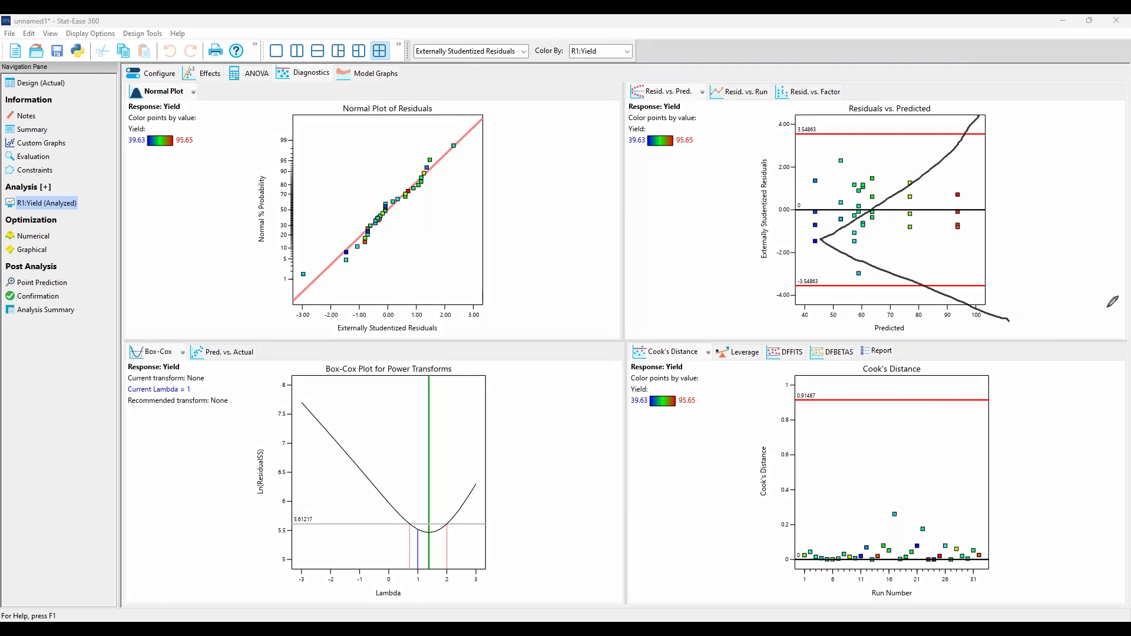
Step: Sketch an S-shaped curve over the Normal Plot of Residuals and another, with loops at its ends, over the Predicted vs. Actual plot
{"action": "mouse_move", "coordinate": [464, 166]}
{"action": "left_mouse_down"}
{"action": "mouse_move", "coordinate": [406, 163]}
{"action": "mouse_move", "coordinate": [378, 269]}
{"action": "mouse_move", "coordinate": [318, 271]}
{"action": "left_mouse_up"}
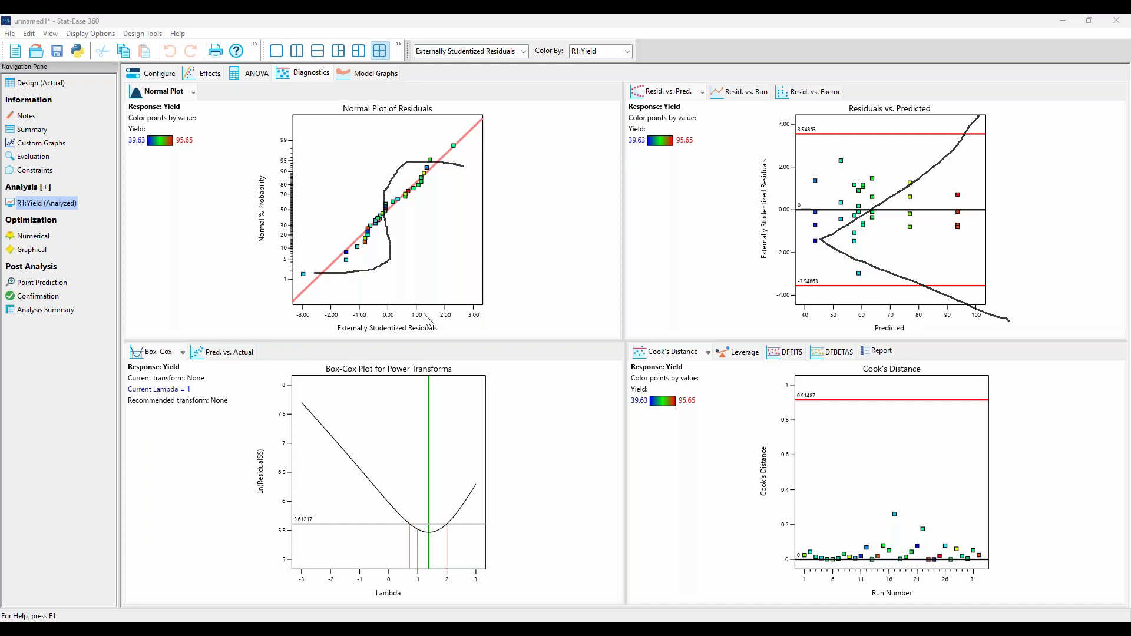
{"action": "left_click", "coordinate": [240, 352]}
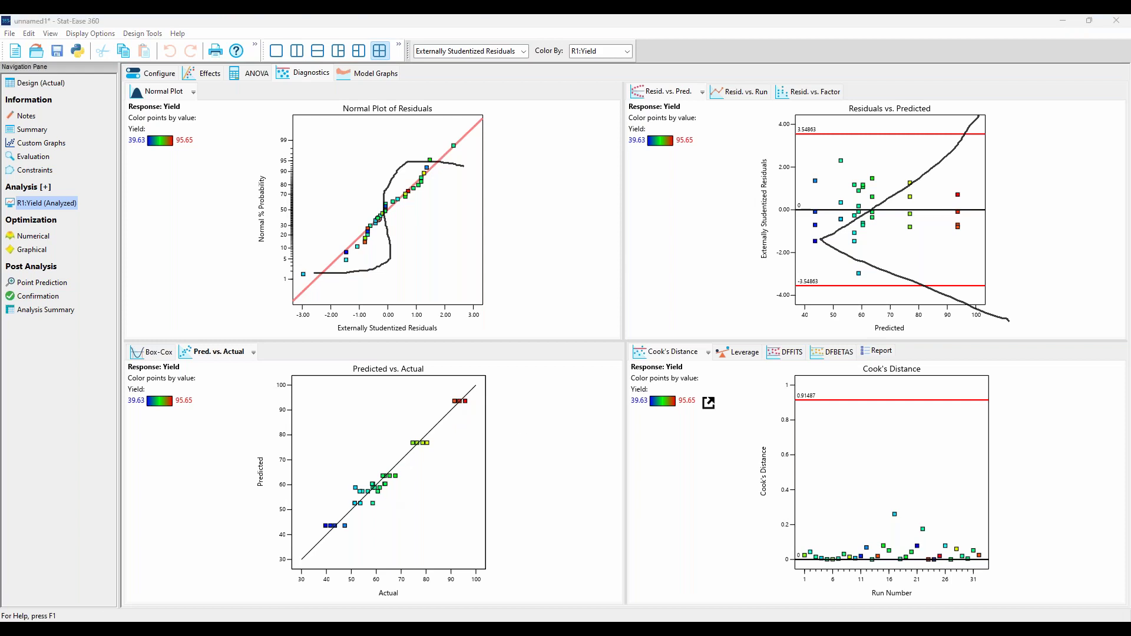
{"action": "mouse_move", "coordinate": [463, 418]}
{"action": "left_mouse_down"}
{"action": "mouse_move", "coordinate": [367, 455]}
{"action": "mouse_move", "coordinate": [355, 557]}
{"action": "mouse_move", "coordinate": [366, 539]}
{"action": "left_mouse_up"}
{"action": "mouse_move", "coordinate": [389, 423]}
{"action": "left_mouse_down"}
{"action": "mouse_move", "coordinate": [375, 422]}
{"action": "mouse_move", "coordinate": [387, 420]}
{"action": "left_mouse_up"}
{"action": "left_click_drag", "start_coordinate": [471, 413], "coordinate": [462, 418]}
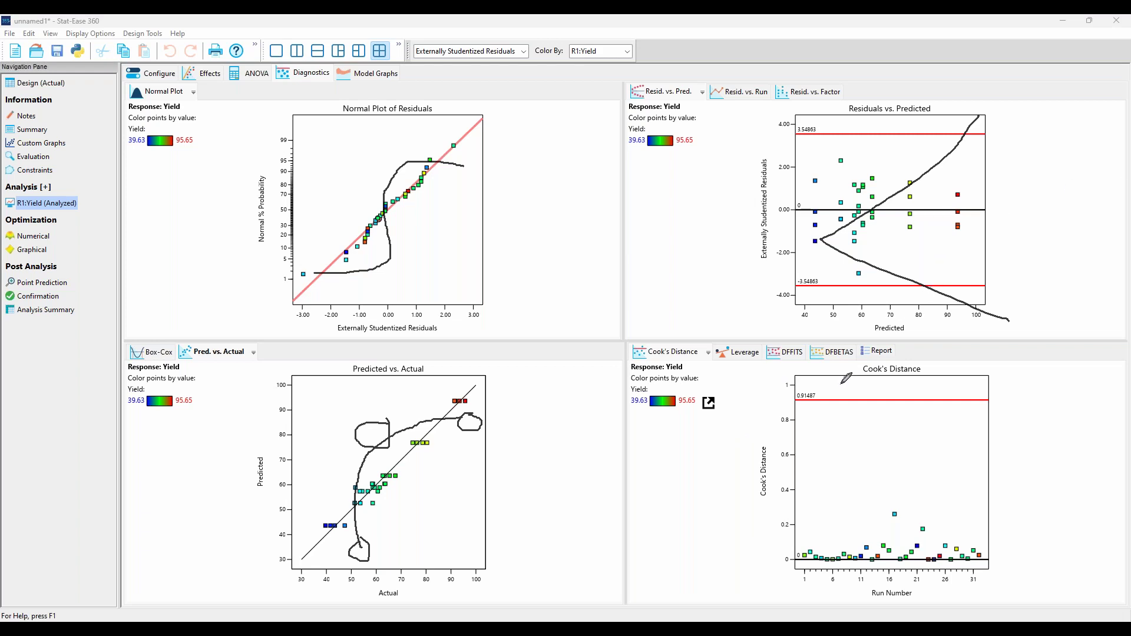
Step: Draw a check mark beside the Cook's Distance plot and clear all freehand annotations from the diagnostics
{"action": "mouse_move", "coordinate": [670, 456]}
{"action": "left_mouse_down"}
{"action": "mouse_move", "coordinate": [714, 454]}
{"action": "mouse_move", "coordinate": [781, 394]}
{"action": "left_mouse_up"}
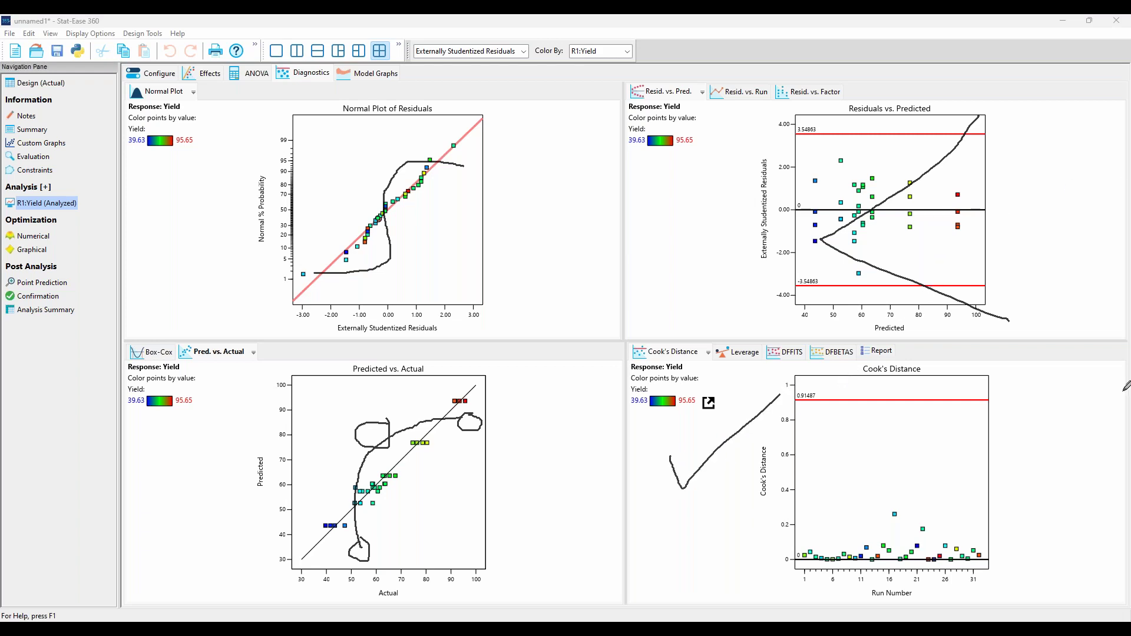
{"action": "left_click_drag", "start_coordinate": [643, 540], "coordinate": [650, 548]}
{"action": "key", "text": "Escape"}
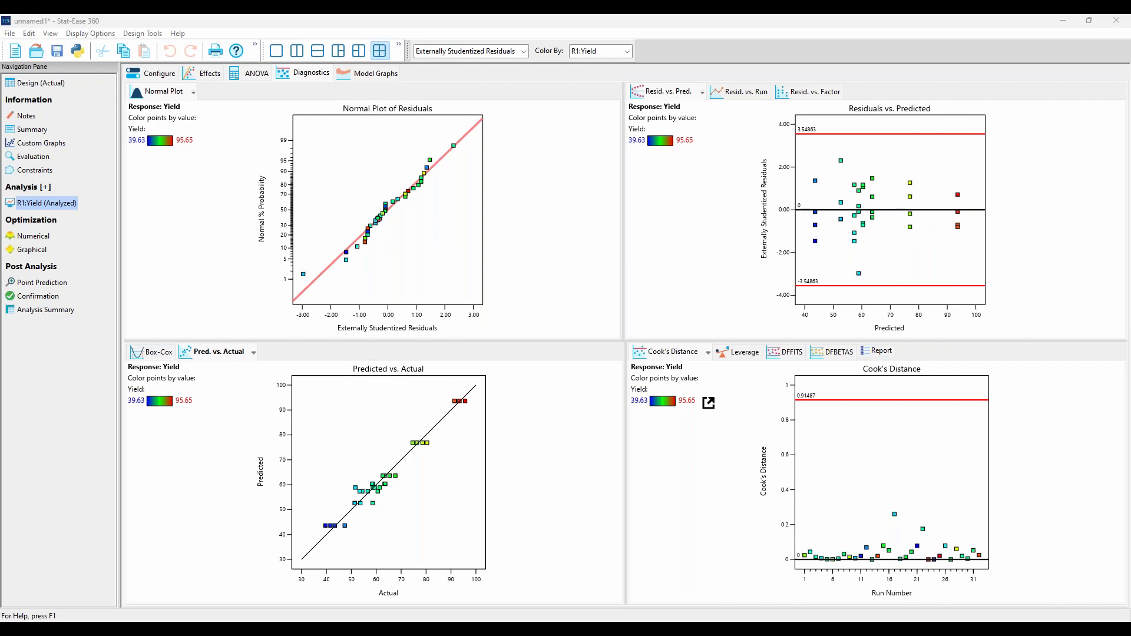
Step: Examine the BD interaction graph for Yield alongside the significant terms in the ANOVA
{"action": "left_click", "coordinate": [374, 73]}
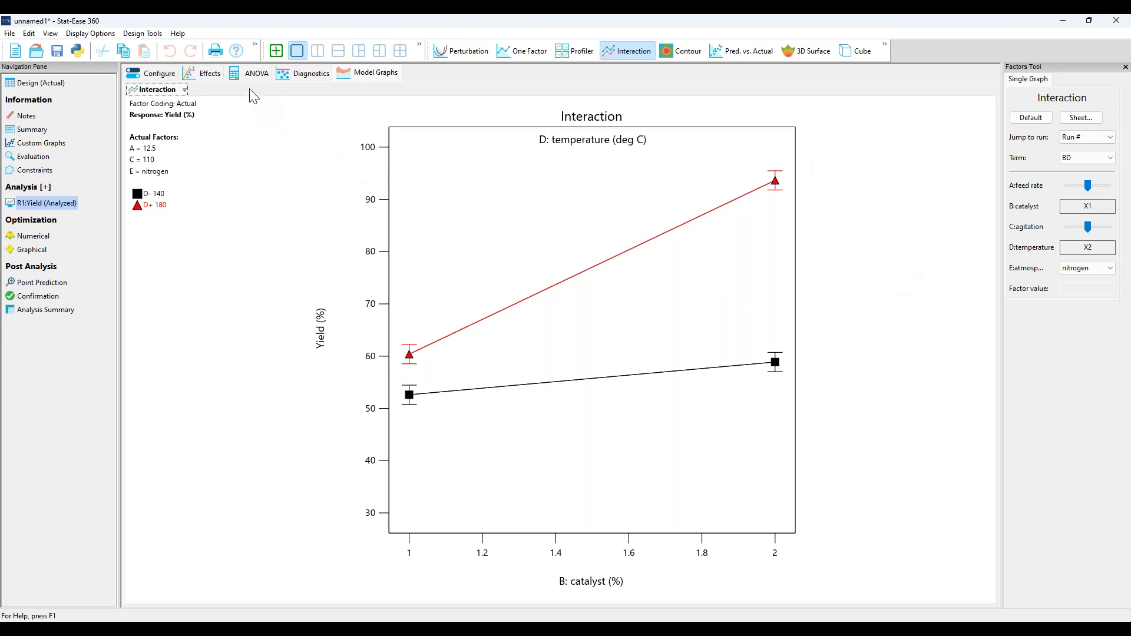
{"action": "left_click", "coordinate": [255, 74]}
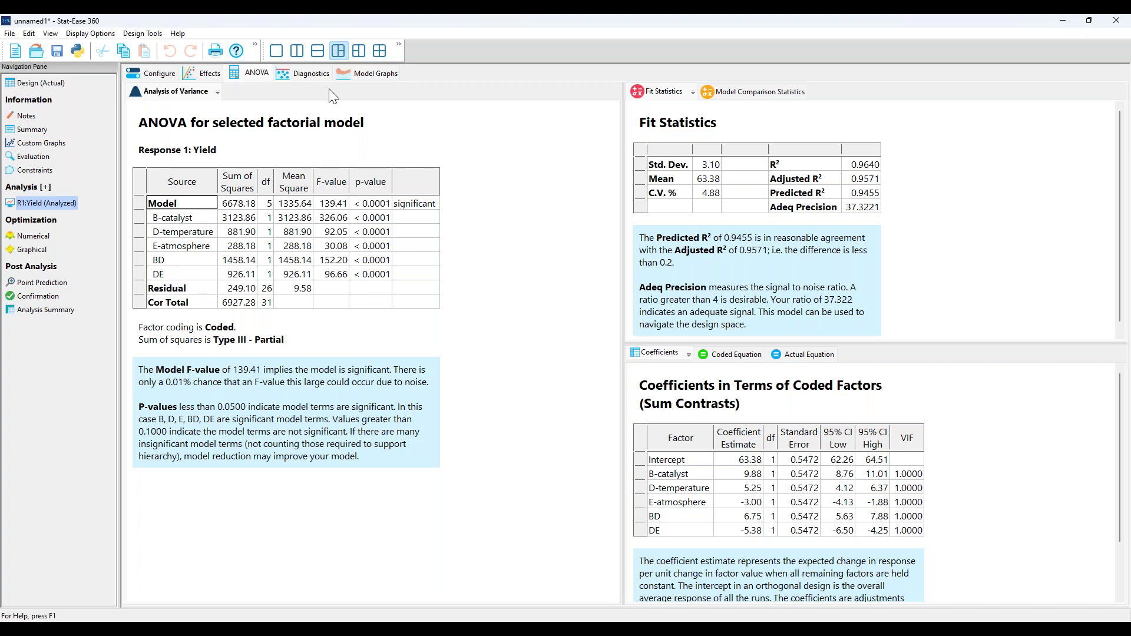
{"action": "left_click", "coordinate": [366, 73]}
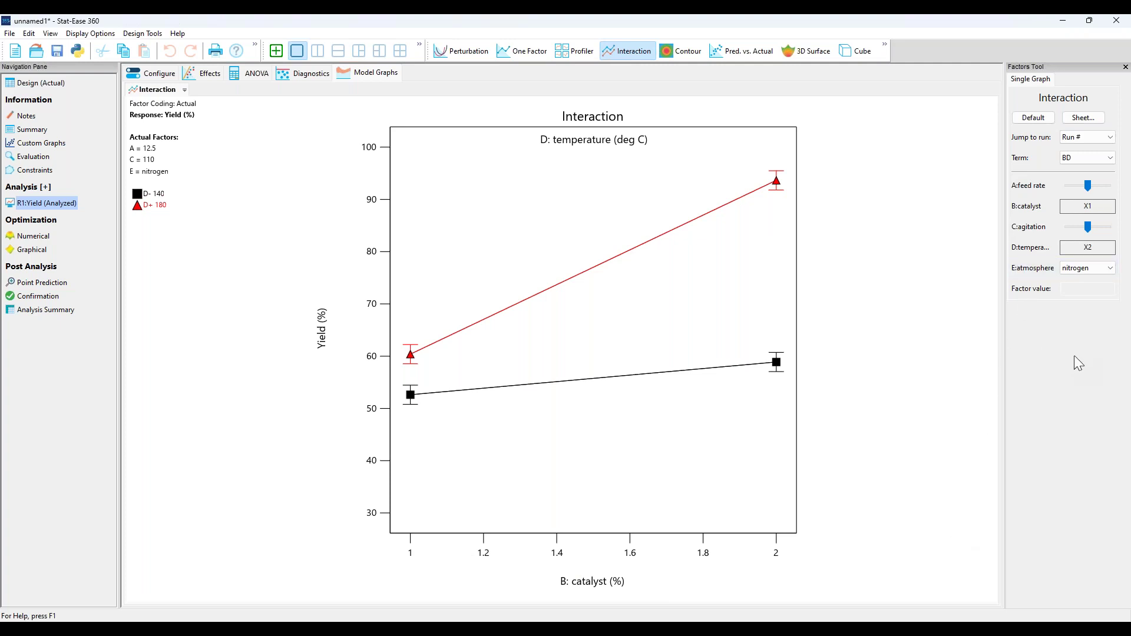
Step: Compare the BD interaction graph with atmosphere set to air and back to nitrogen, and select the point at 2% catalyst and 180 deg C
{"action": "left_click", "coordinate": [1111, 268]}
{"action": "left_click", "coordinate": [1087, 296]}
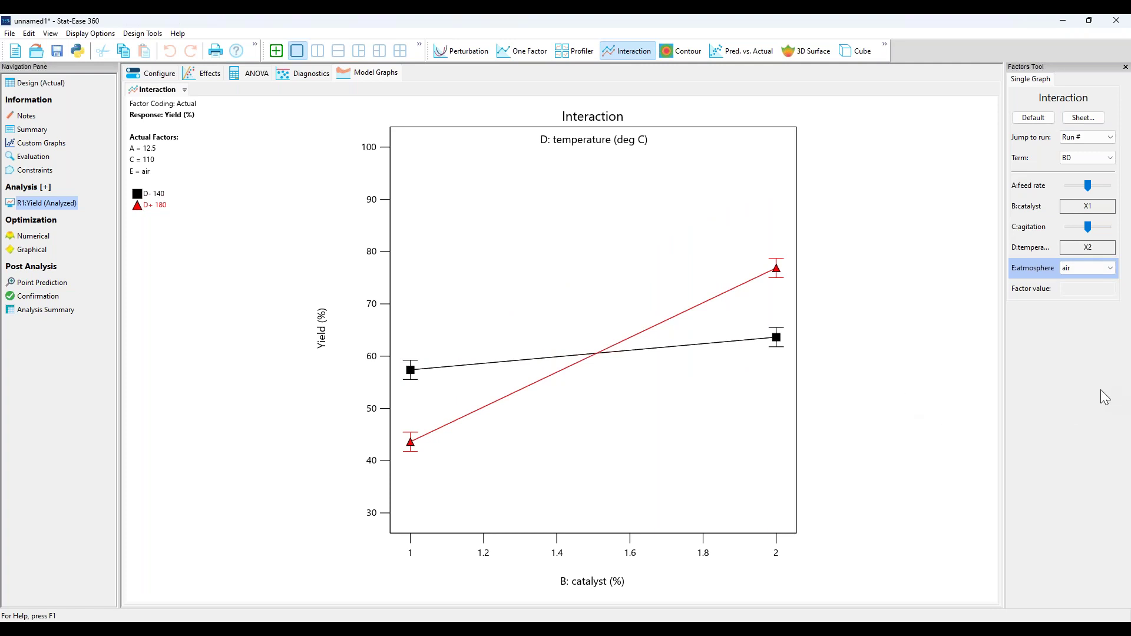
{"action": "left_click", "coordinate": [1111, 270]}
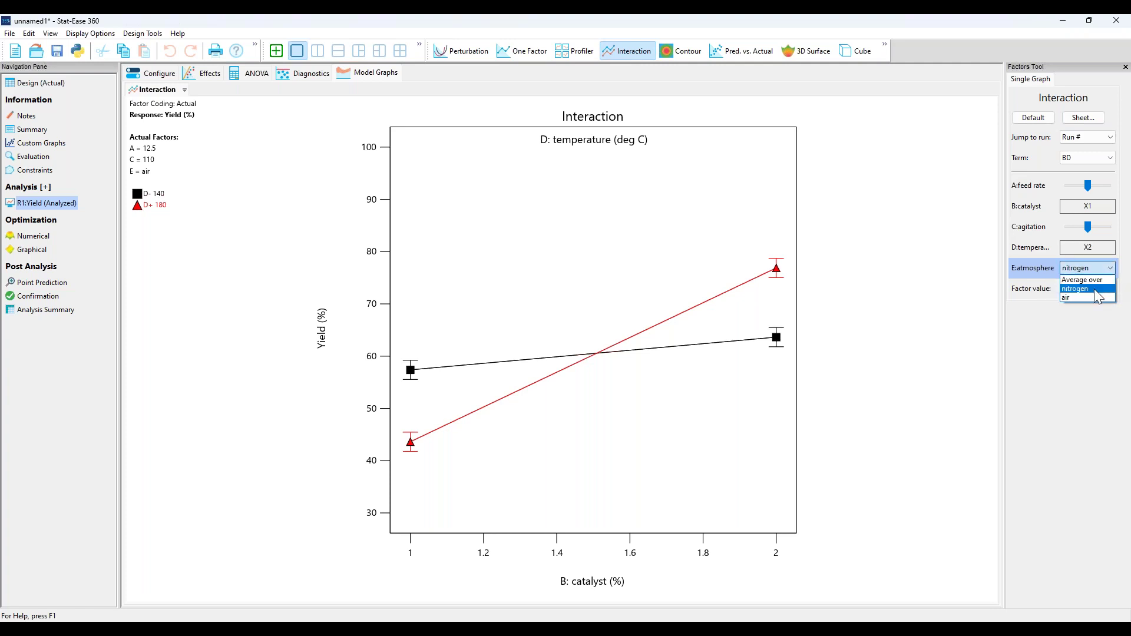
{"action": "left_click", "coordinate": [1097, 287]}
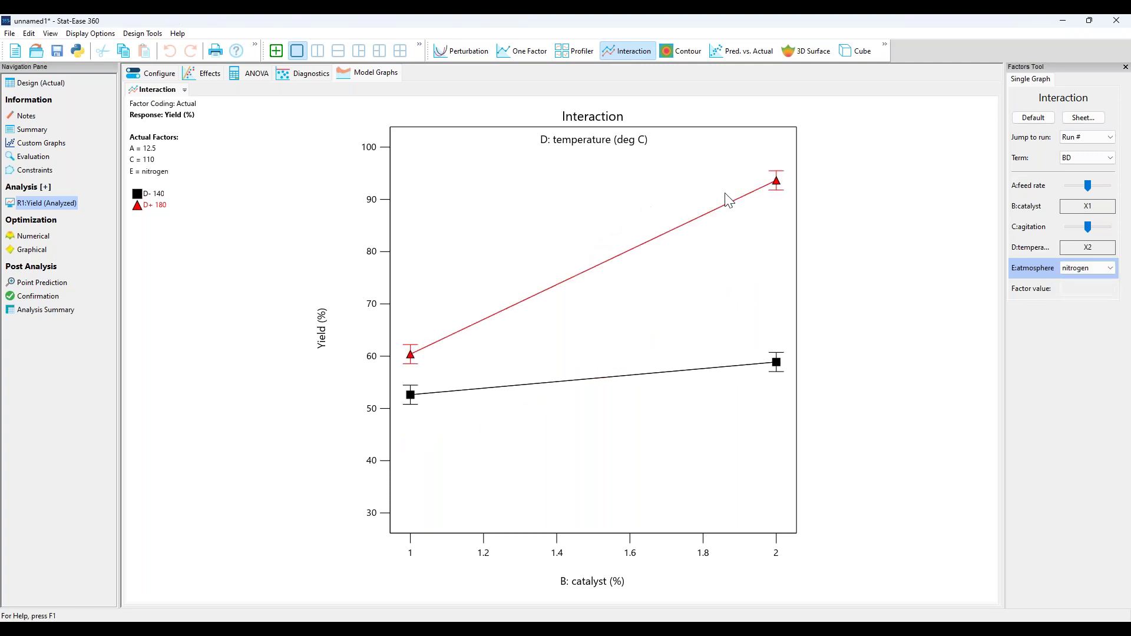
{"action": "left_click", "coordinate": [776, 182]}
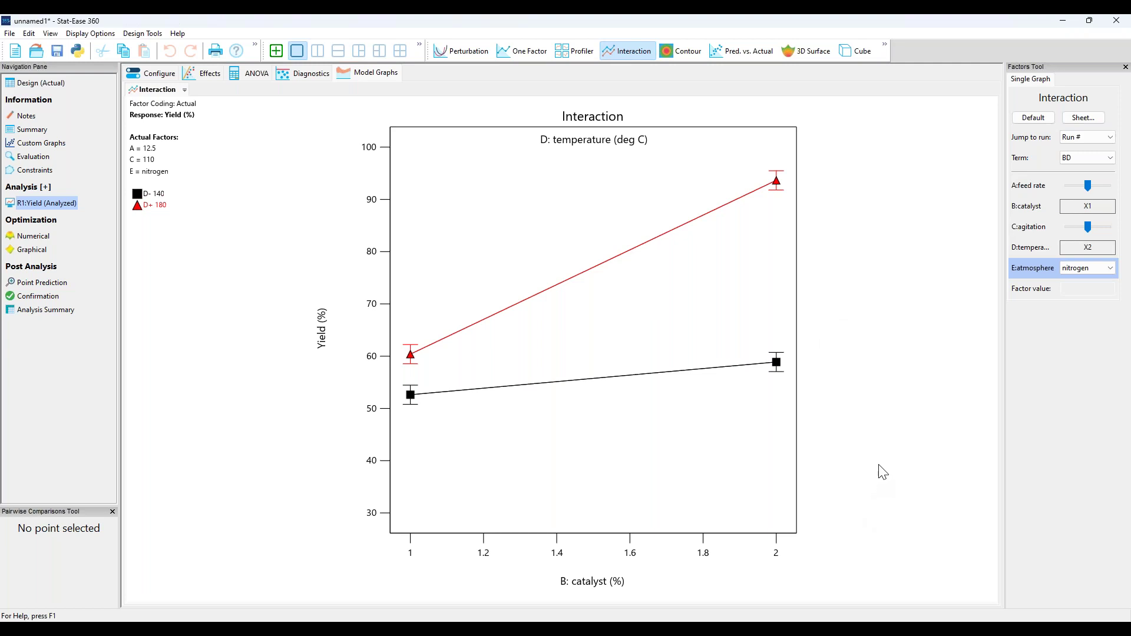
{"action": "left_click", "coordinate": [1063, 21]}
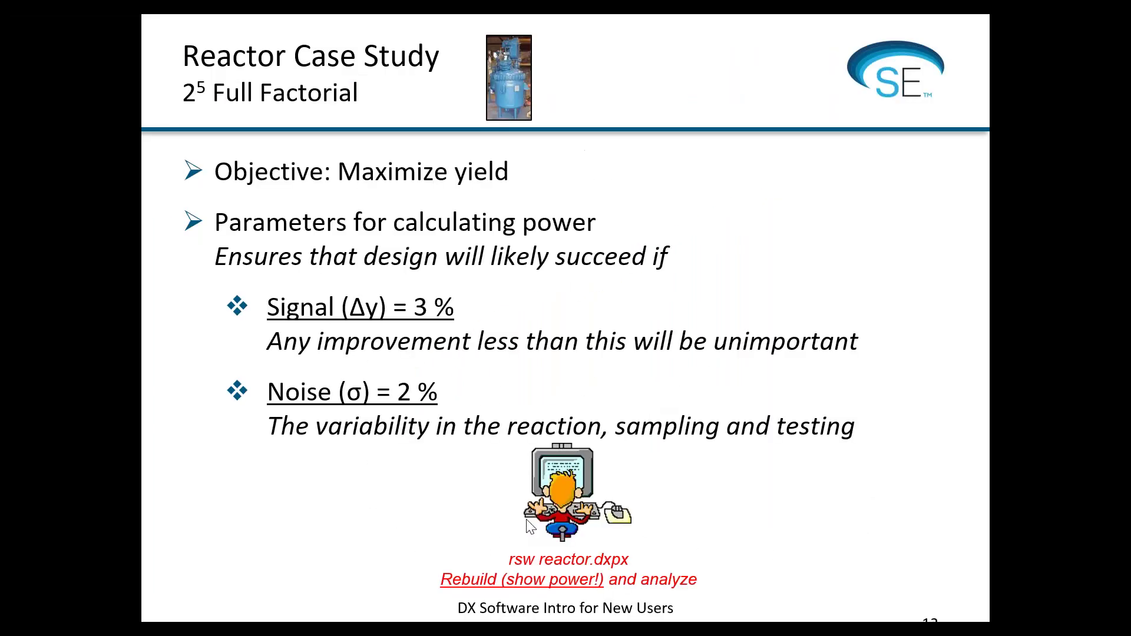
{"action": "left_click", "coordinate": [712, 557]}
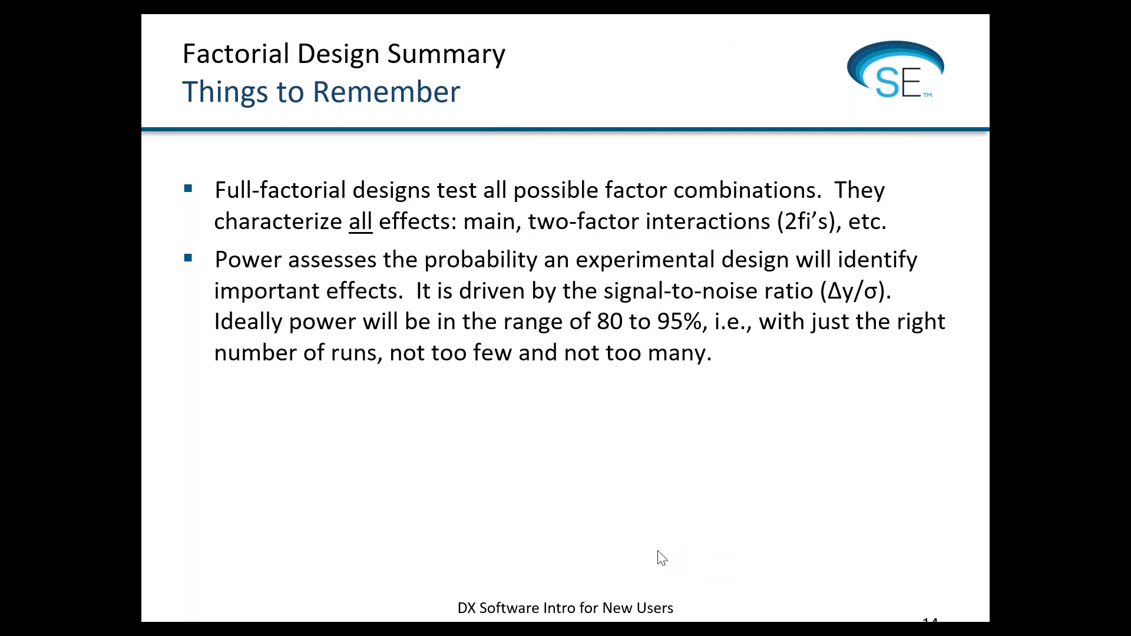
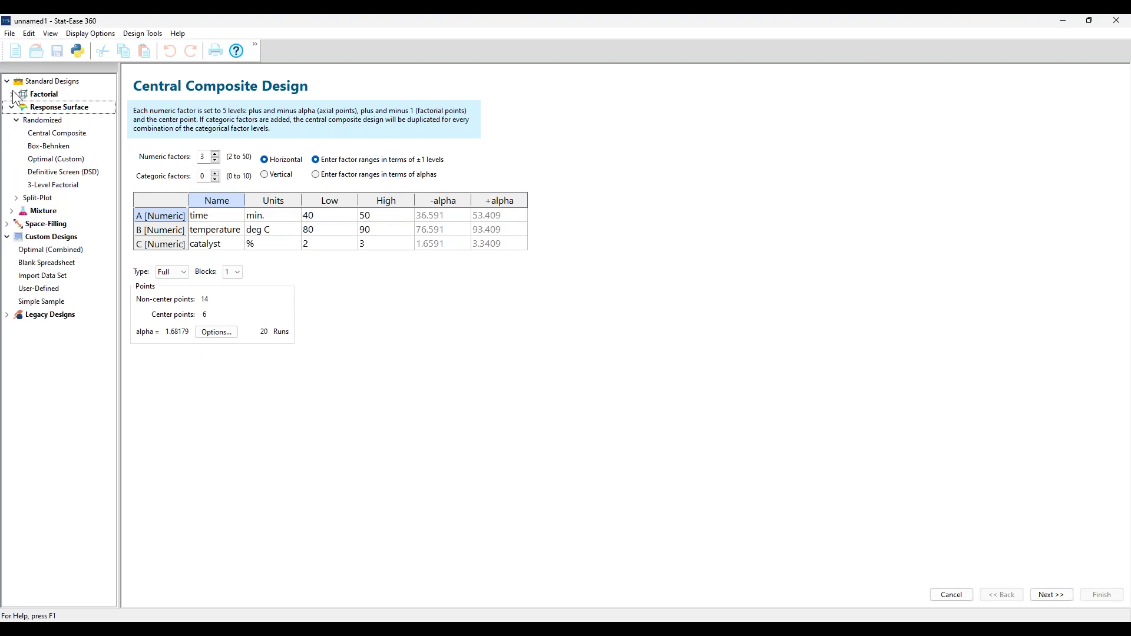
Step: Build a full central composite design for time, temperature and catalyst with responses Conversion (%) and Activity, widening the response Name column
{"action": "left_click", "coordinate": [12, 95]}
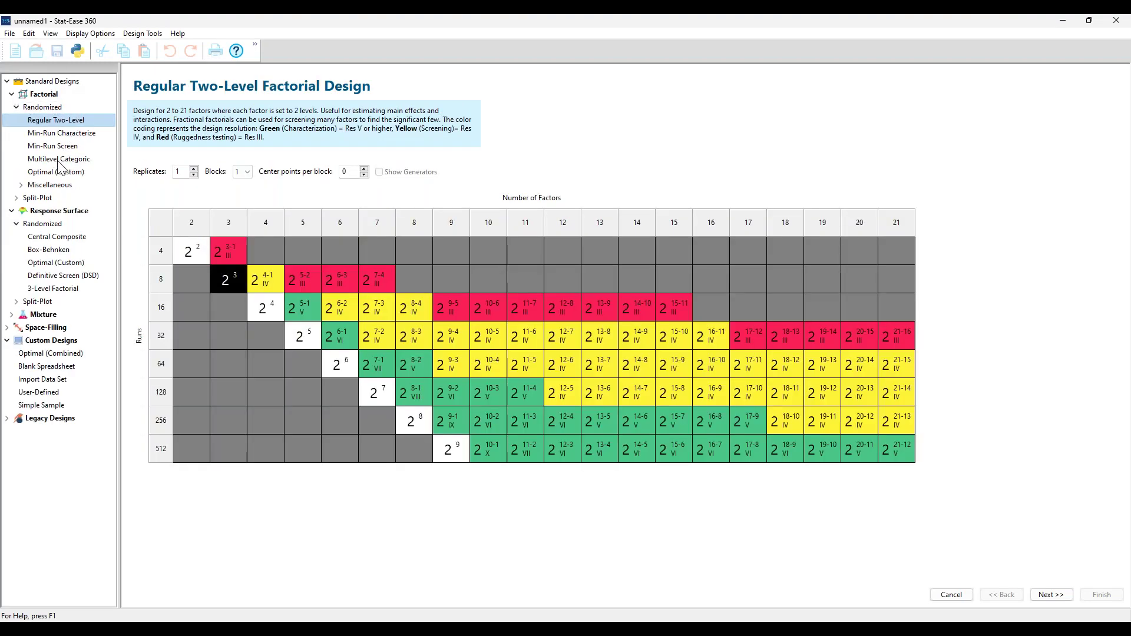
{"action": "left_click", "coordinate": [55, 237]}
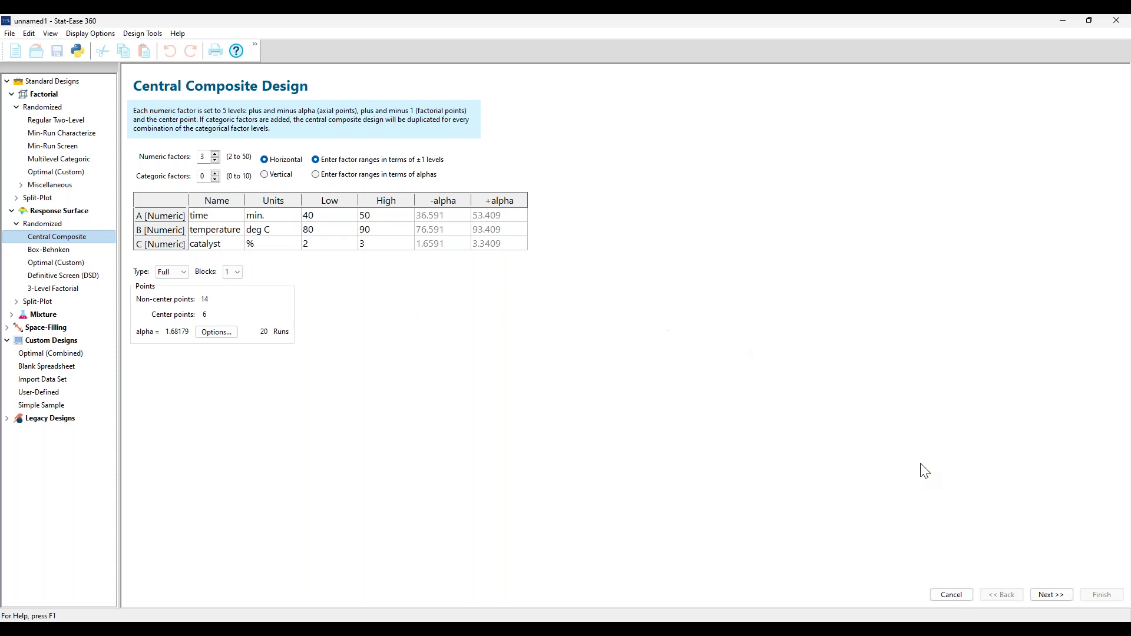
{"action": "left_click", "coordinate": [1052, 595]}
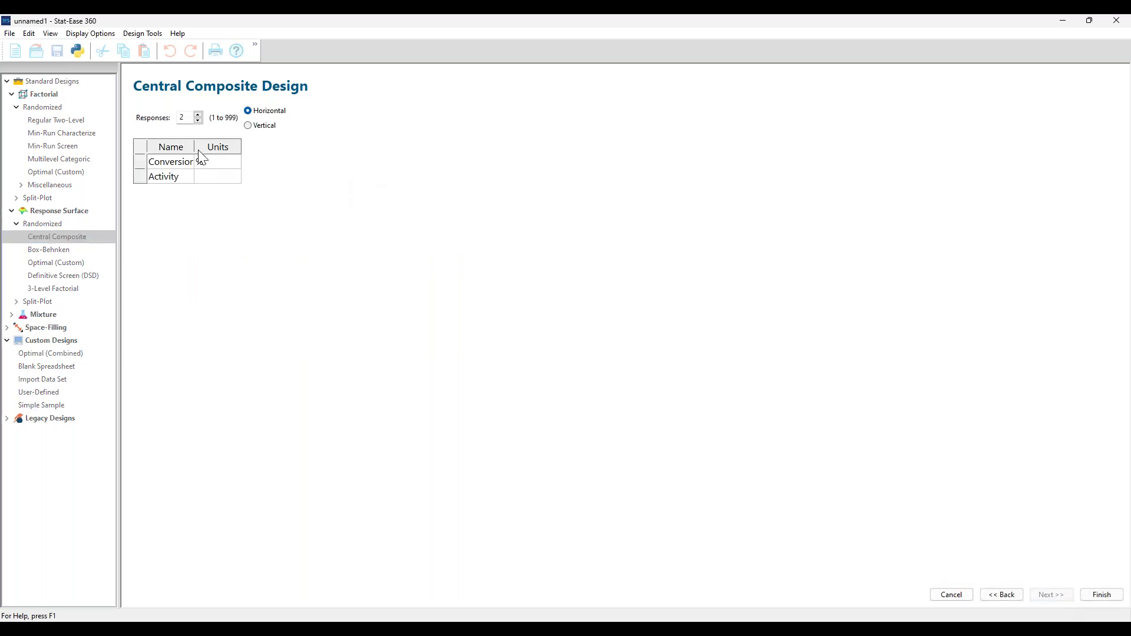
{"action": "left_click_drag", "start_coordinate": [194, 147], "coordinate": [211, 146]}
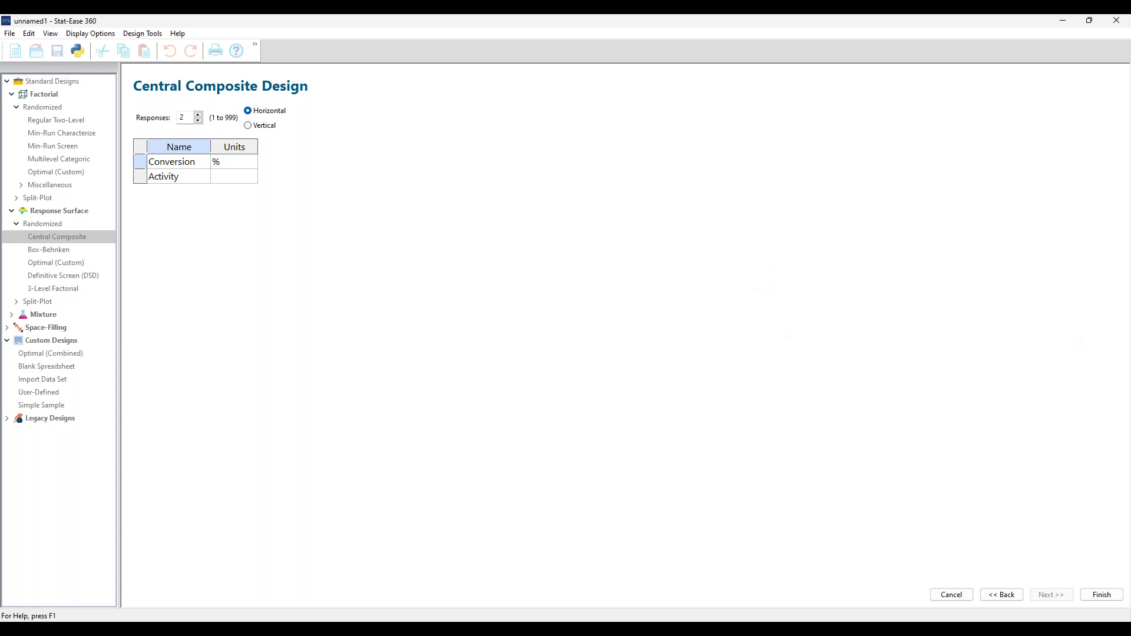
{"action": "left_click", "coordinate": [1095, 594]}
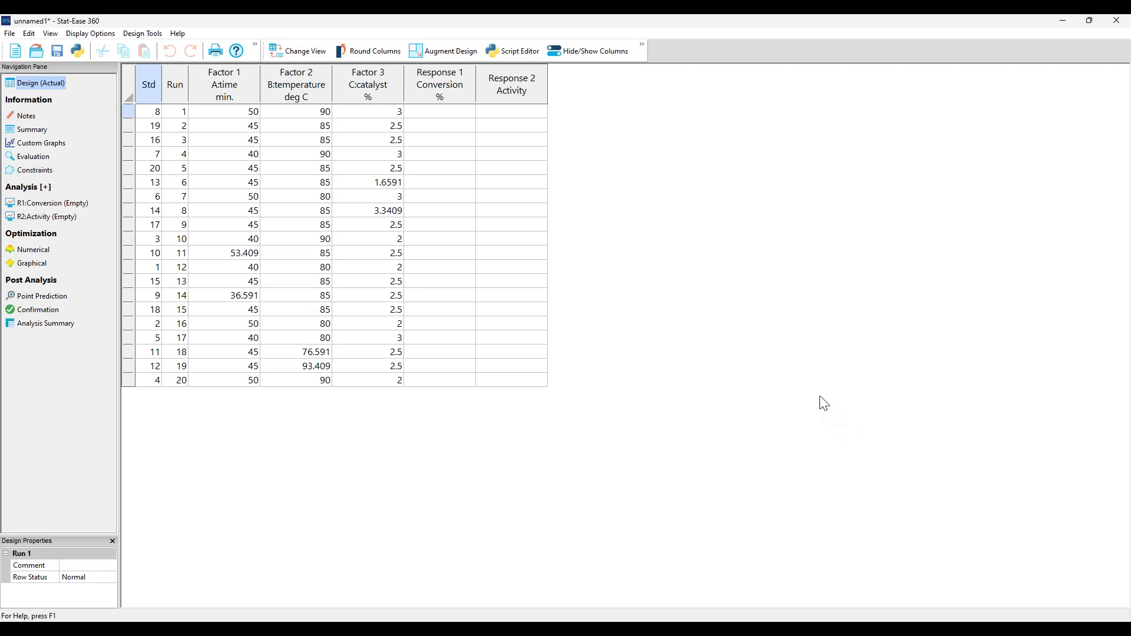
Step: Show the Space Point Type column in the design table to review the point types, and hide it again
{"action": "right_click", "coordinate": [127, 82]}
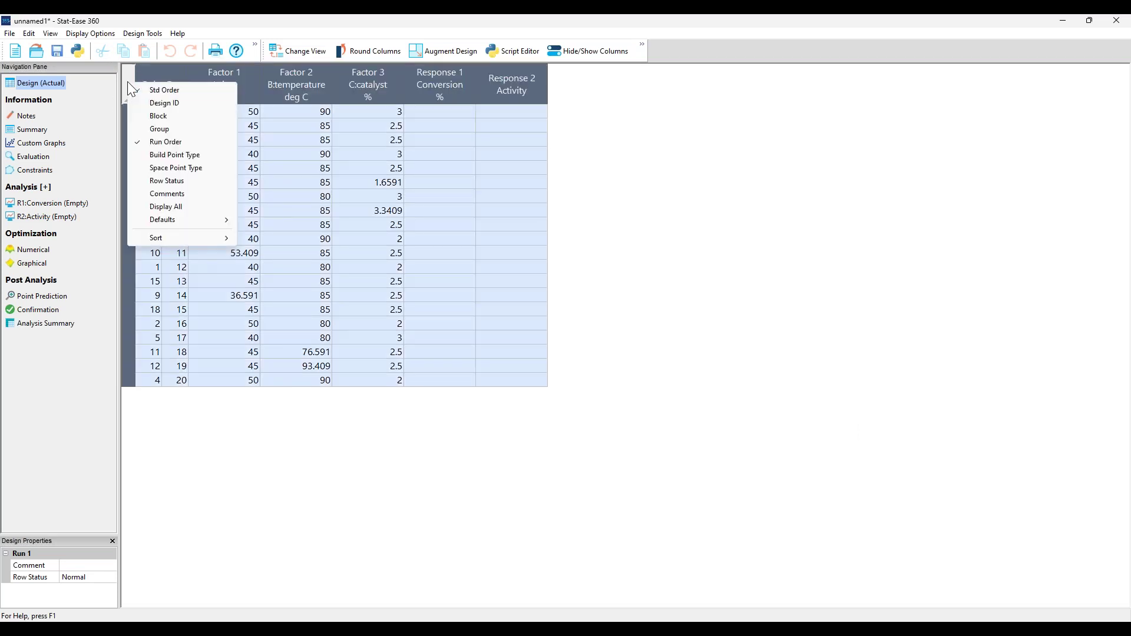
{"action": "left_click", "coordinate": [190, 167]}
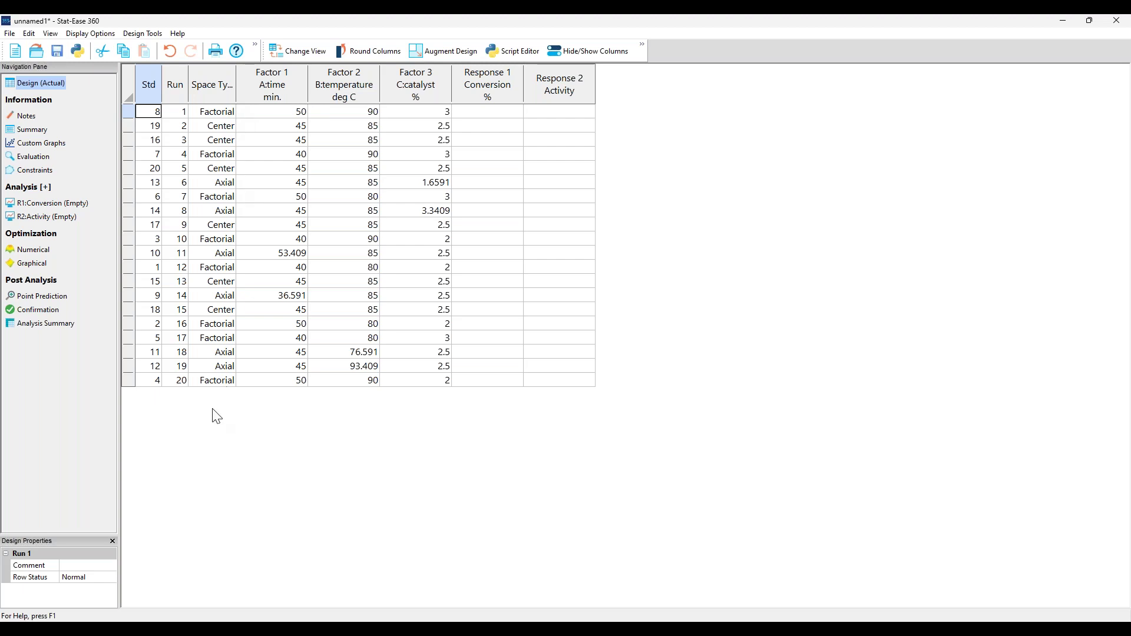
{"action": "right_click", "coordinate": [128, 75]}
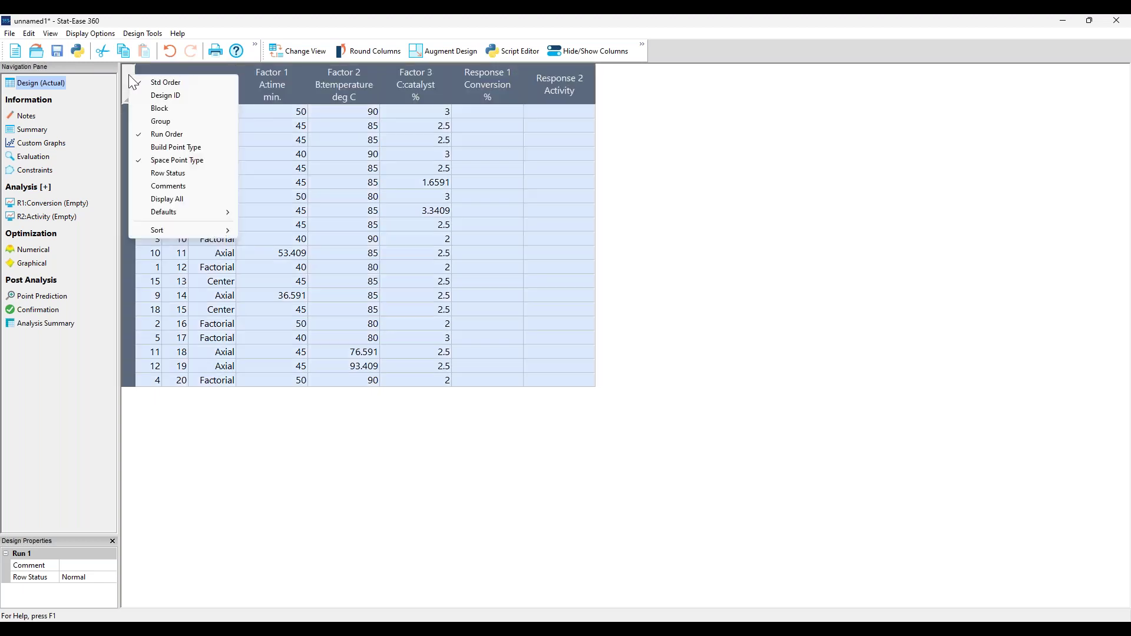
{"action": "left_click", "coordinate": [177, 161]}
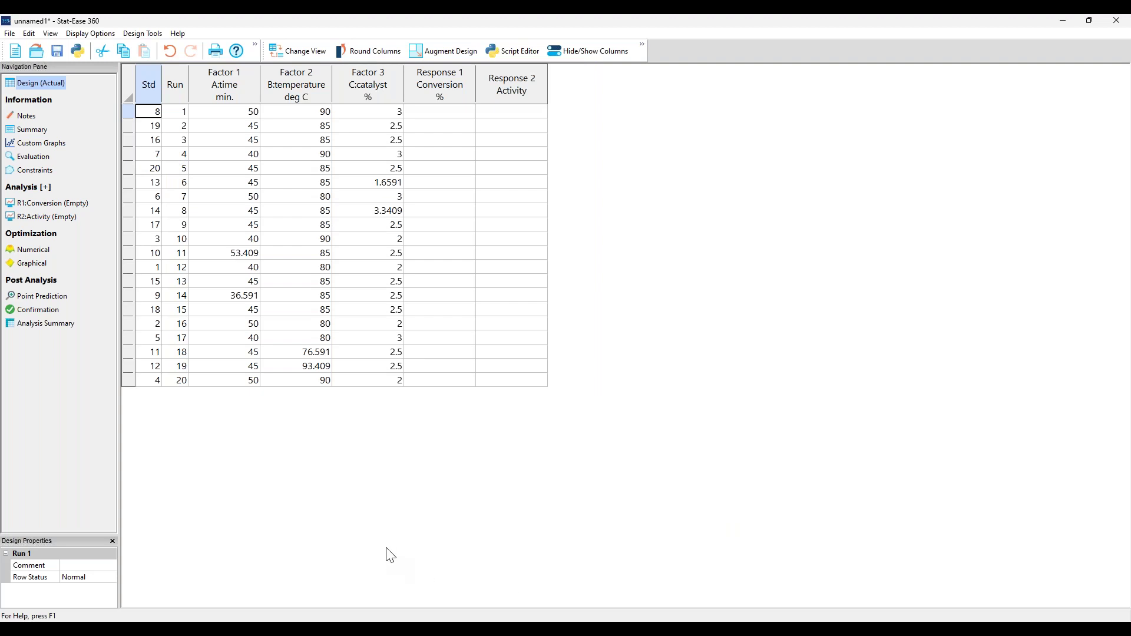
Step: Fill the Conversion and Activity responses from the existing simulation file rsw RXN.simx
{"action": "right_click", "coordinate": [458, 92]}
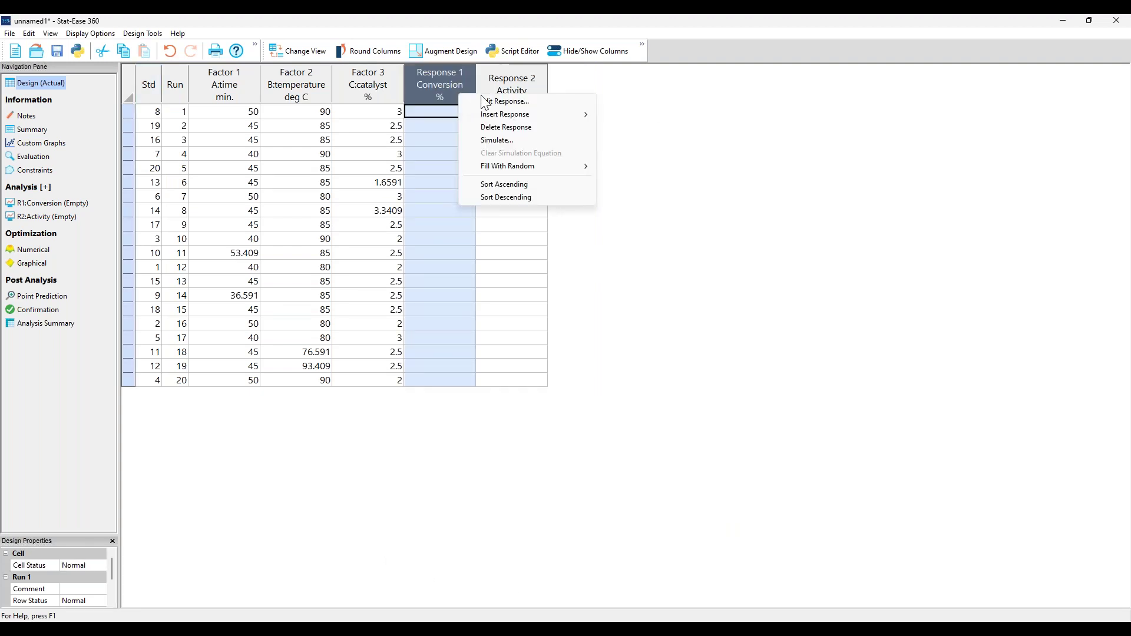
{"action": "left_click", "coordinate": [507, 143]}
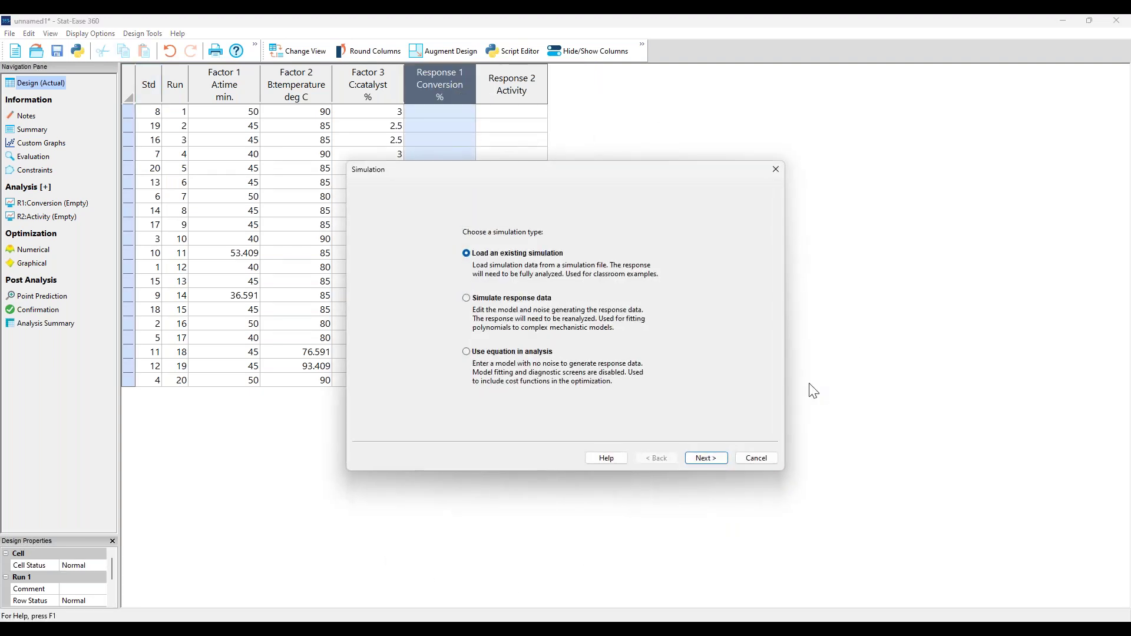
{"action": "left_click", "coordinate": [706, 457]}
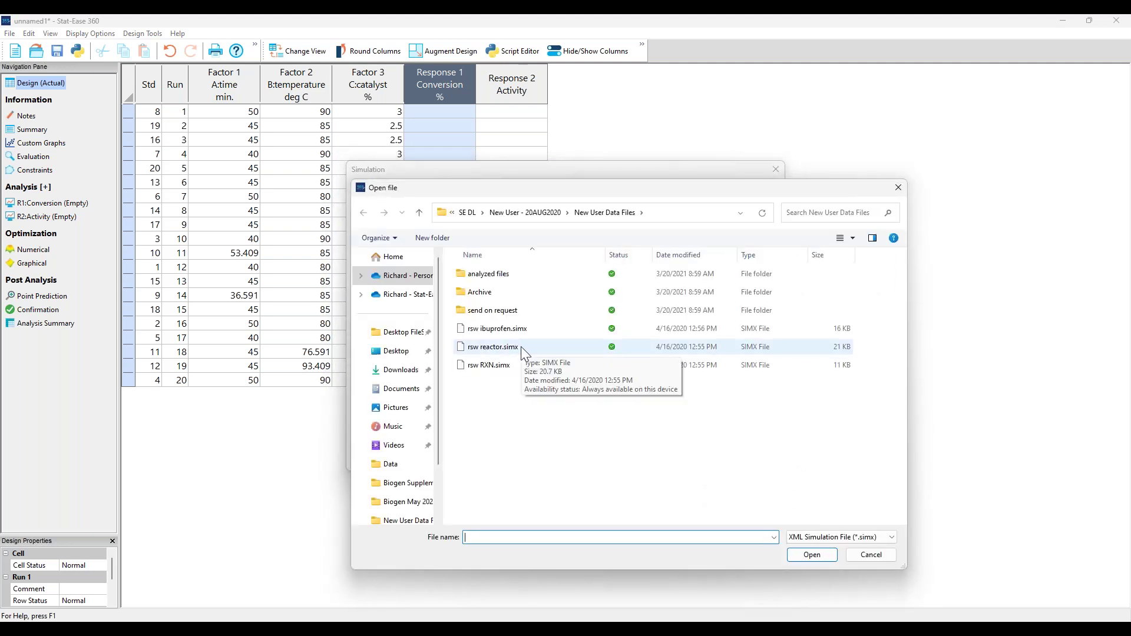
{"action": "double_click", "coordinate": [495, 366]}
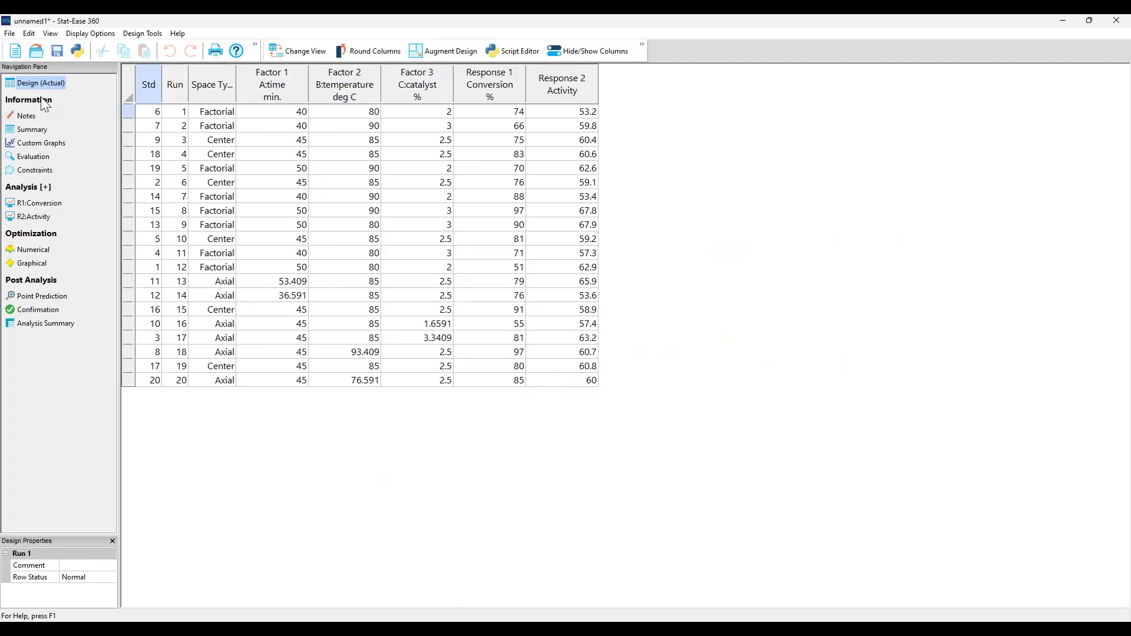
Step: Start the Conversion analysis with no transform, review the Fit Summary and display the terms of the Quadratic model
{"action": "left_click", "coordinate": [43, 202]}
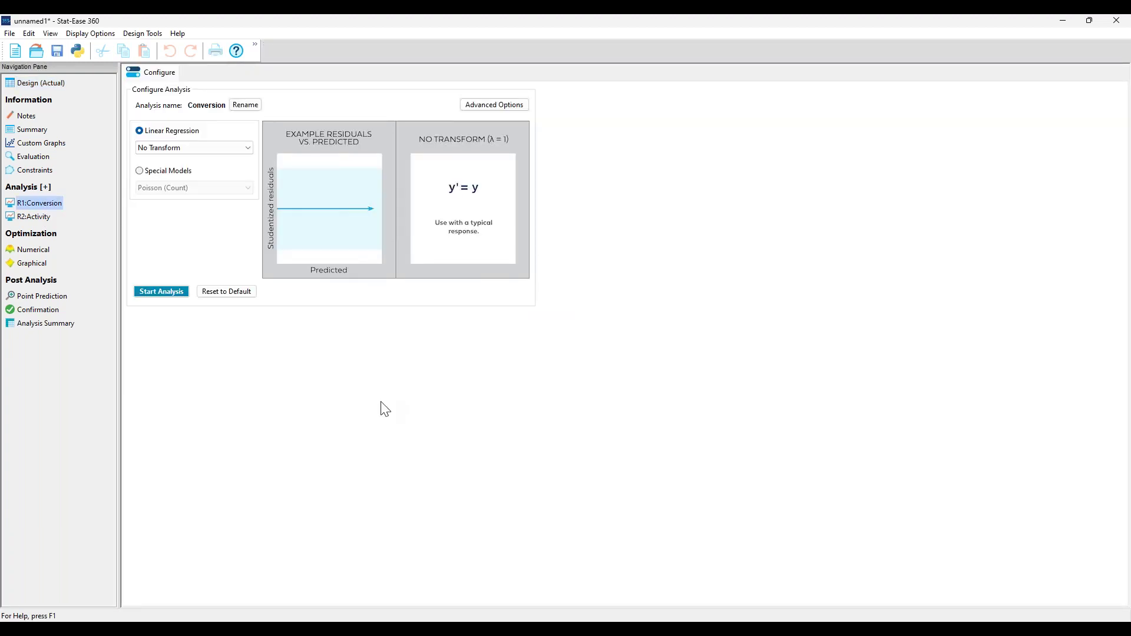
{"action": "left_click", "coordinate": [152, 292]}
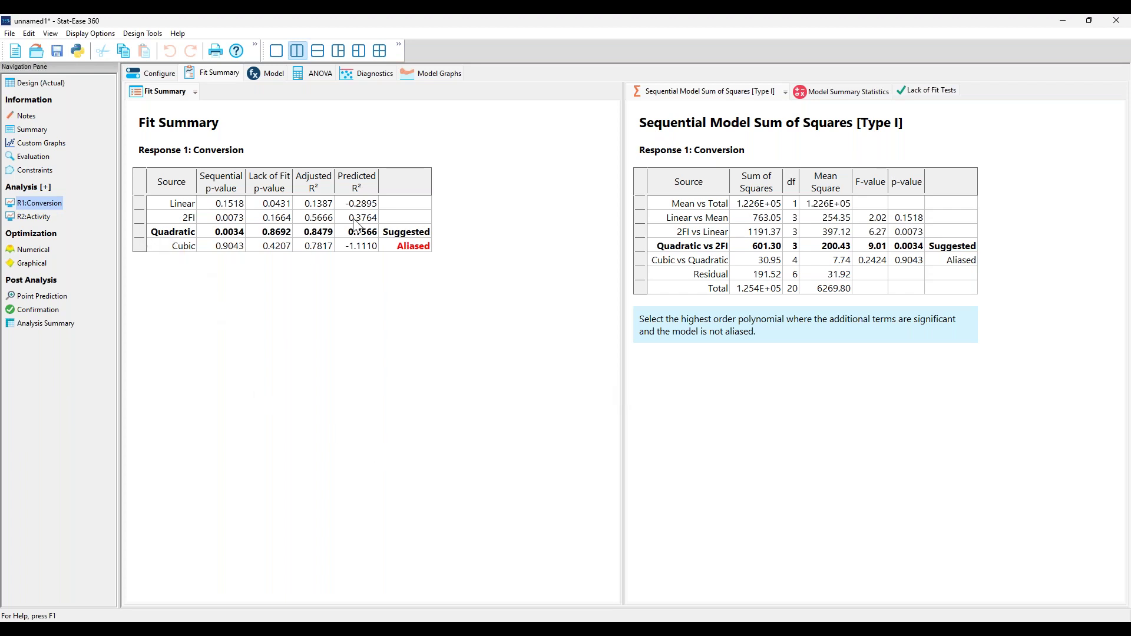
{"action": "left_click", "coordinate": [271, 73]}
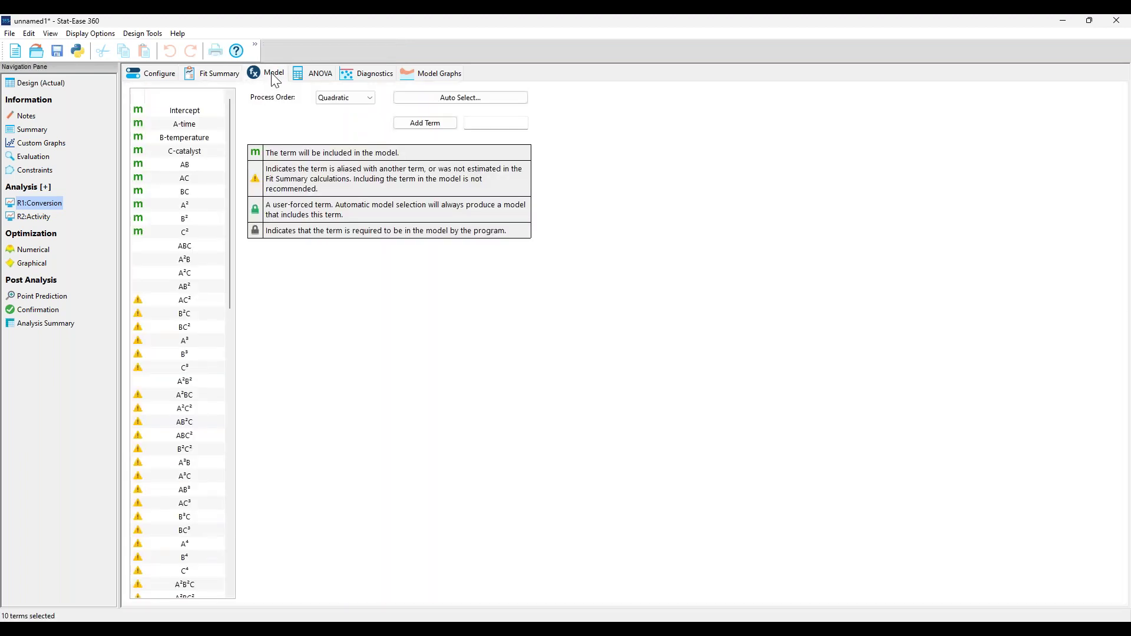
Step: Examine the quadratic ANOVA for Conversion, highlighting the Lack of Fit row, check the fit statistics and bring up the diagnostic plots
{"action": "left_click", "coordinate": [318, 74]}
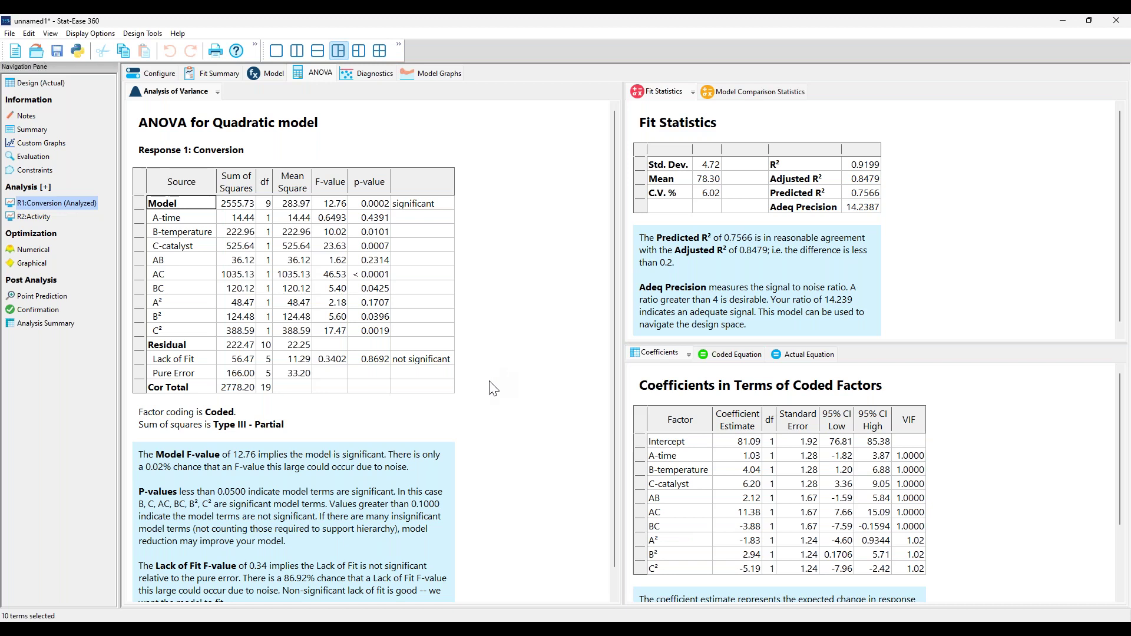
{"action": "left_click", "coordinate": [138, 359]}
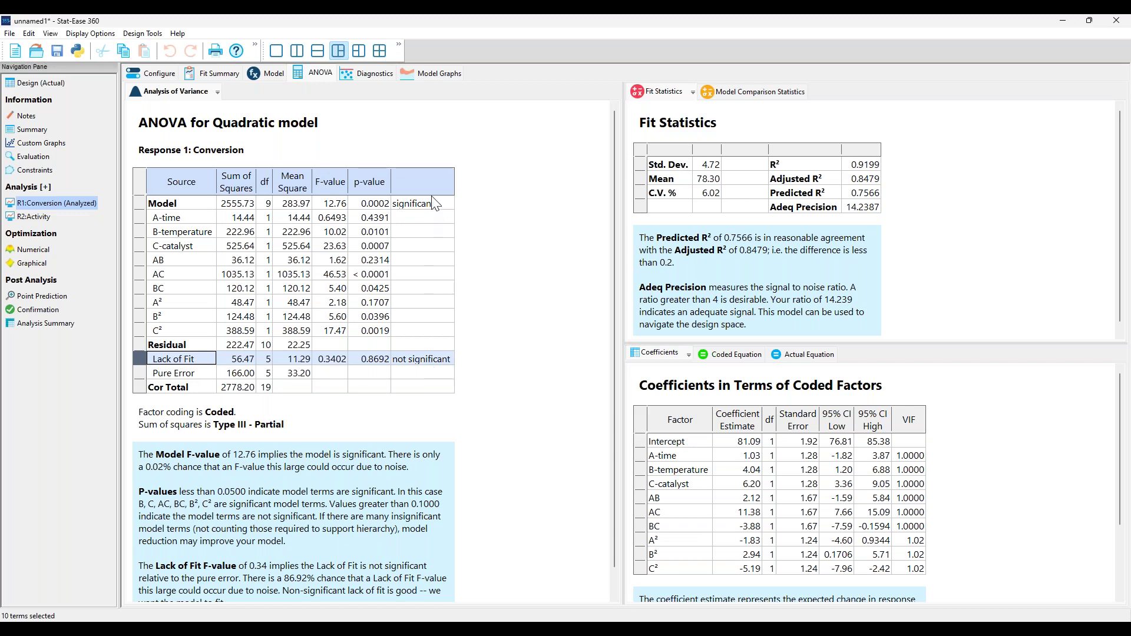
{"action": "left_click", "coordinate": [910, 159]}
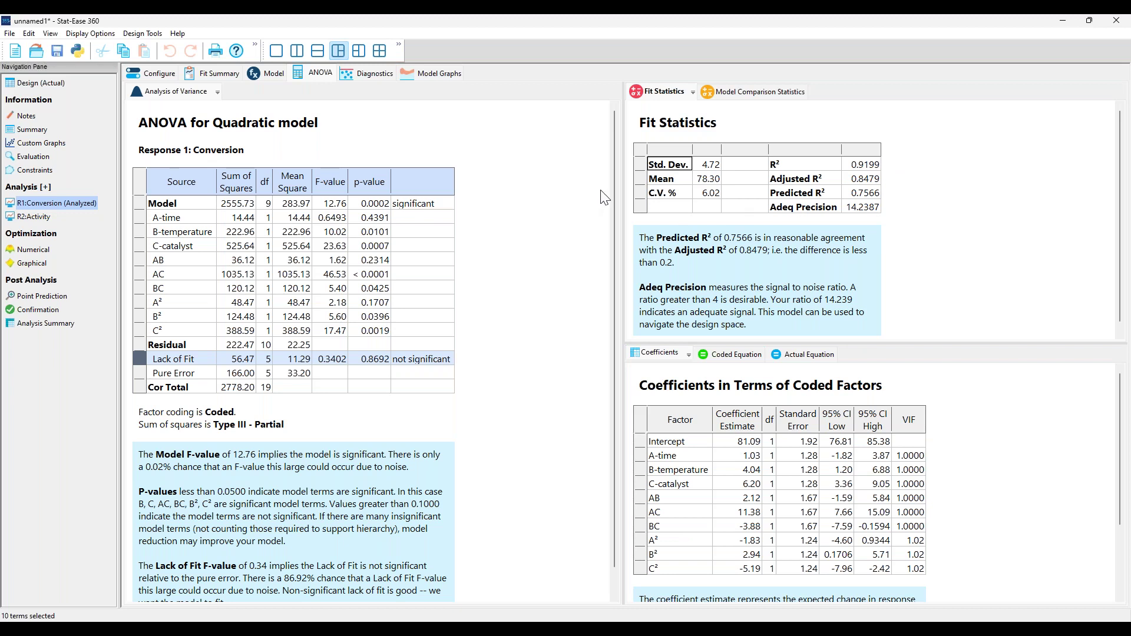
{"action": "left_click", "coordinate": [368, 75]}
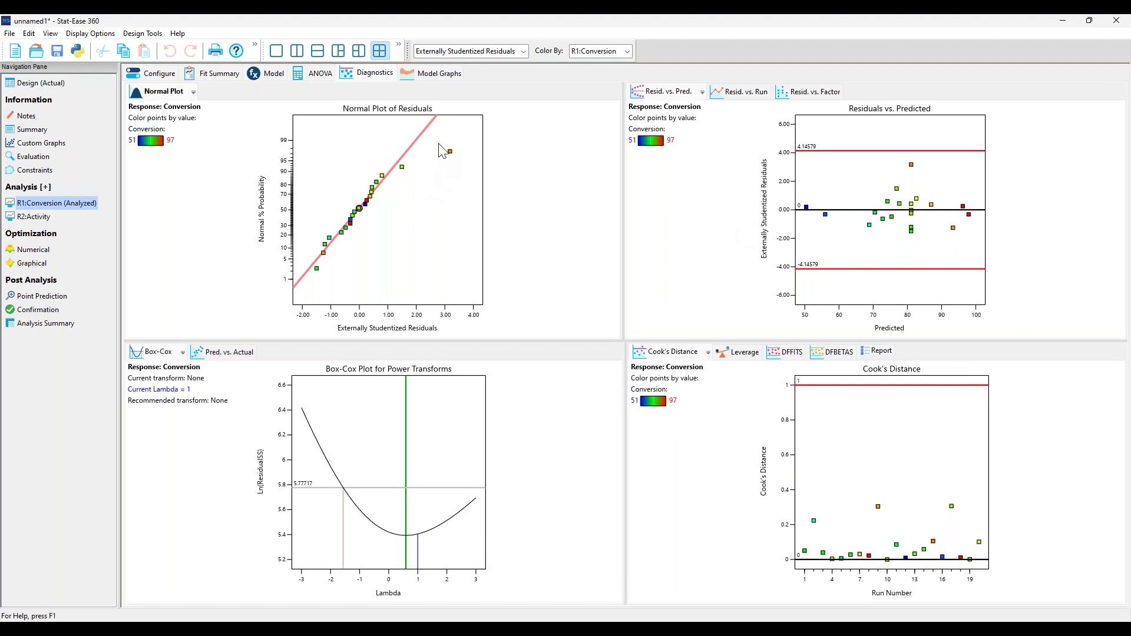
Step: Highlight the outlying point in Conversion's normal plot of residuals, and check it in the Predicted vs. Actual and DFFITS plots
{"action": "left_click_drag", "start_coordinate": [442, 137], "coordinate": [464, 170]}
{"action": "left_click_drag", "start_coordinate": [467, 175], "coordinate": [469, 177]}
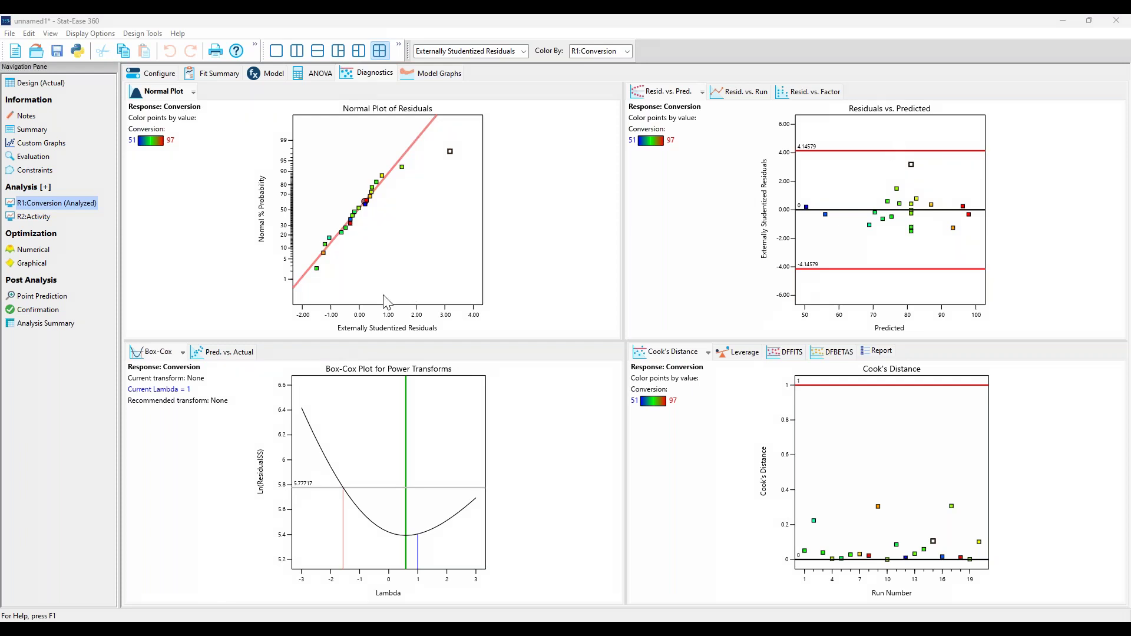
{"action": "left_click", "coordinate": [219, 352]}
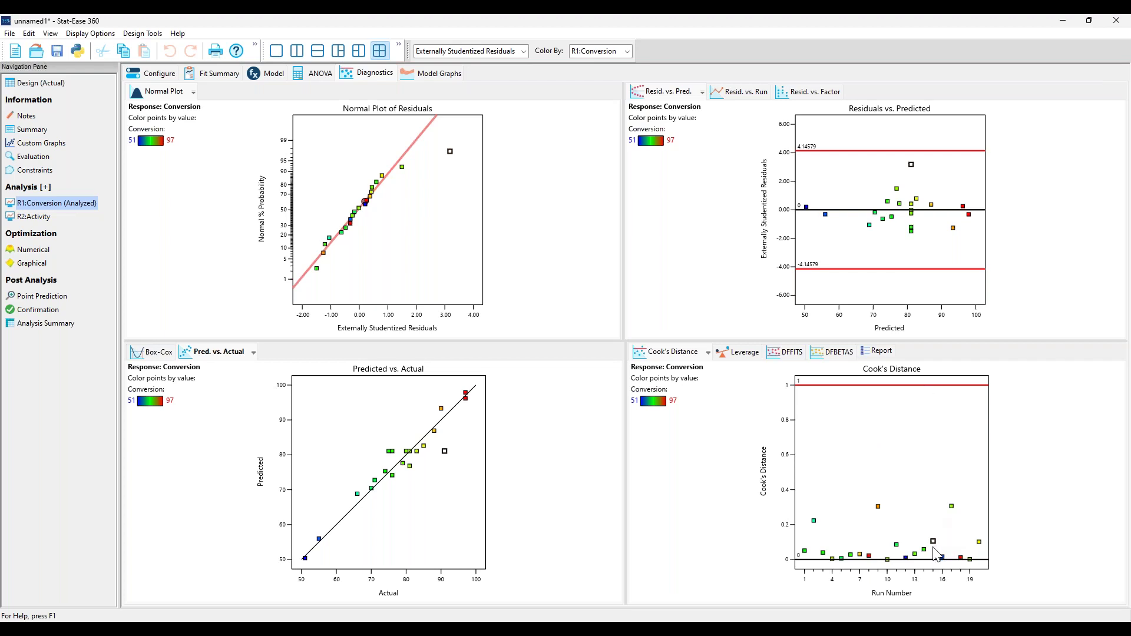
{"action": "left_click", "coordinate": [790, 353]}
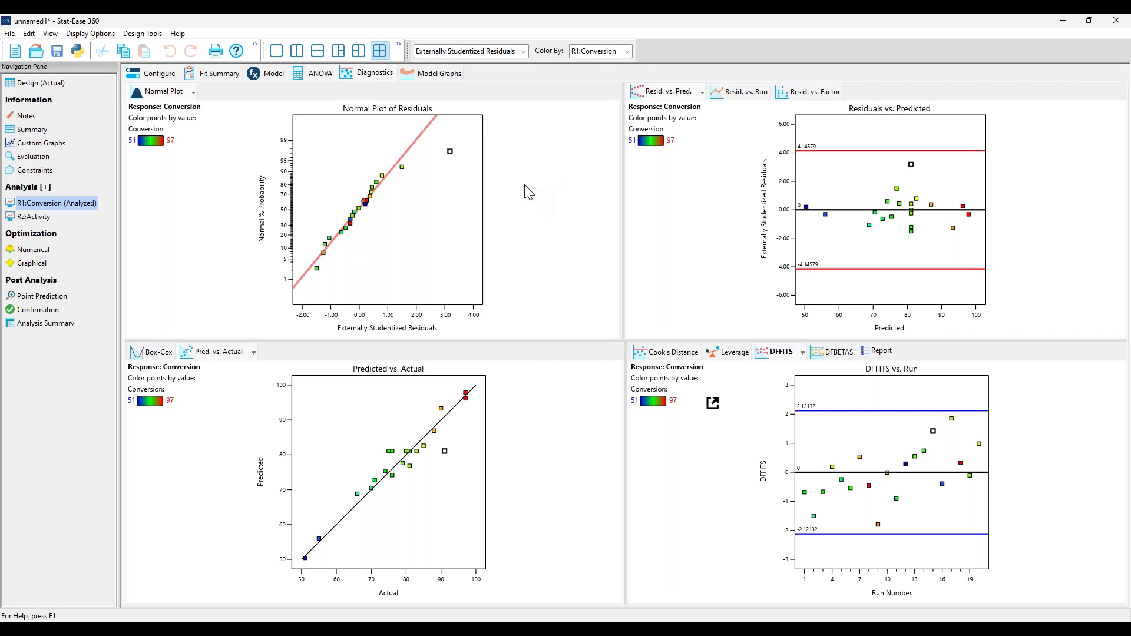
Step: Show Conversion's 3D surface for the BC term, temperature against catalyst, and rotate it to a lower viewing angle
{"action": "left_click", "coordinate": [434, 76]}
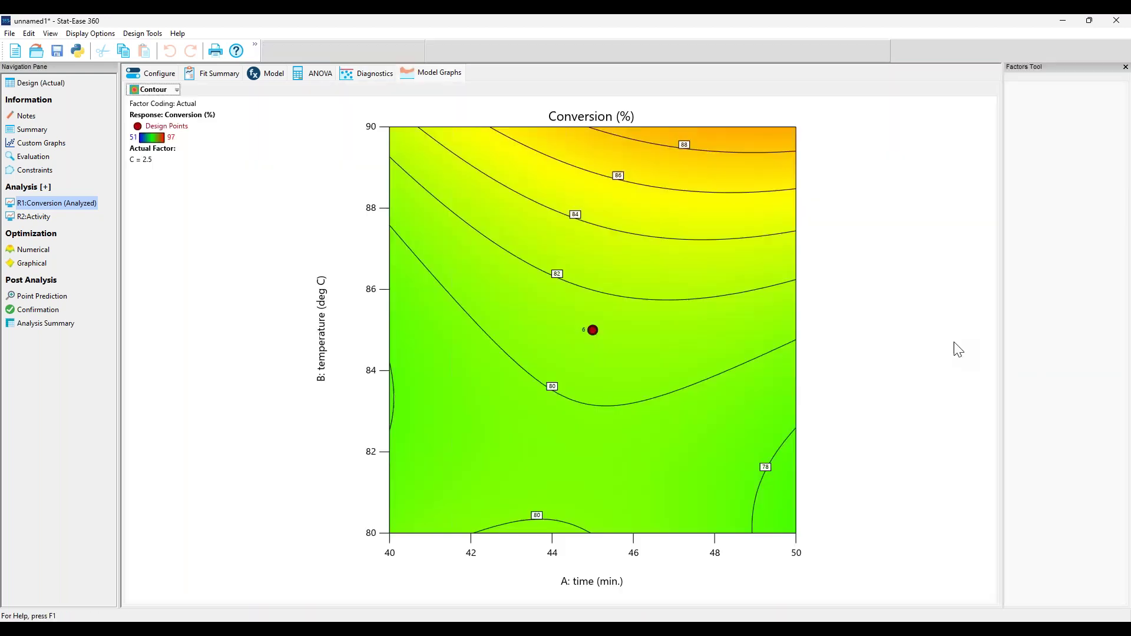
{"action": "left_click", "coordinate": [816, 54]}
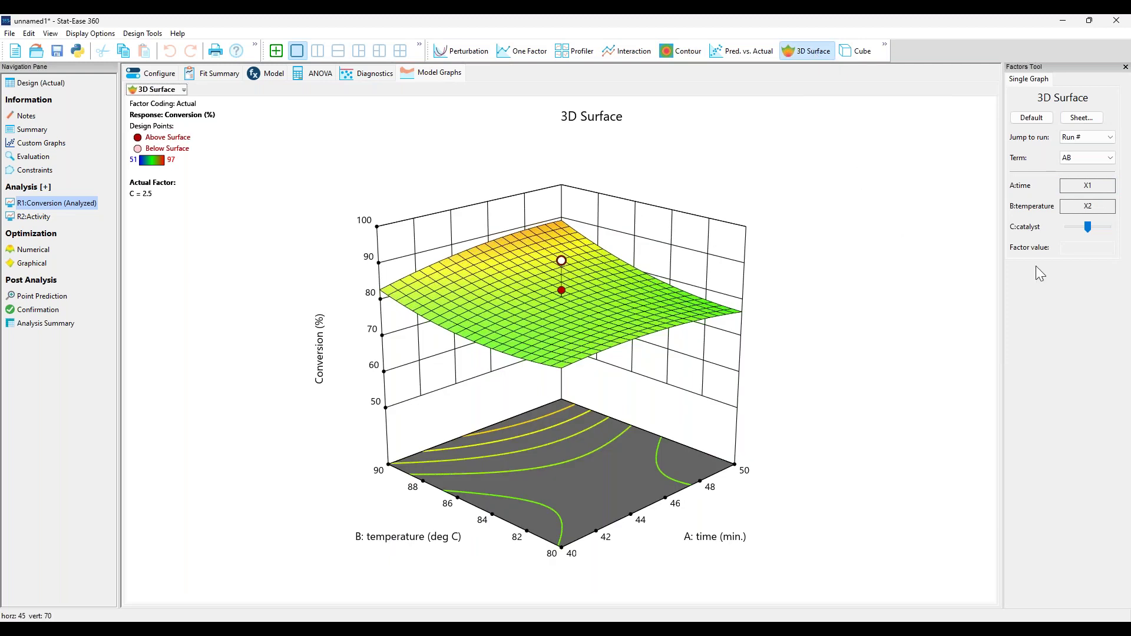
{"action": "left_click", "coordinate": [1110, 158]}
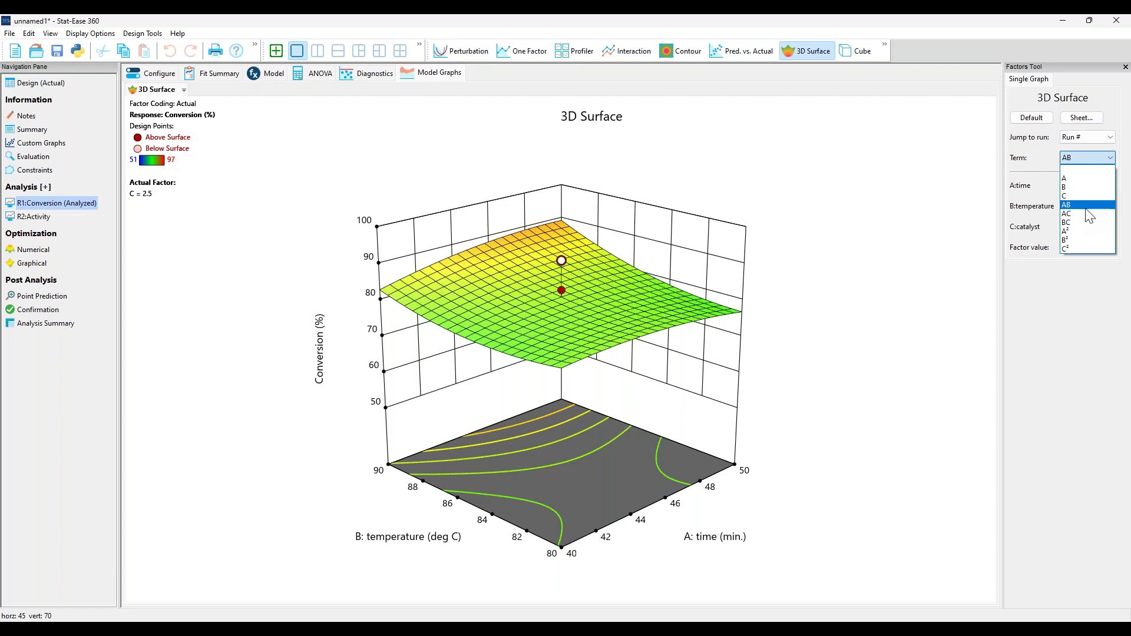
{"action": "left_click", "coordinate": [1089, 223]}
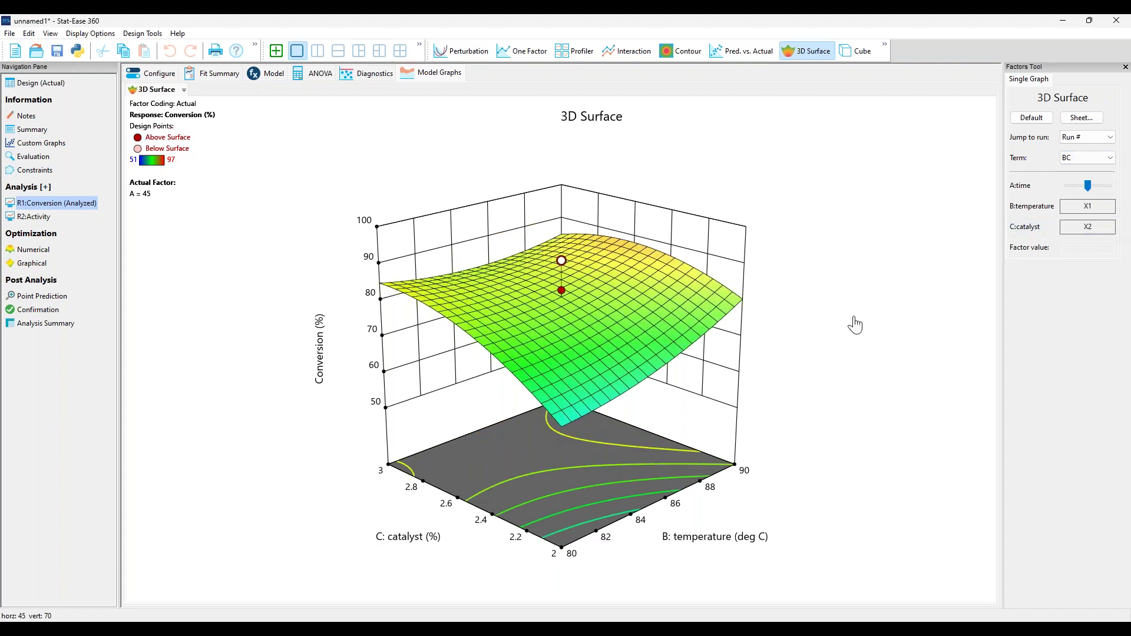
{"action": "mouse_move", "coordinate": [659, 443]}
{"action": "left_mouse_down"}
{"action": "mouse_move", "coordinate": [685, 436]}
{"action": "mouse_move", "coordinate": [675, 430]}
{"action": "left_mouse_up"}
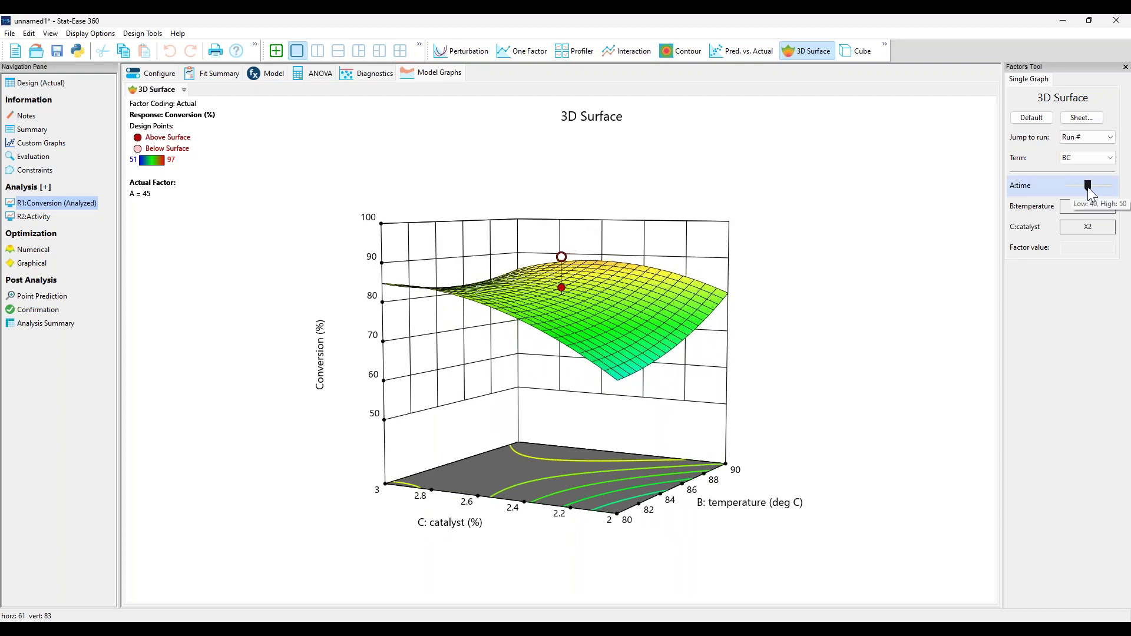
Step: Vary time on the Conversion surface from its low setting of 40 to its high of 50, and return it to 43.2
{"action": "left_click_drag", "start_coordinate": [1088, 185], "coordinate": [1066, 186]}
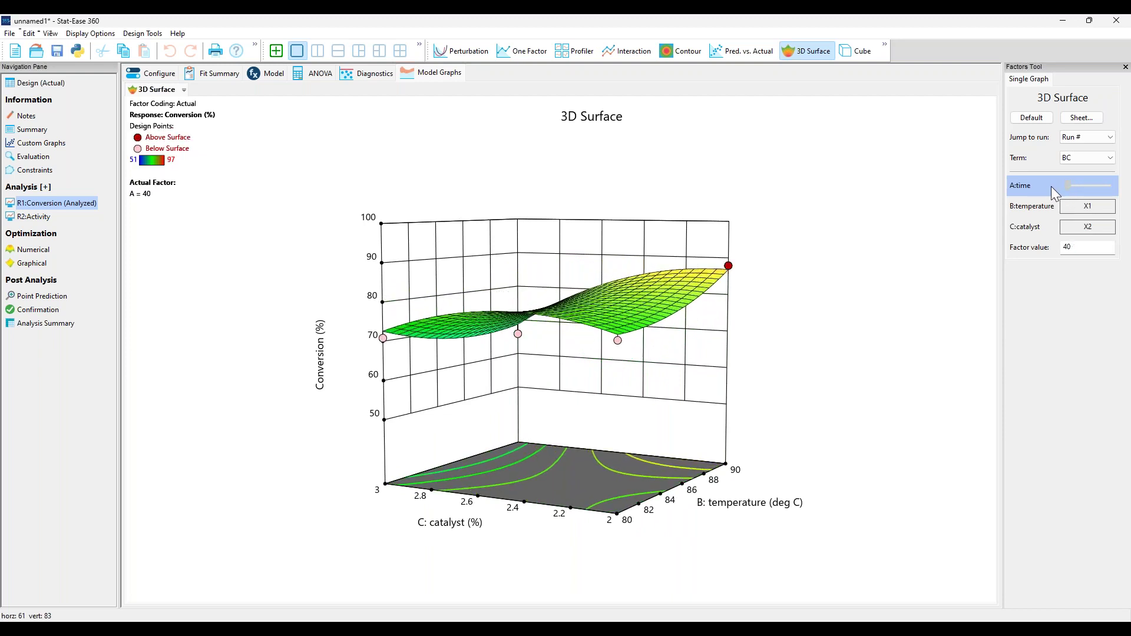
{"action": "left_click_drag", "start_coordinate": [1065, 189], "coordinate": [1123, 202]}
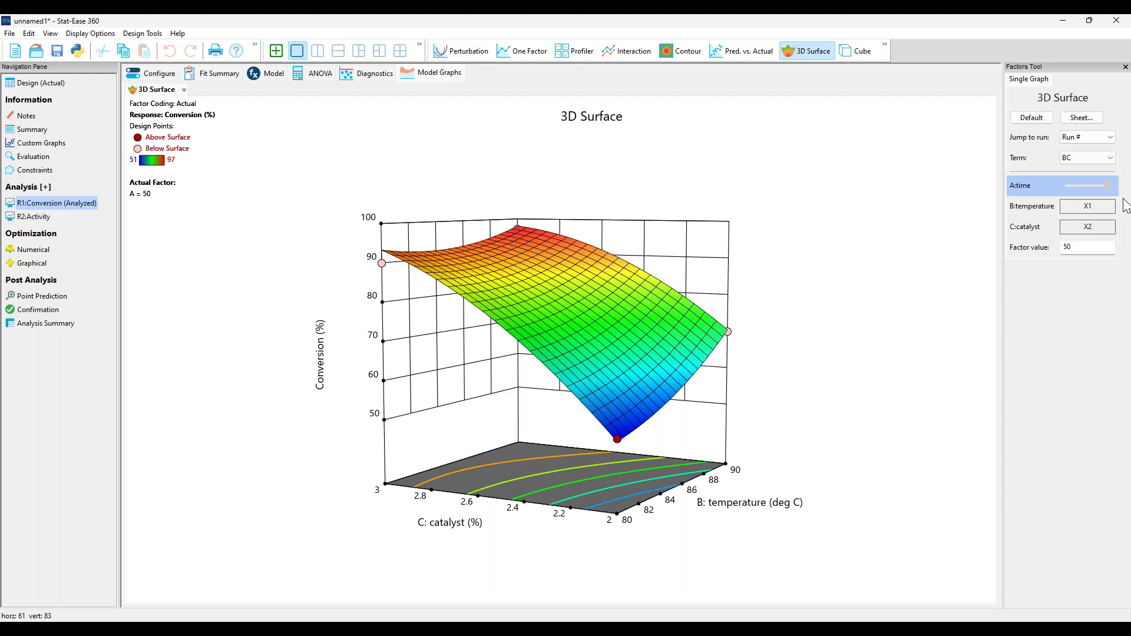
{"action": "left_click_drag", "start_coordinate": [1123, 200], "coordinate": [1082, 202]}
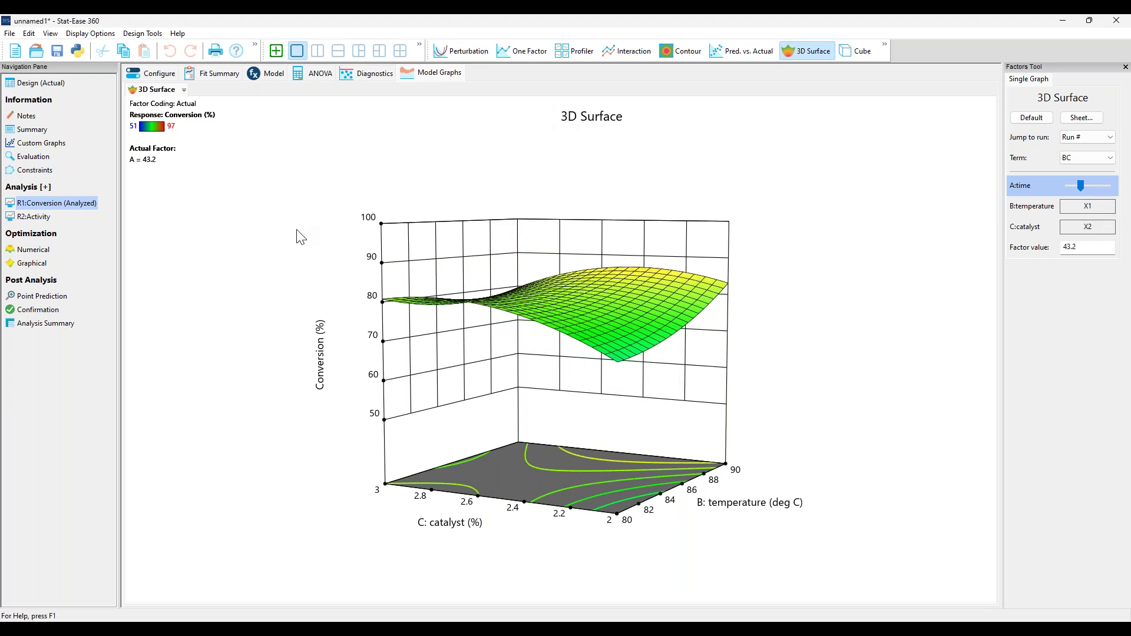
Step: Start the Activity analysis with no transform, highlight the Linear row of the Fit Summary, and compute the ANOVA for the Linear model
{"action": "left_click", "coordinate": [35, 217]}
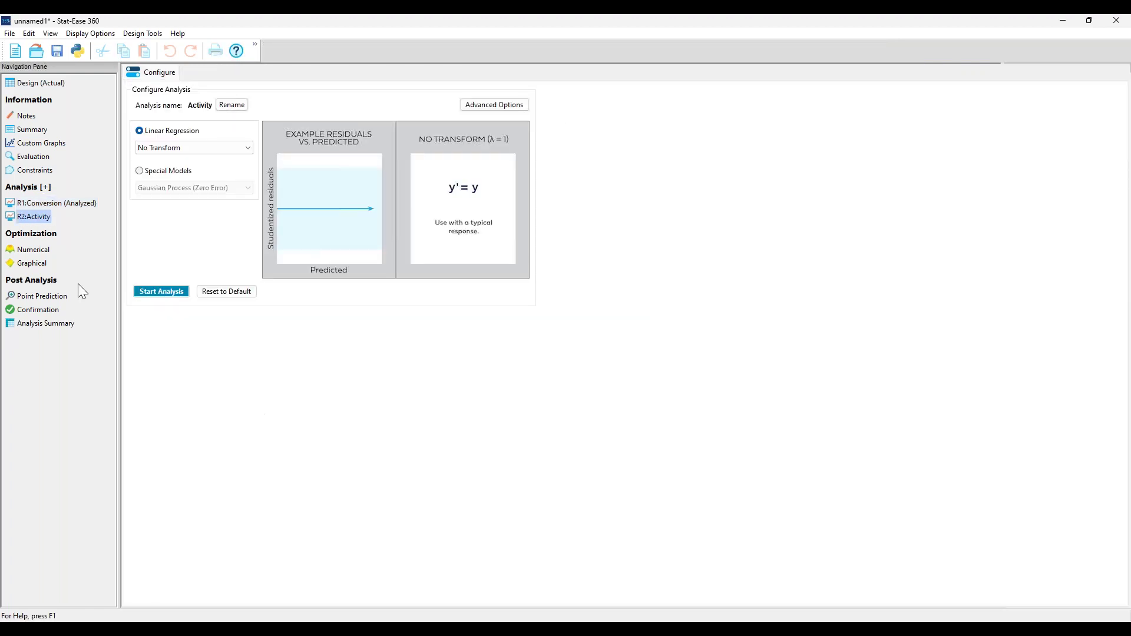
{"action": "left_click", "coordinate": [154, 291]}
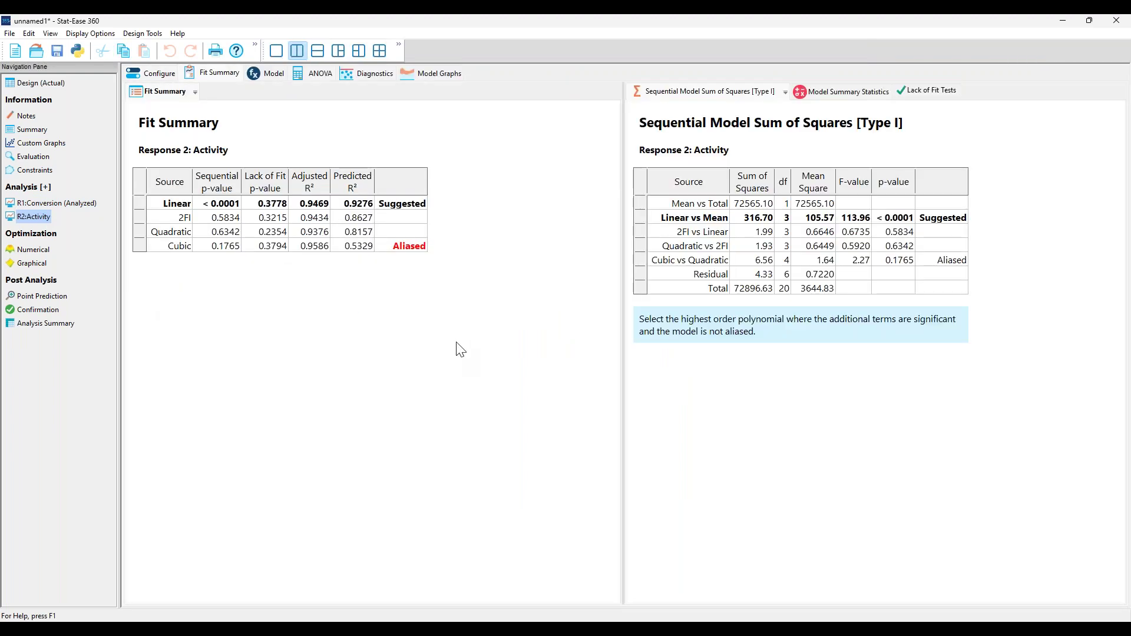
{"action": "left_click", "coordinate": [141, 204]}
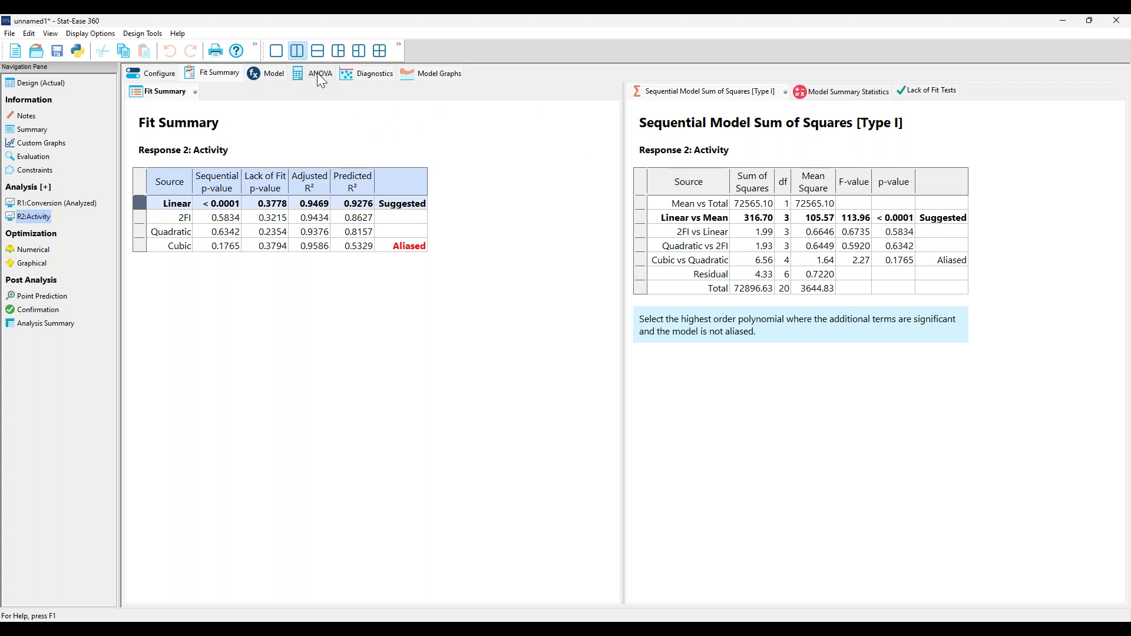
{"action": "left_click", "coordinate": [277, 73]}
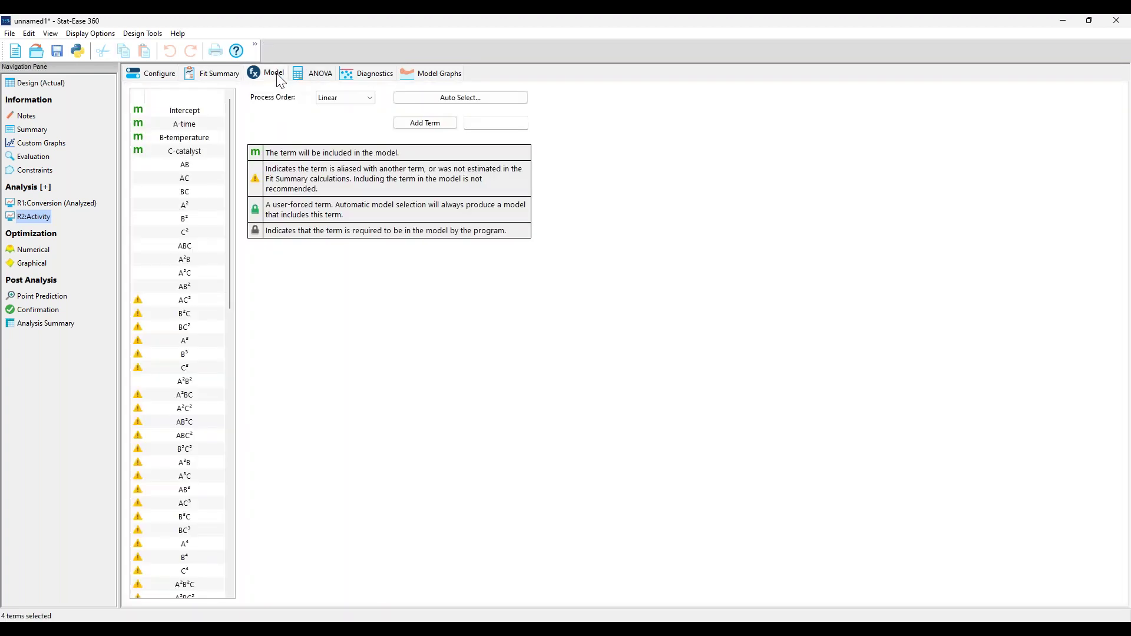
{"action": "left_click", "coordinate": [306, 76]}
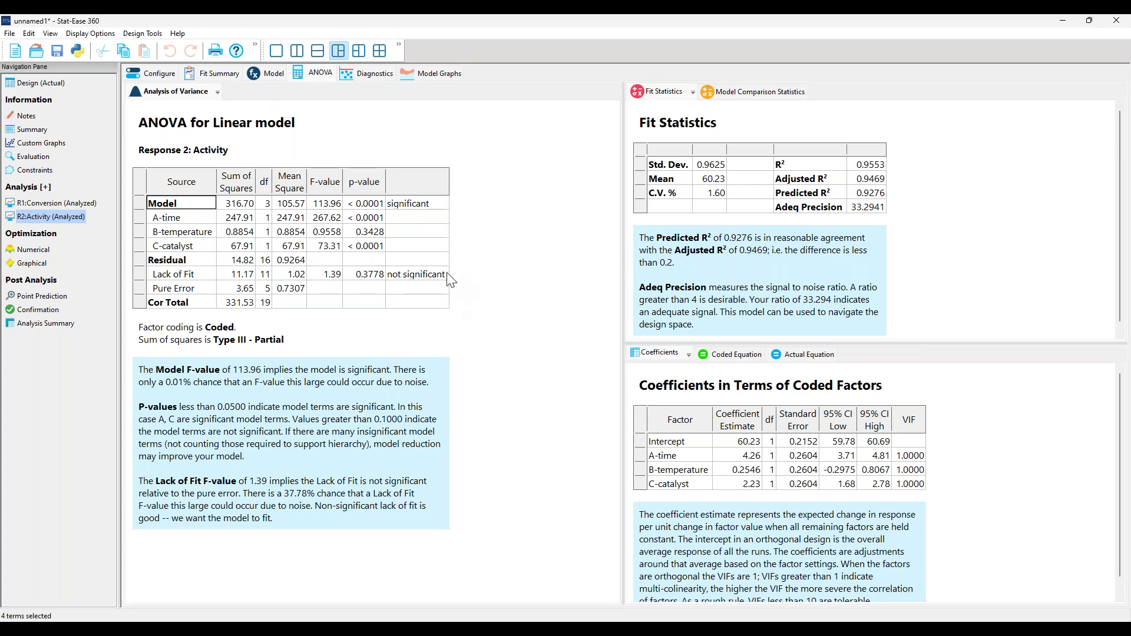
Step: Highlight B-temperature in the Activity ANOVA and remove that term from the linear model
{"action": "left_click", "coordinate": [139, 233]}
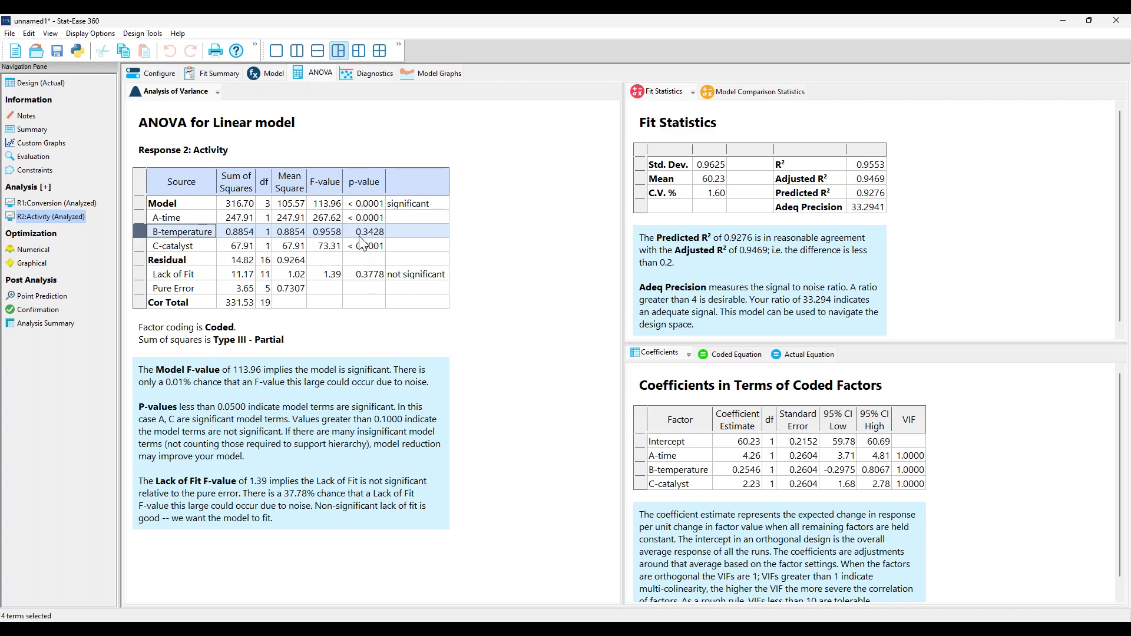
{"action": "left_click", "coordinate": [271, 72]}
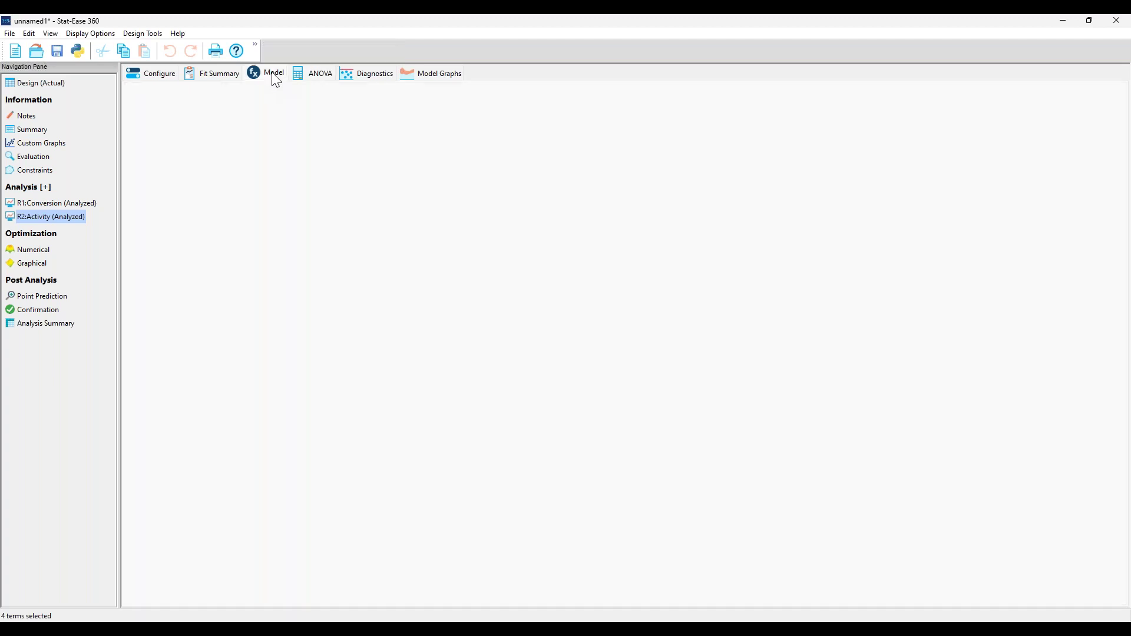
{"action": "double_click", "coordinate": [164, 138]}
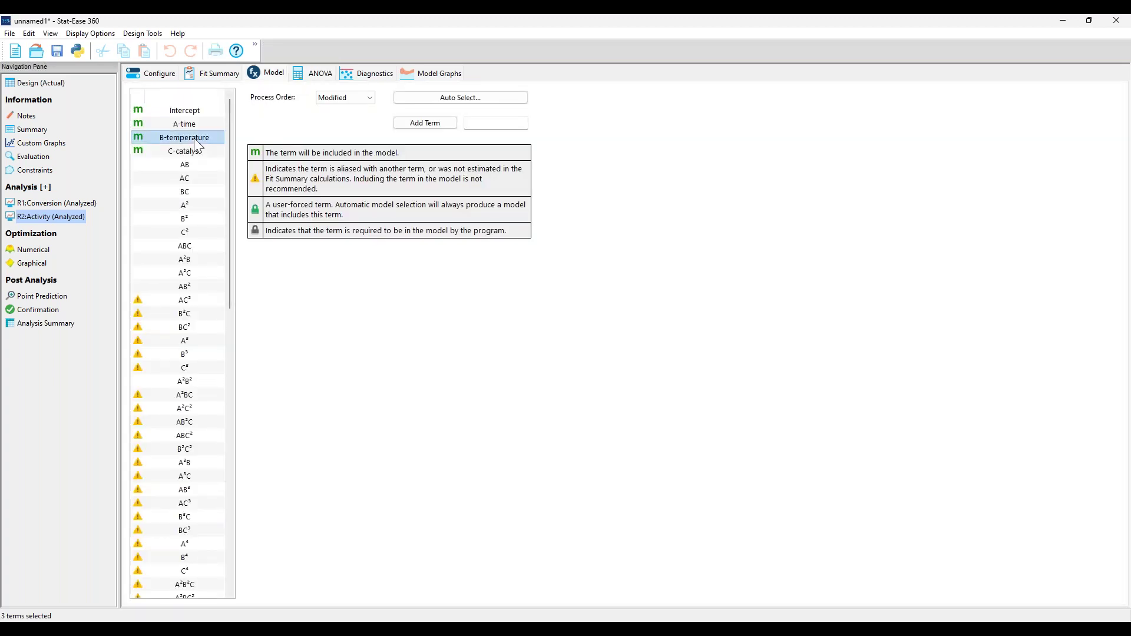
Step: Review the reduced Activity model through its ANOVA, diagnostic plots and One Factor graph
{"action": "left_click", "coordinate": [317, 72]}
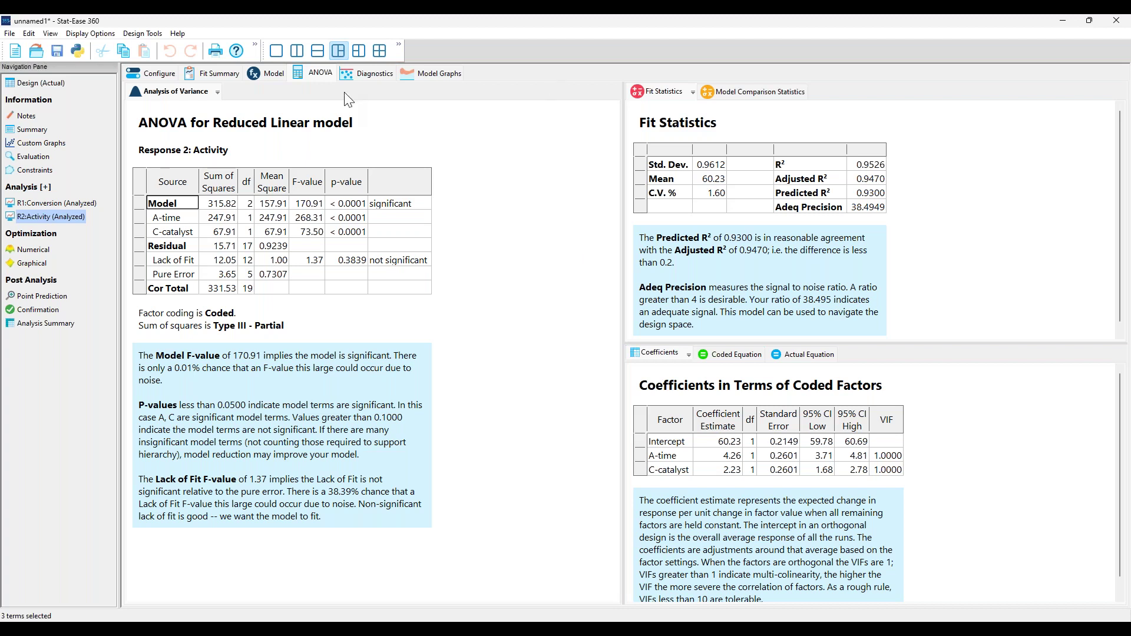
{"action": "left_click", "coordinate": [367, 75]}
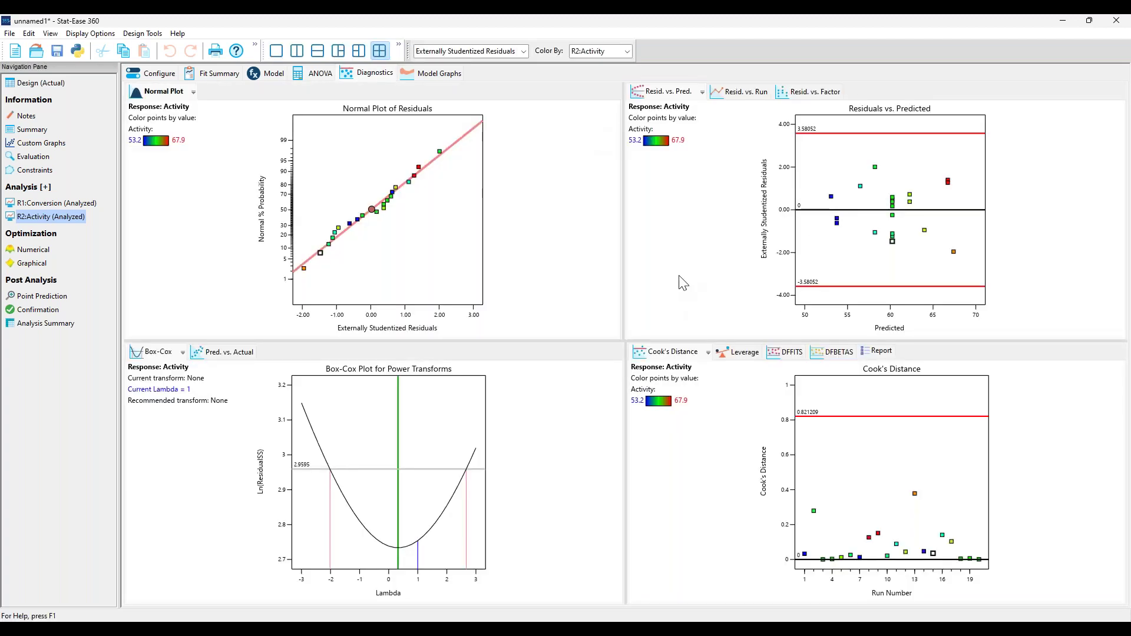
{"action": "left_click", "coordinate": [439, 75]}
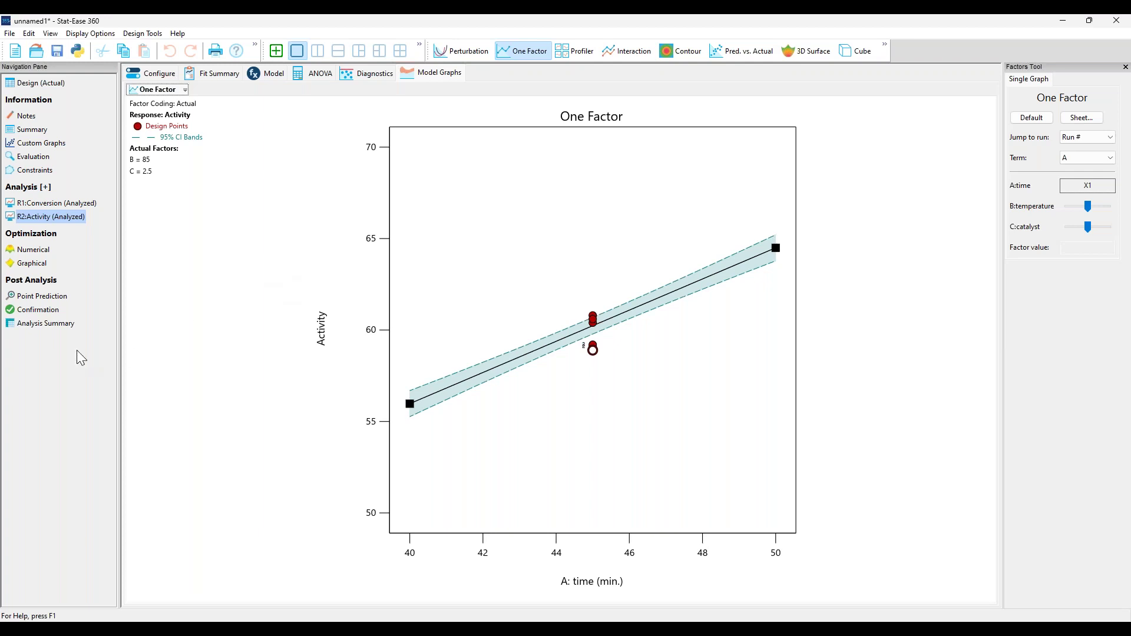
Step: Set the numerical optimization goal for Conversion to maximize, with a lower limit of 80 and an upper limit of 100
{"action": "left_click", "coordinate": [32, 251]}
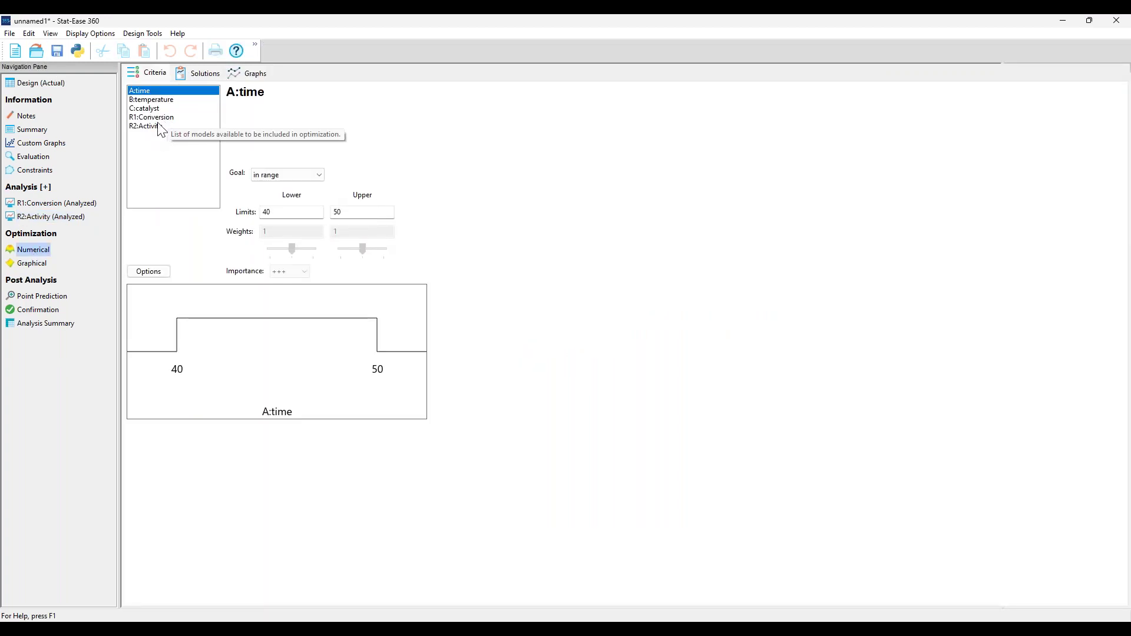
{"action": "left_click", "coordinate": [161, 118]}
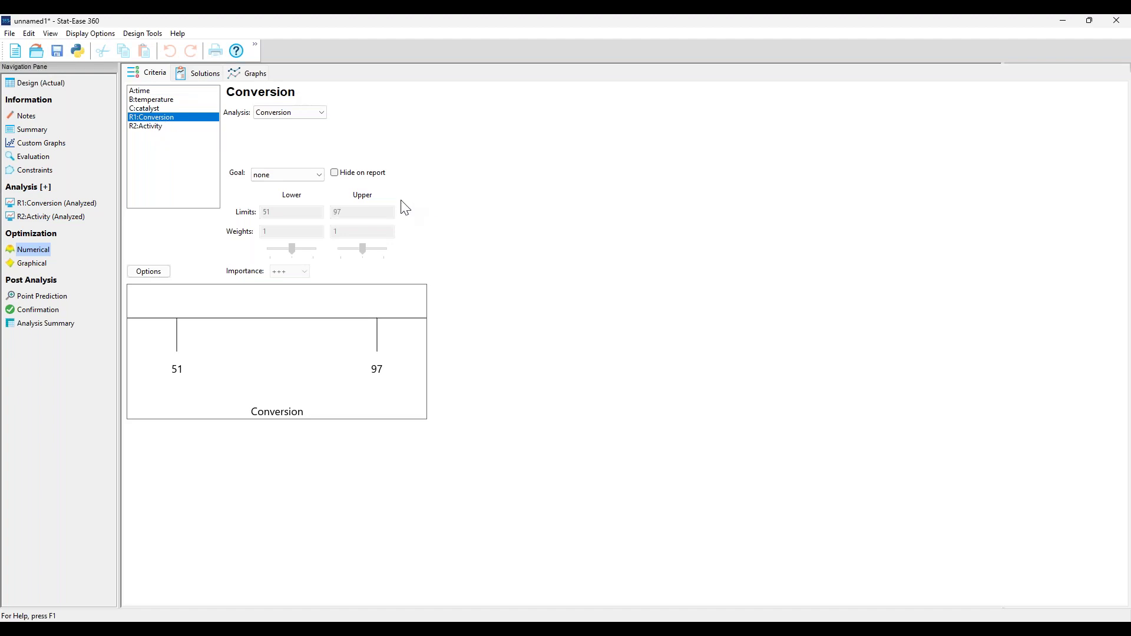
{"action": "left_click", "coordinate": [319, 175]}
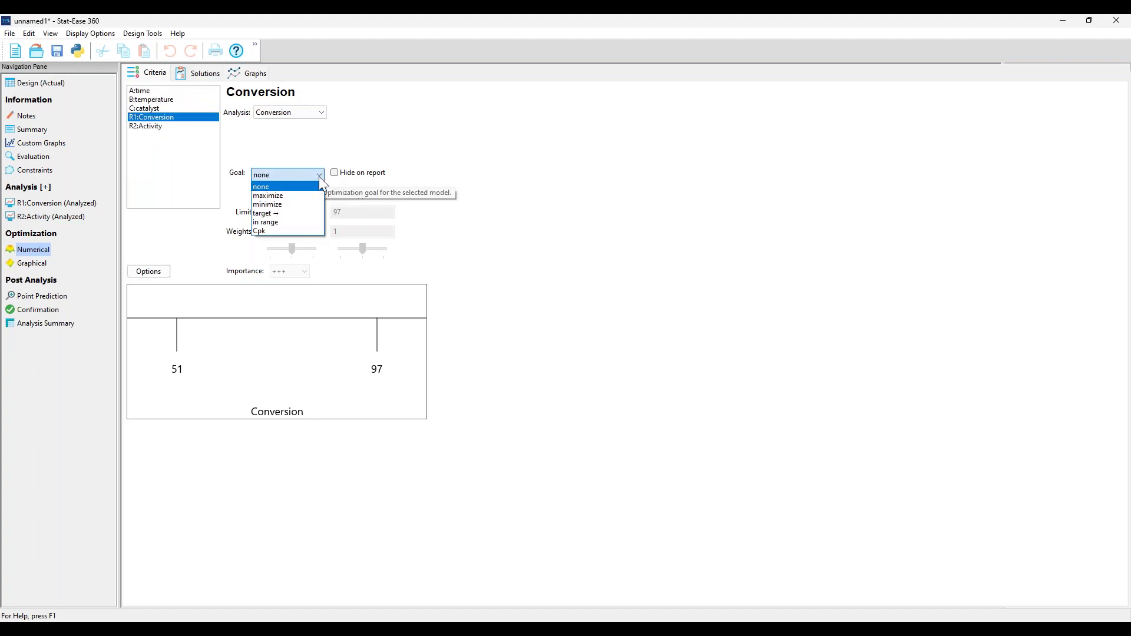
{"action": "left_click", "coordinate": [300, 197]}
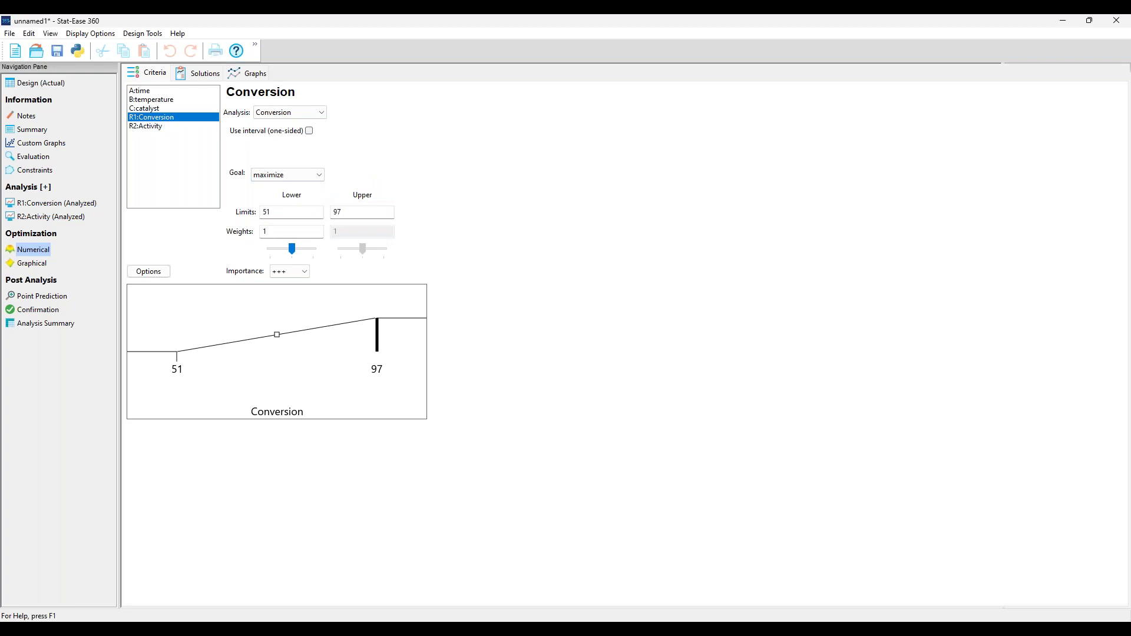
{"action": "double_click", "coordinate": [283, 213]}
{"action": "type", "text": "80"}
{"action": "key", "text": "Tab"}
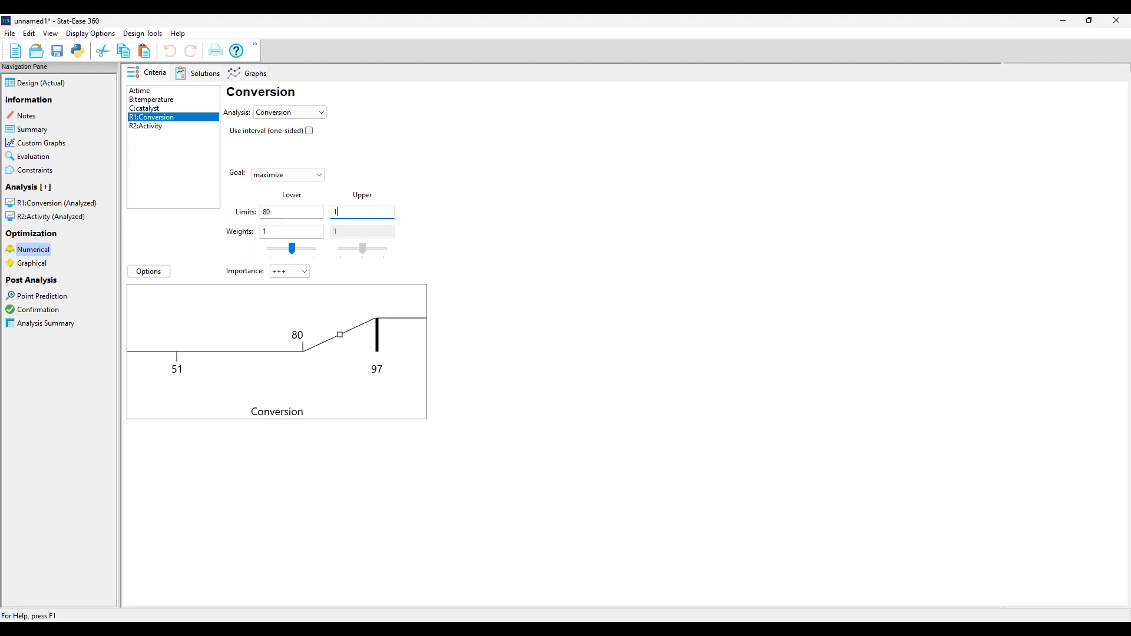
{"action": "type", "text": "100"}
{"action": "key", "text": "Tab"}
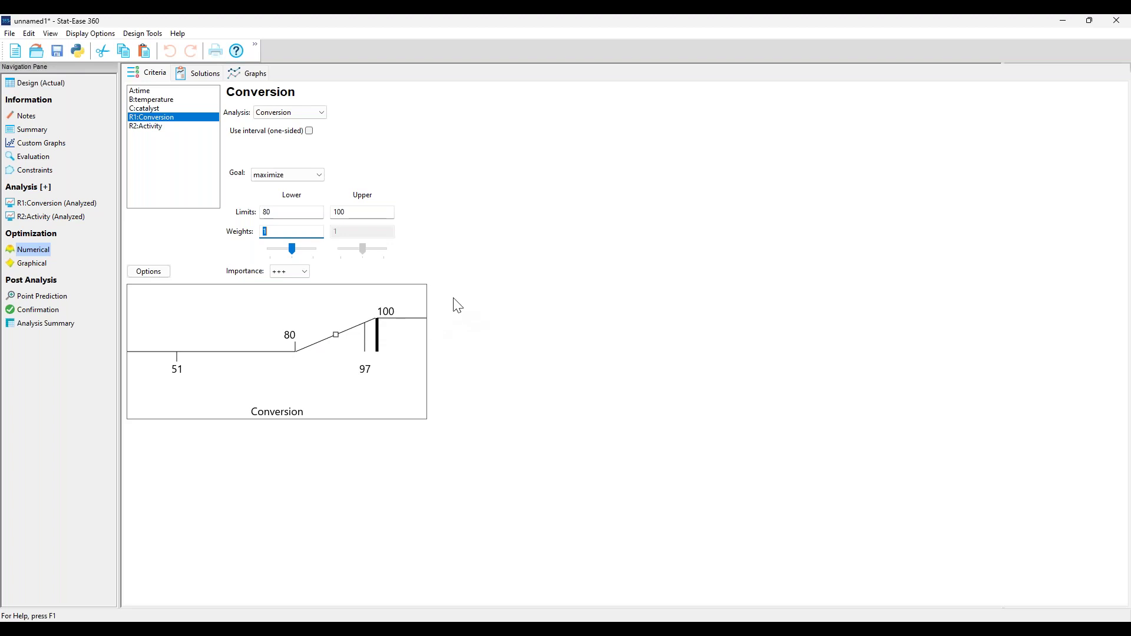
Step: Set Activity's optimization goal to a target of 63 with limits of 60 and 66, and generate the solutions
{"action": "left_click", "coordinate": [147, 126]}
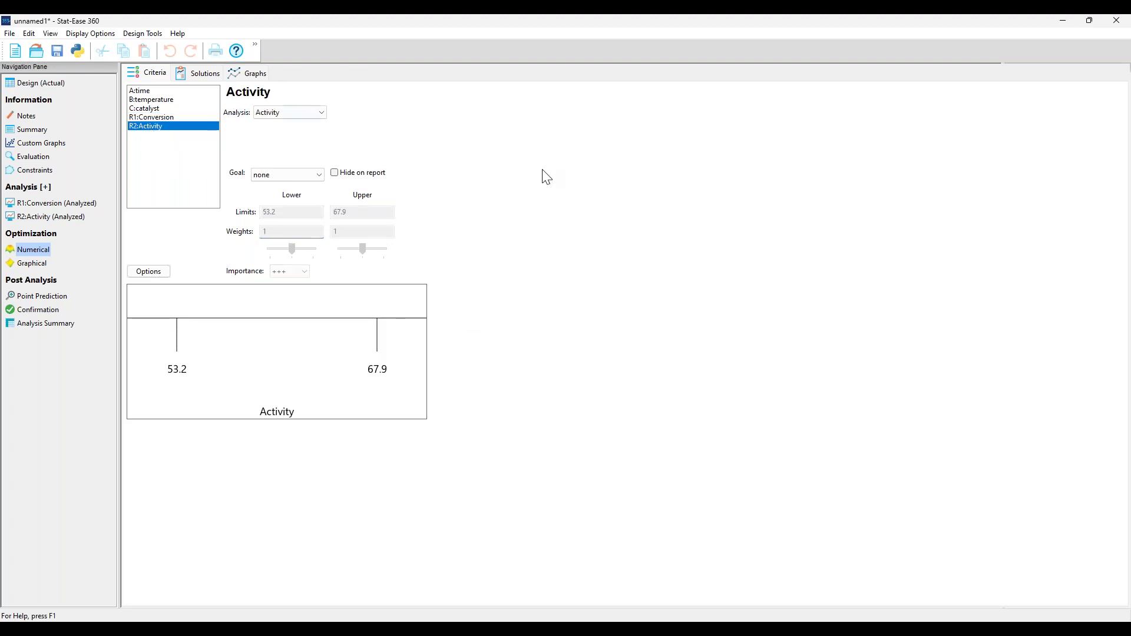
{"action": "left_click", "coordinate": [320, 176]}
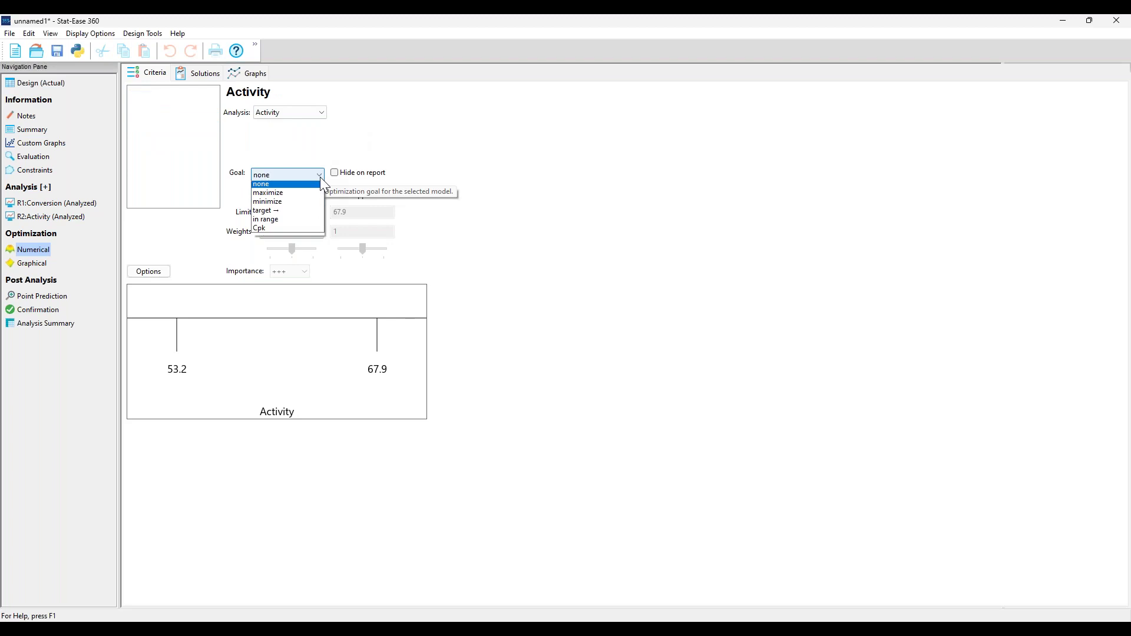
{"action": "left_click", "coordinate": [302, 219]}
{"action": "double_click", "coordinate": [364, 175]}
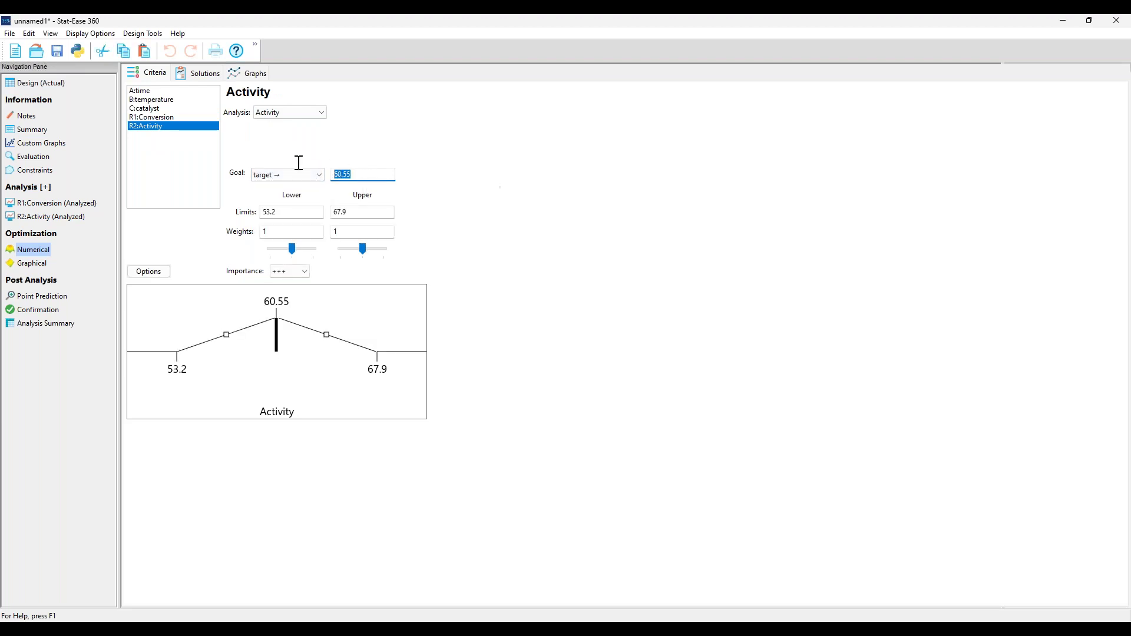
{"action": "type", "text": "63"}
{"action": "key", "text": "Tab"}
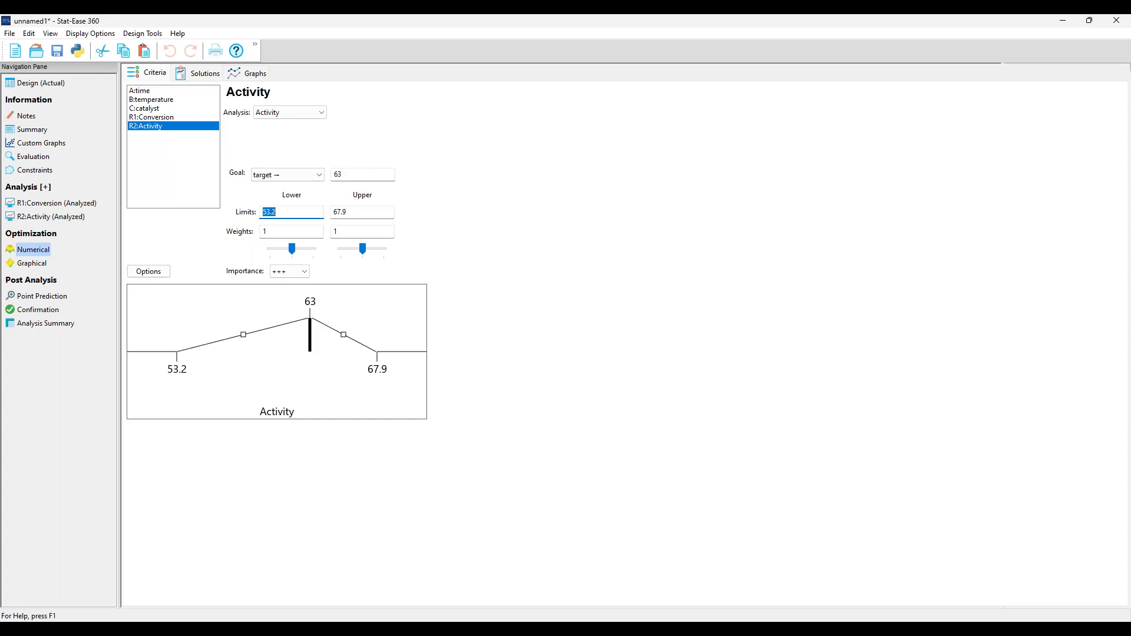
{"action": "type", "text": "60"}
{"action": "key", "text": "Tab"}
{"action": "type", "text": "6"}
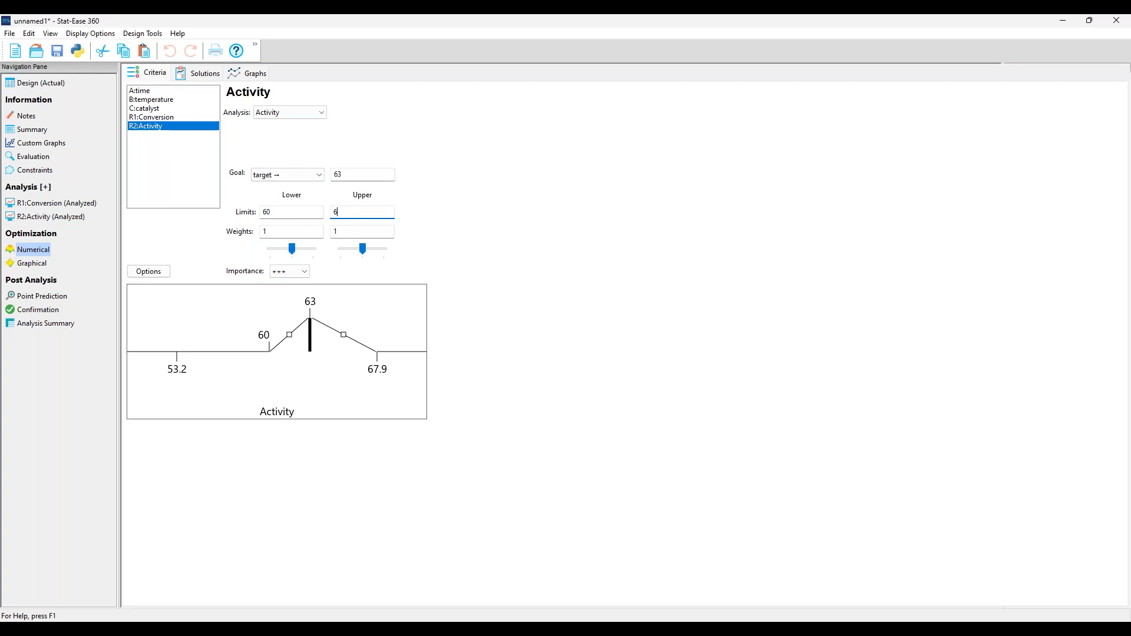
{"action": "type", "text": "6"}
{"action": "key", "text": "Tab"}
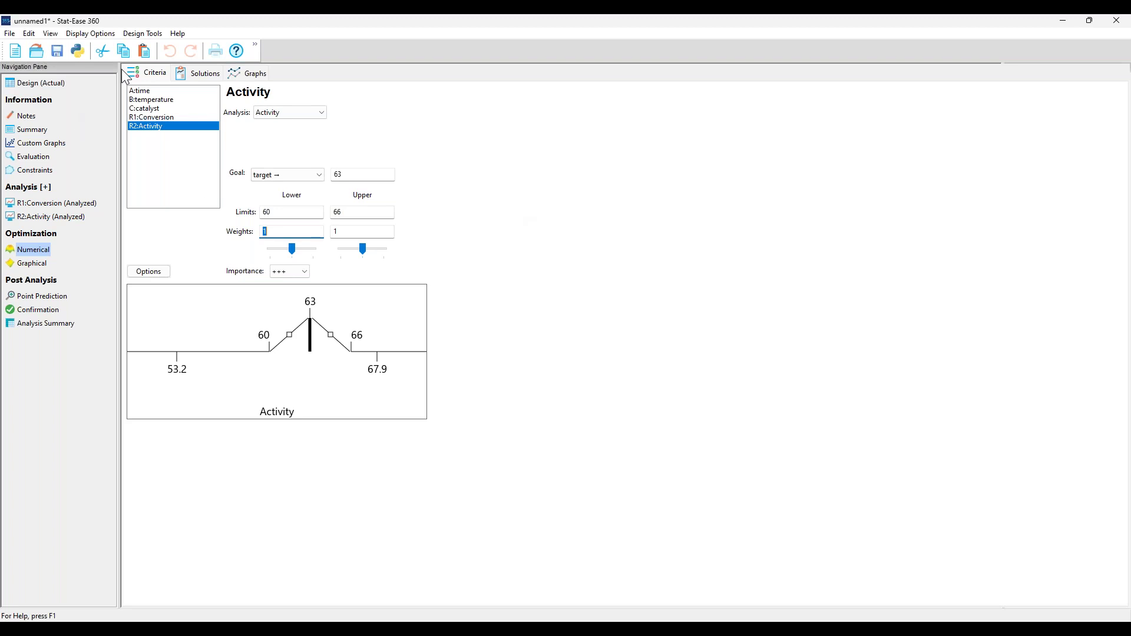
{"action": "left_click", "coordinate": [199, 75]}
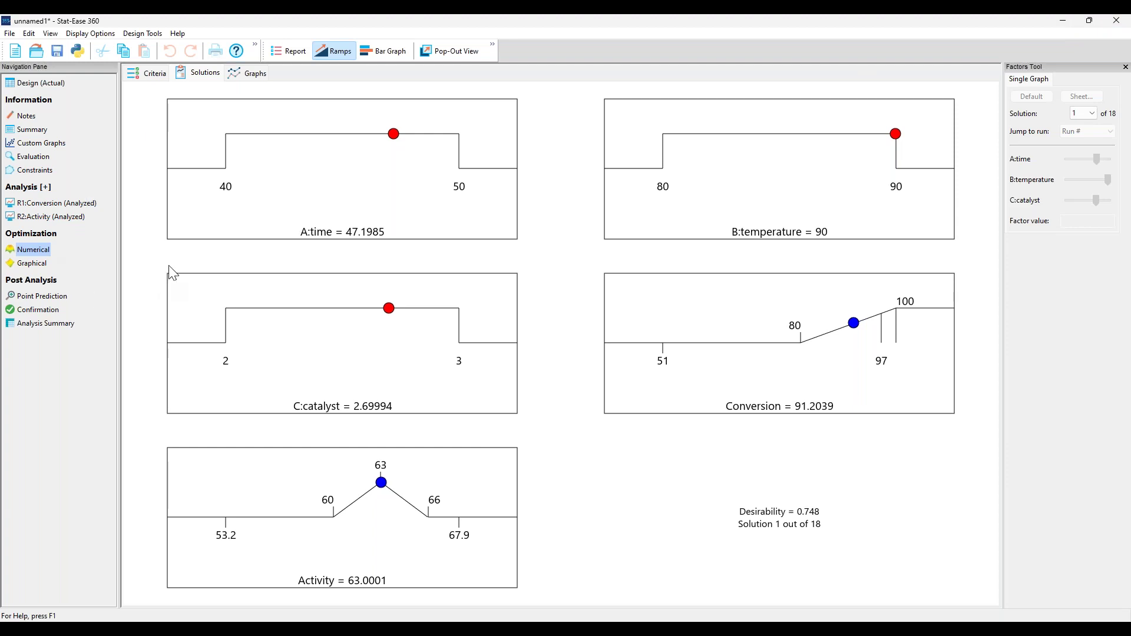
Step: Minimize the open design windows to return to the slide presentation and advance it to the RSM design summary
{"action": "left_click", "coordinate": [1063, 21]}
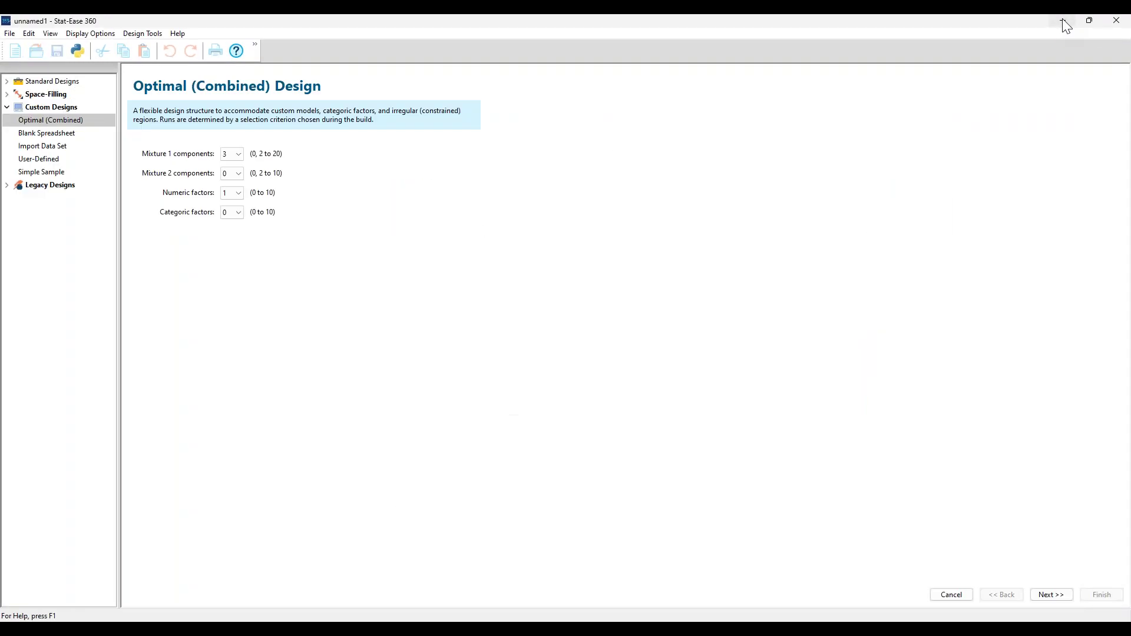
{"action": "left_click", "coordinate": [1063, 21]}
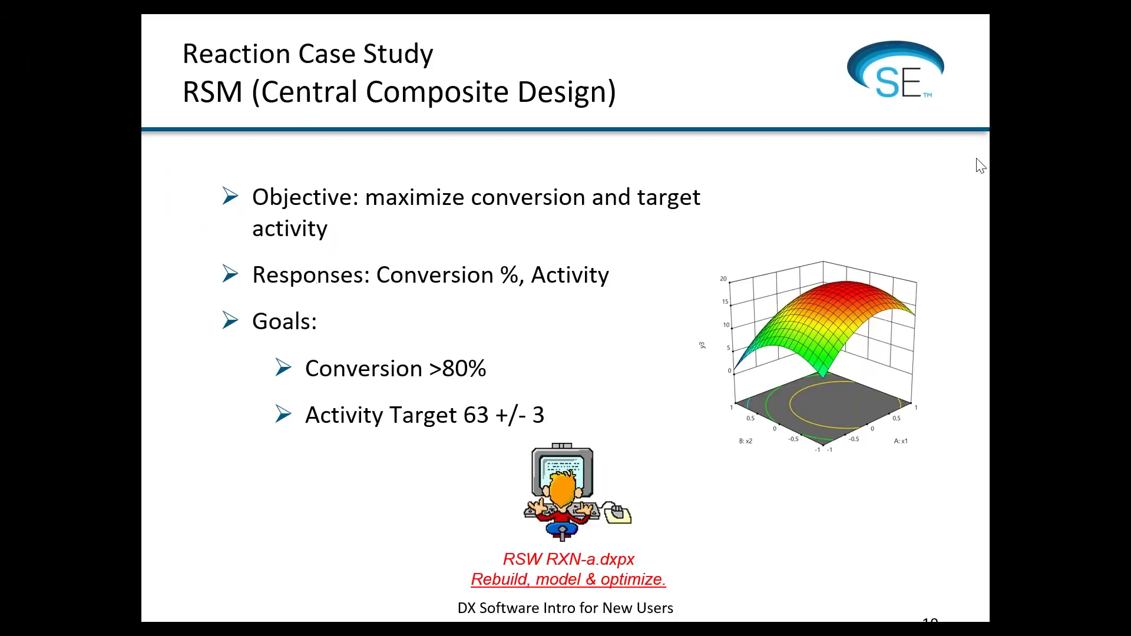
{"action": "left_click", "coordinate": [661, 418]}
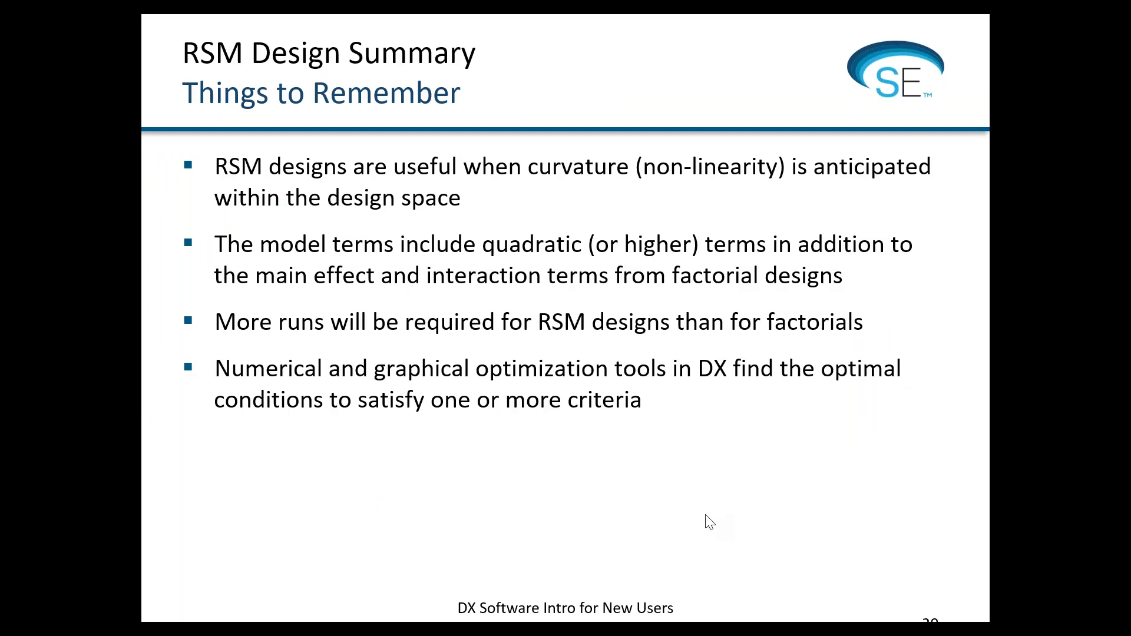
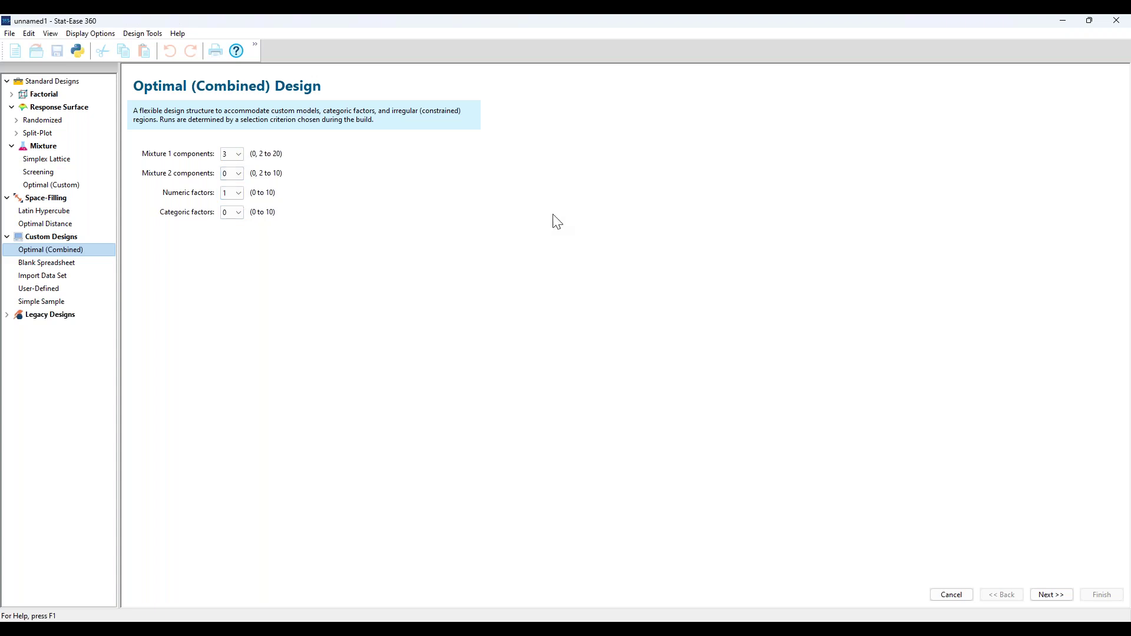
Step: Build the Optimal (Combined) design with the preset EA, MMA, TEC components, Coating factor and two responses, widening the response name column
{"action": "left_click", "coordinate": [1043, 595]}
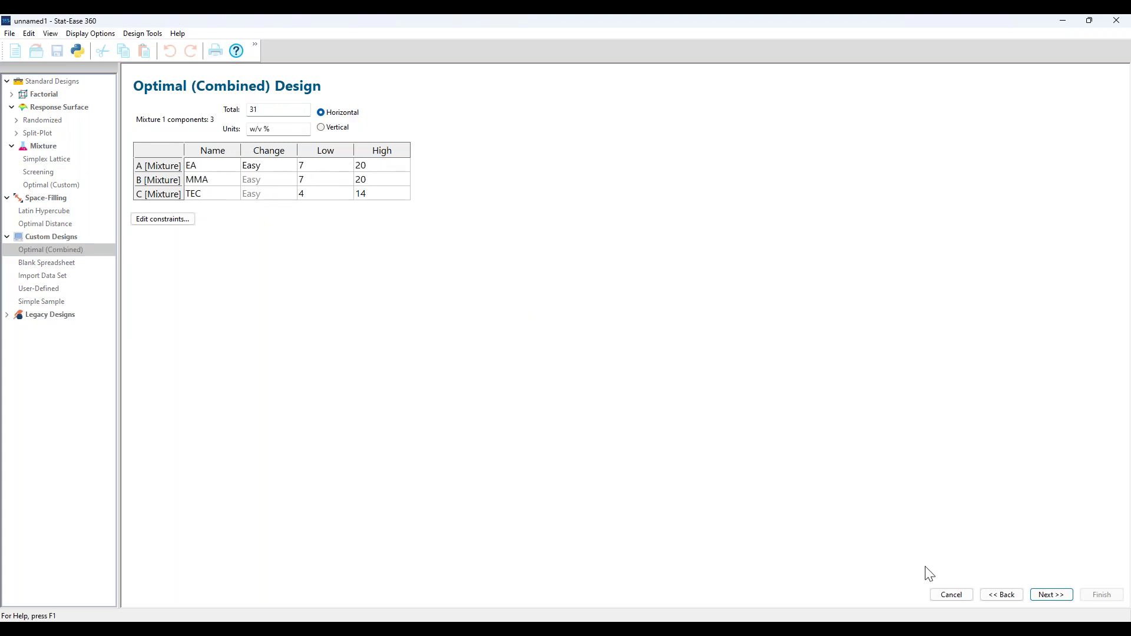
{"action": "left_click", "coordinate": [1051, 595]}
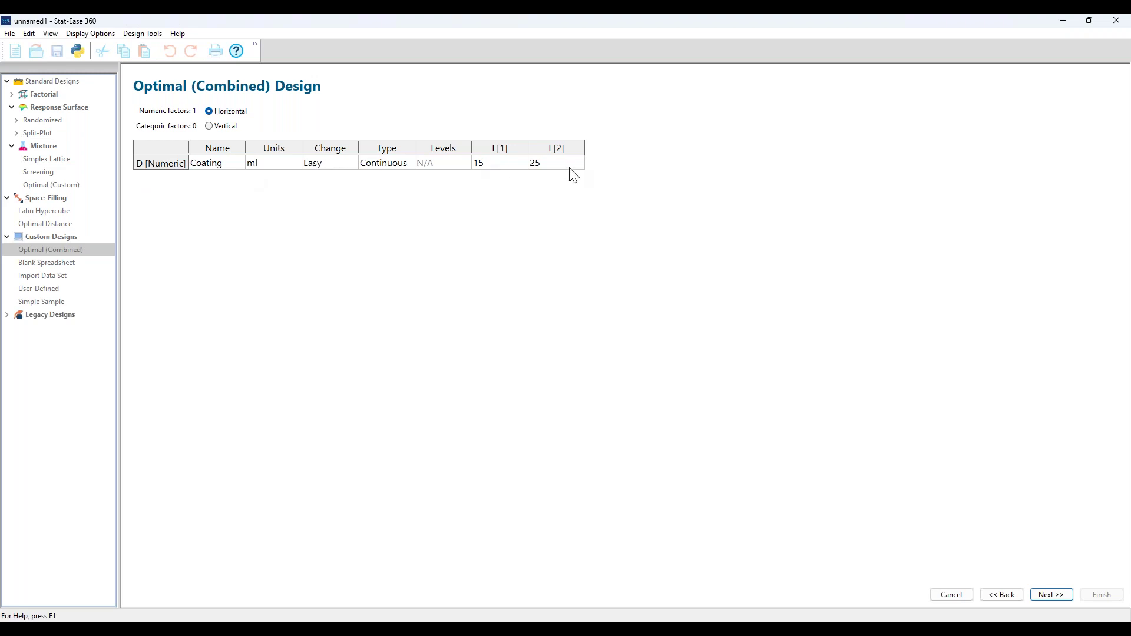
{"action": "left_click", "coordinate": [1056, 597]}
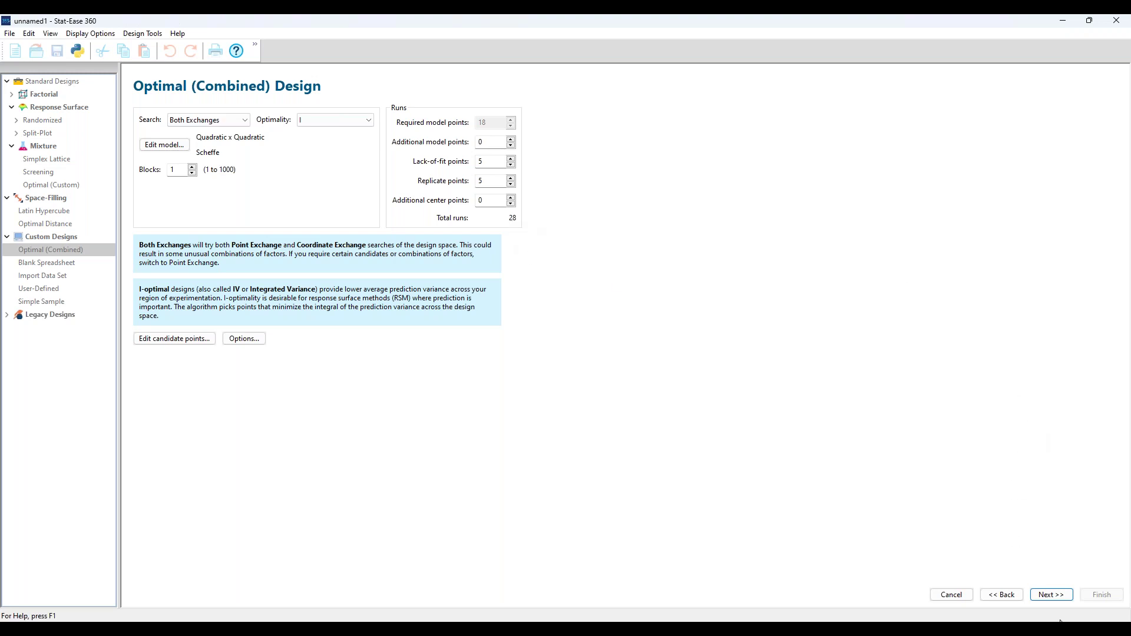
{"action": "left_click", "coordinate": [1053, 596]}
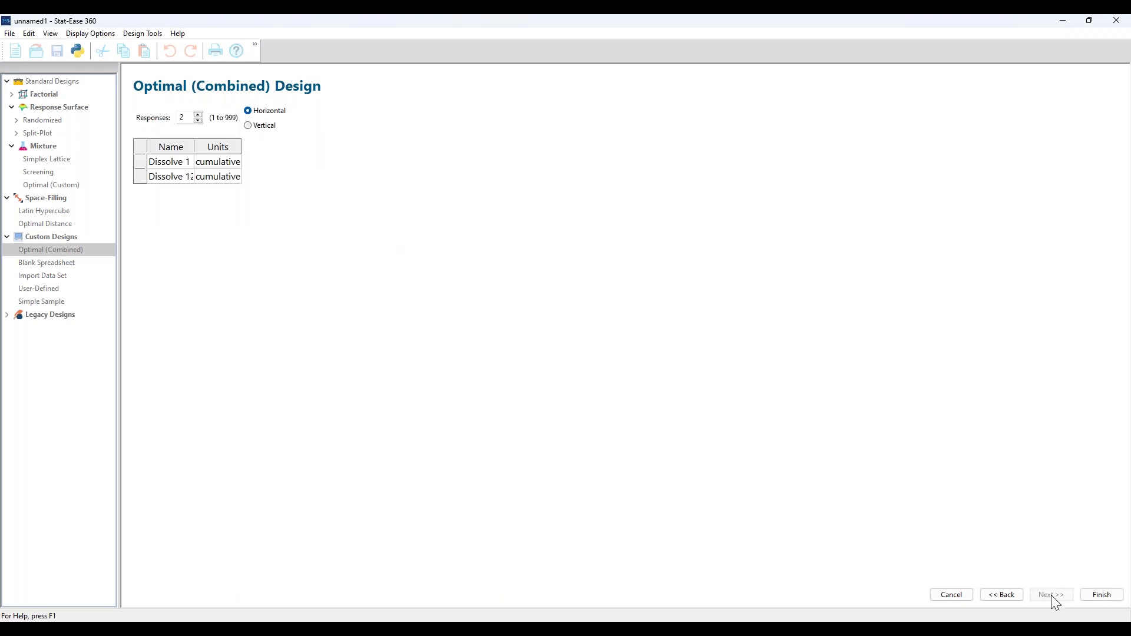
{"action": "left_click_drag", "start_coordinate": [195, 147], "coordinate": [225, 148]}
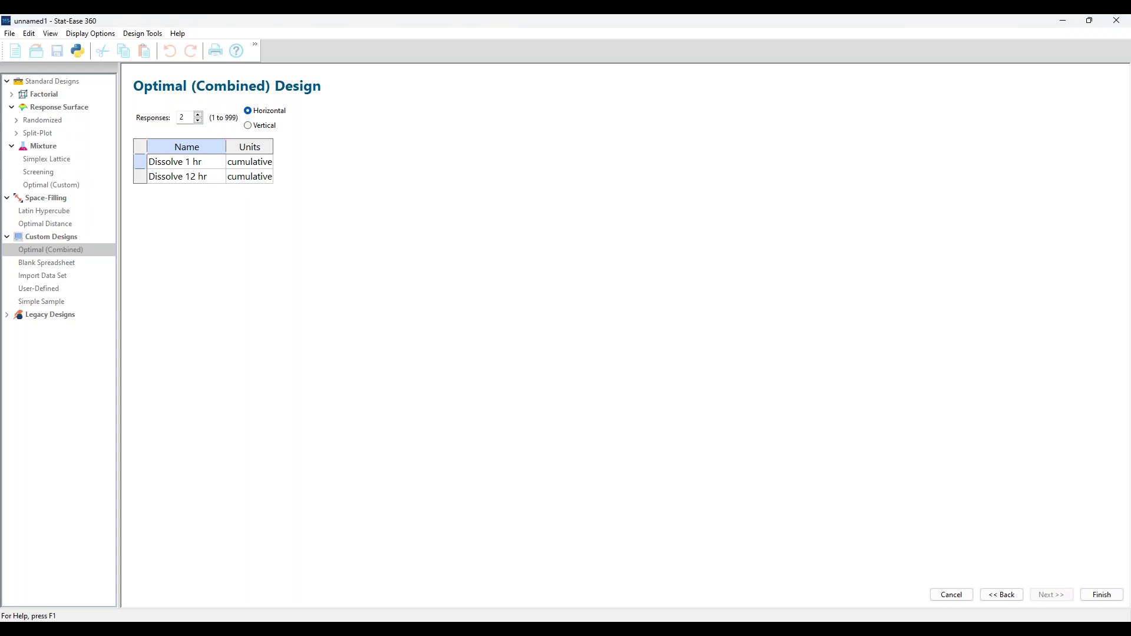
{"action": "left_click", "coordinate": [1100, 594]}
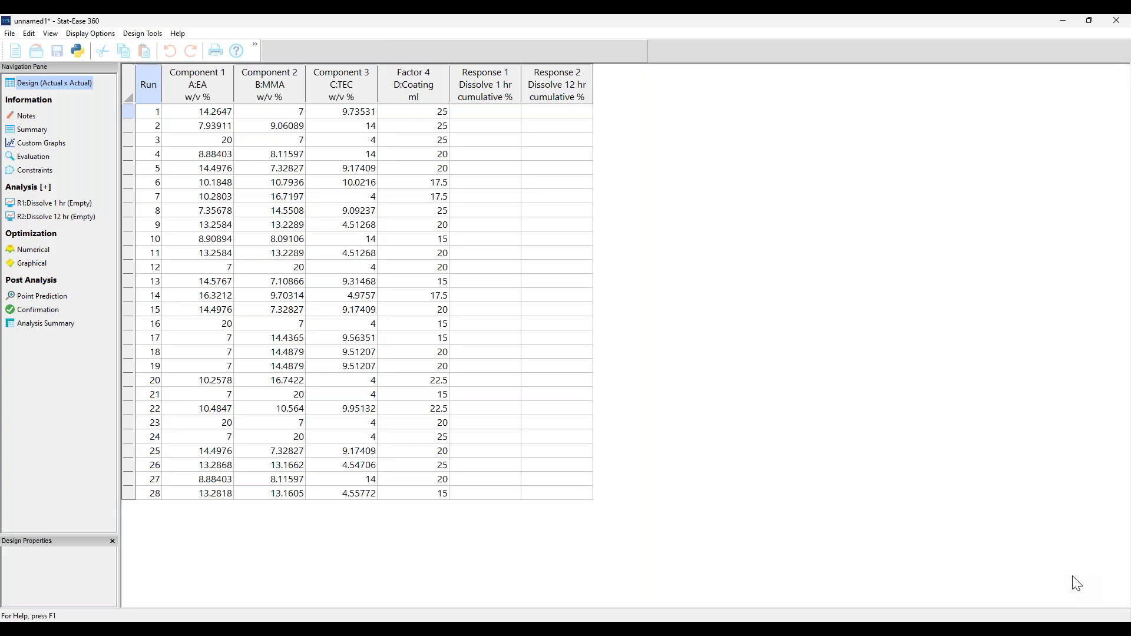
Step: Load the existing simulation rsw ibuprofen.simx through the Dissolve 1 hr response to fill in the design data
{"action": "right_click", "coordinate": [496, 94]}
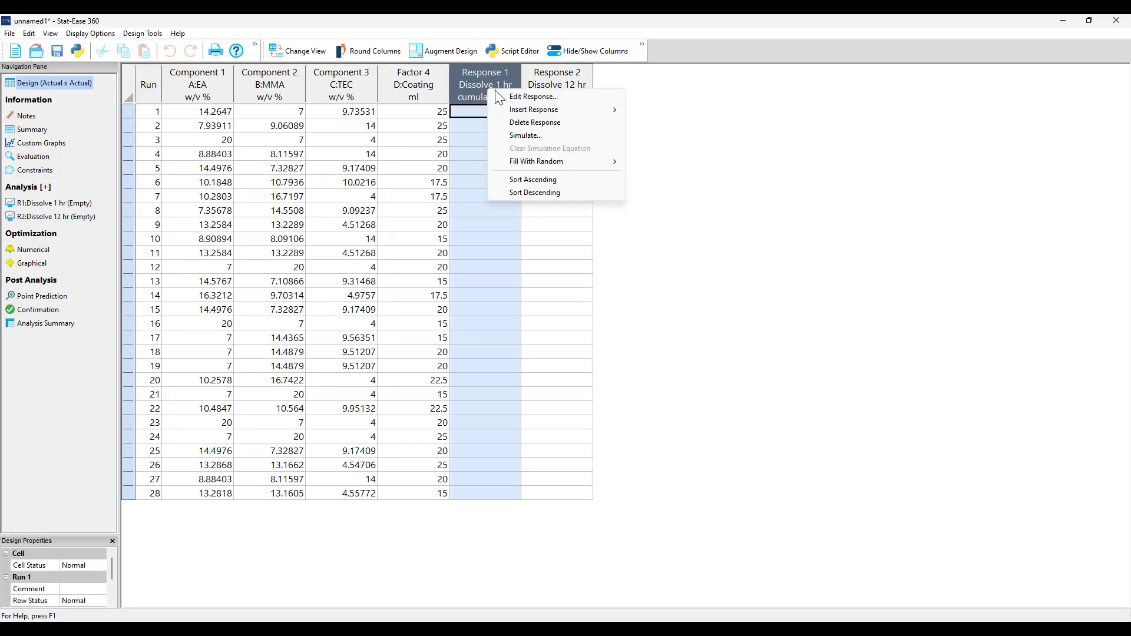
{"action": "left_click", "coordinate": [543, 135]}
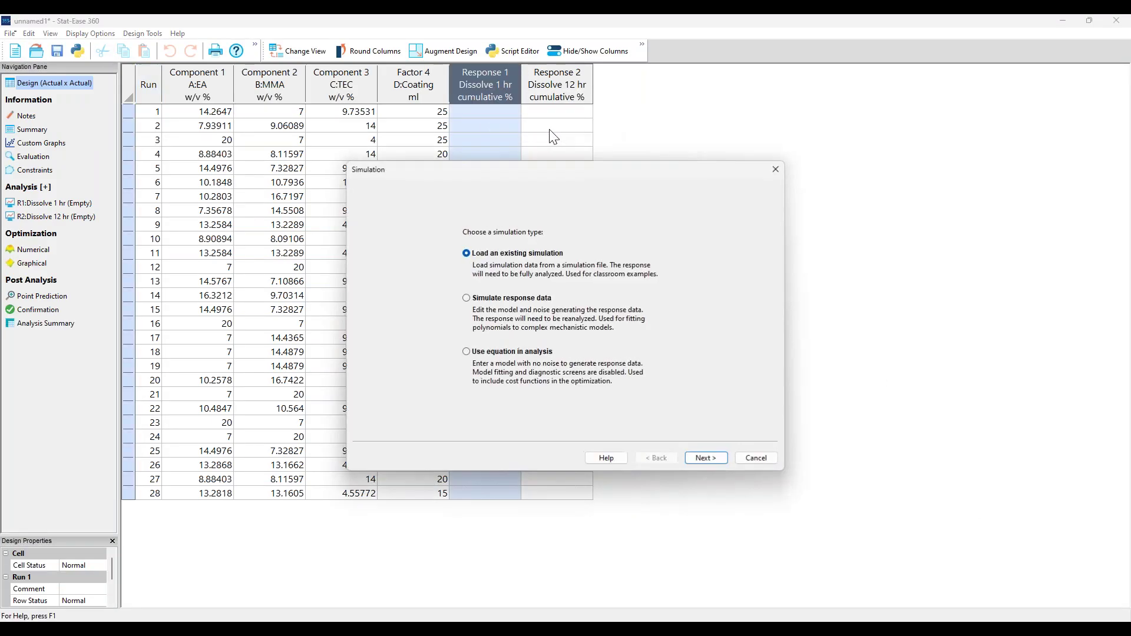
{"action": "left_click", "coordinate": [721, 455]}
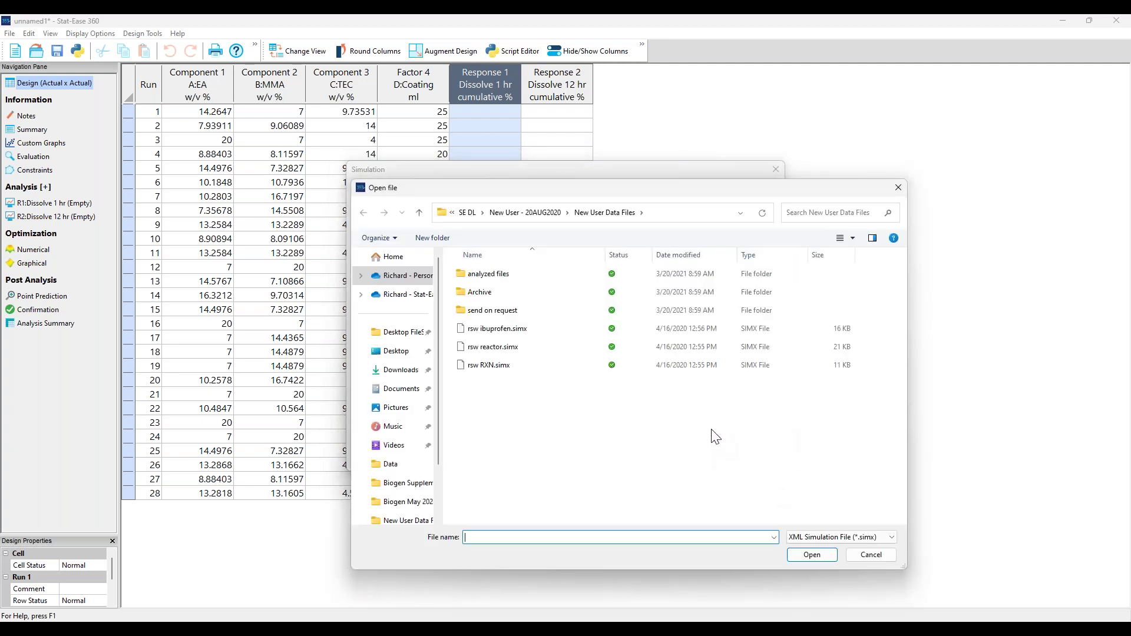
{"action": "double_click", "coordinate": [517, 329]}
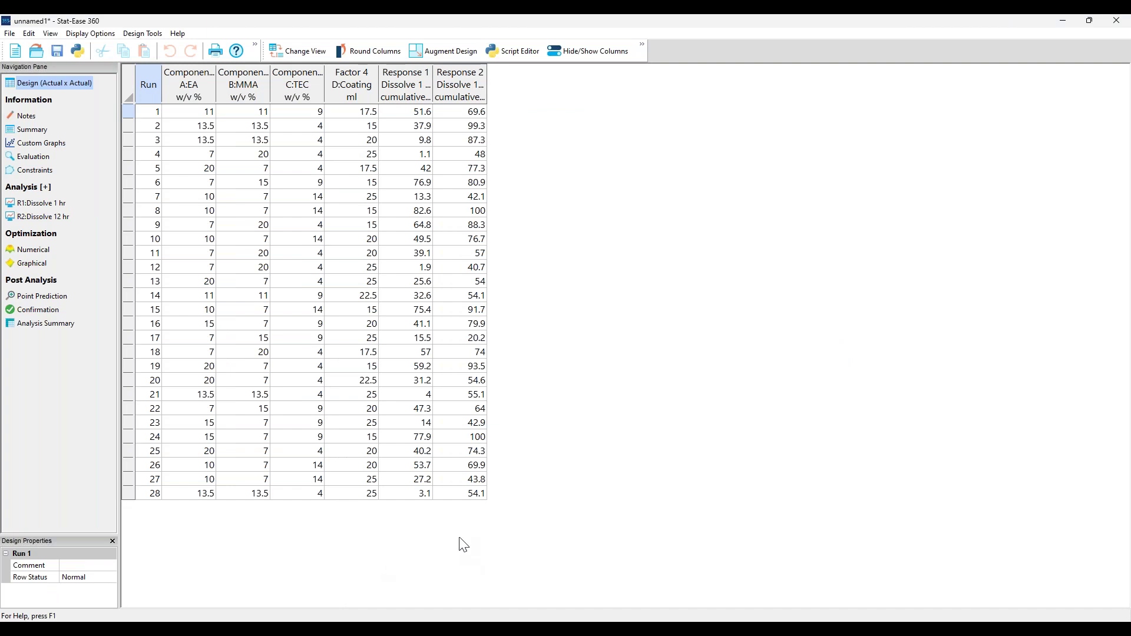
Step: Start the untransformed Dissolve 1 hr analysis and reduce its quadratic by linear model with backward AICc selection
{"action": "left_click", "coordinate": [35, 203]}
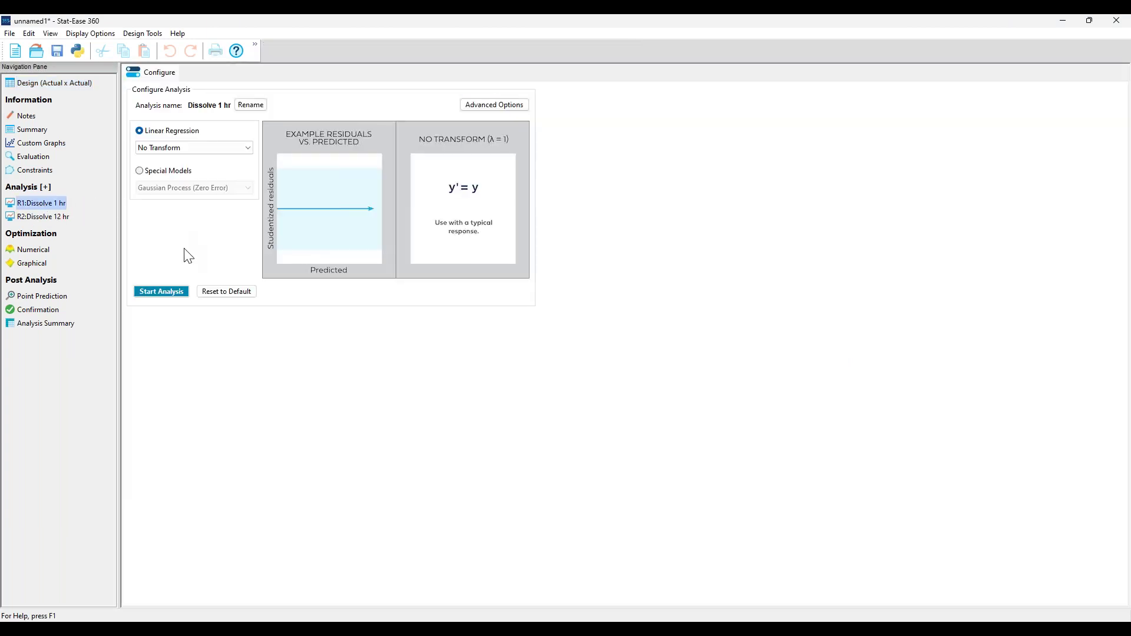
{"action": "left_click", "coordinate": [177, 294]}
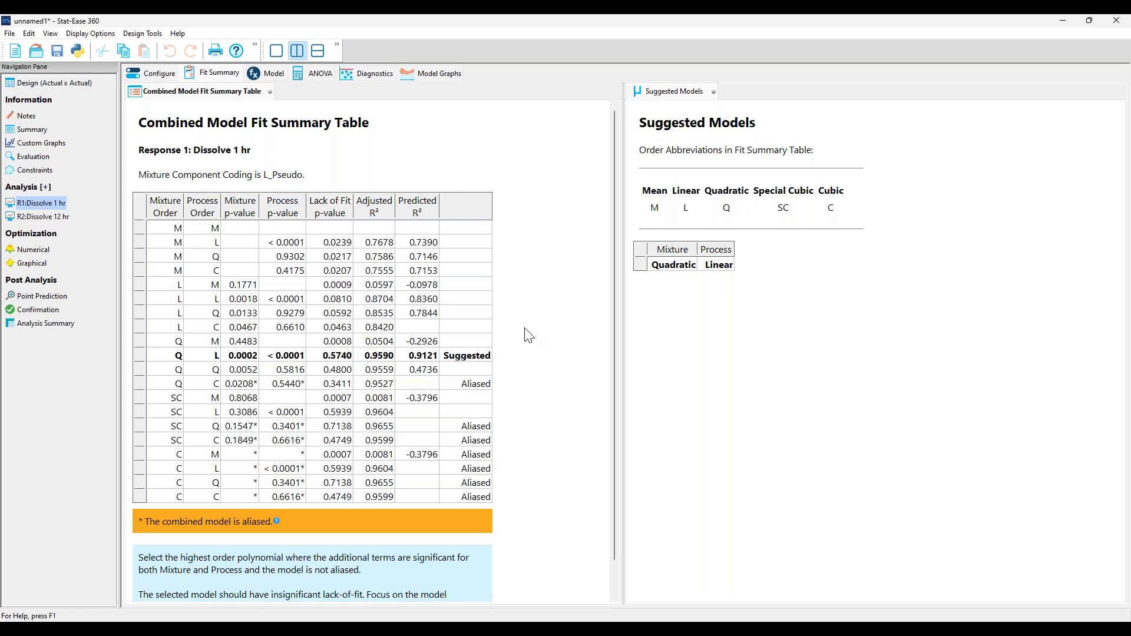
{"action": "left_click", "coordinate": [269, 75]}
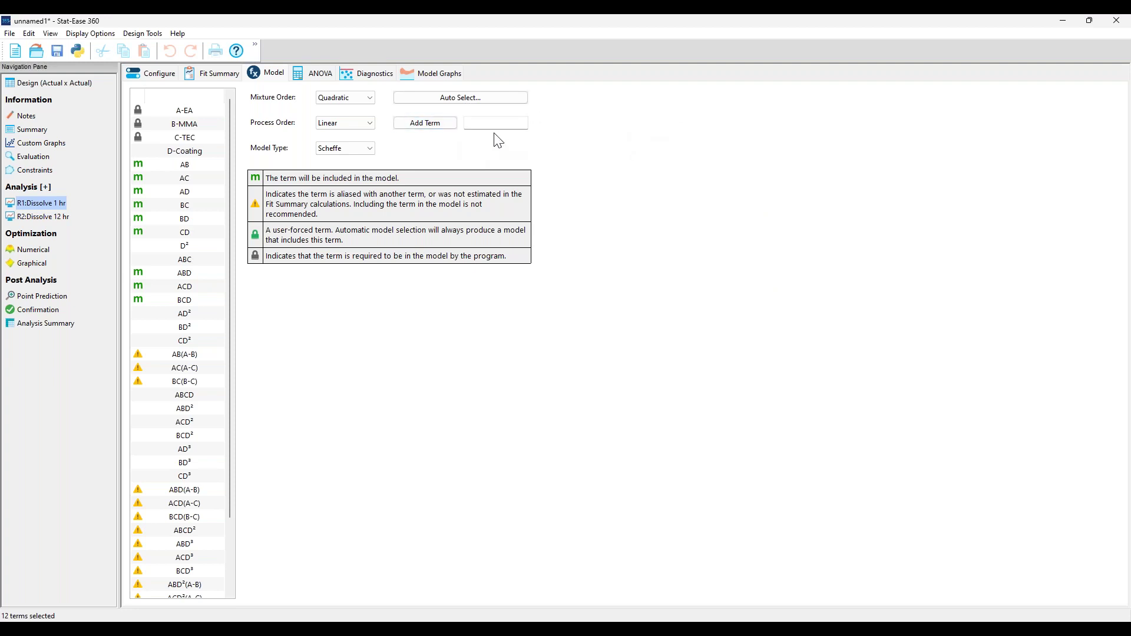
{"action": "left_click", "coordinate": [426, 98]}
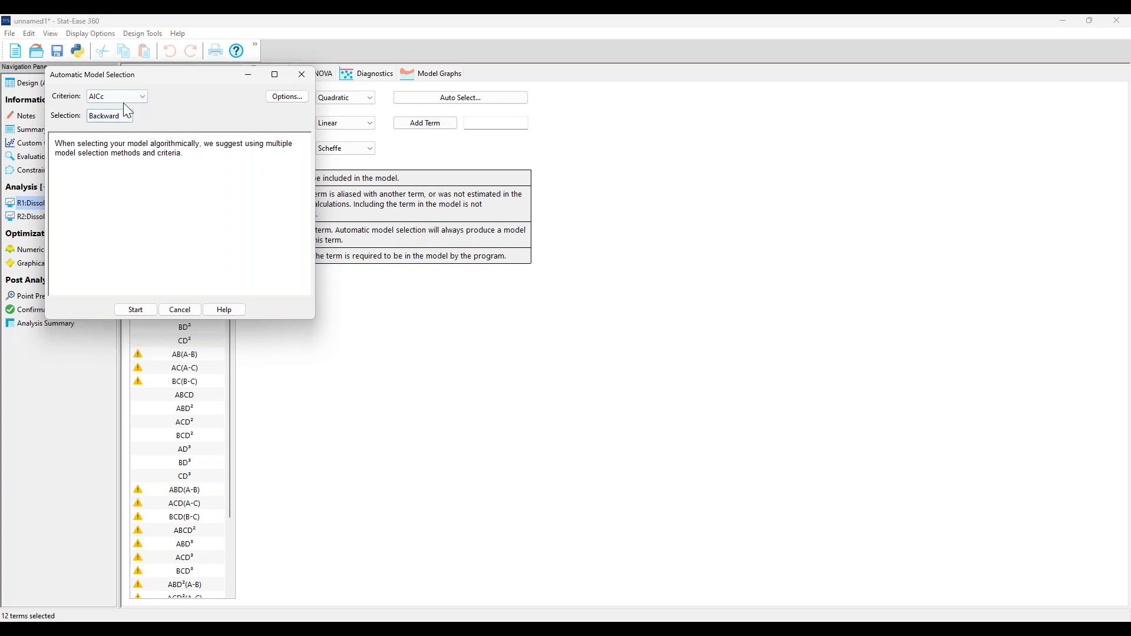
{"action": "left_click", "coordinate": [131, 312]}
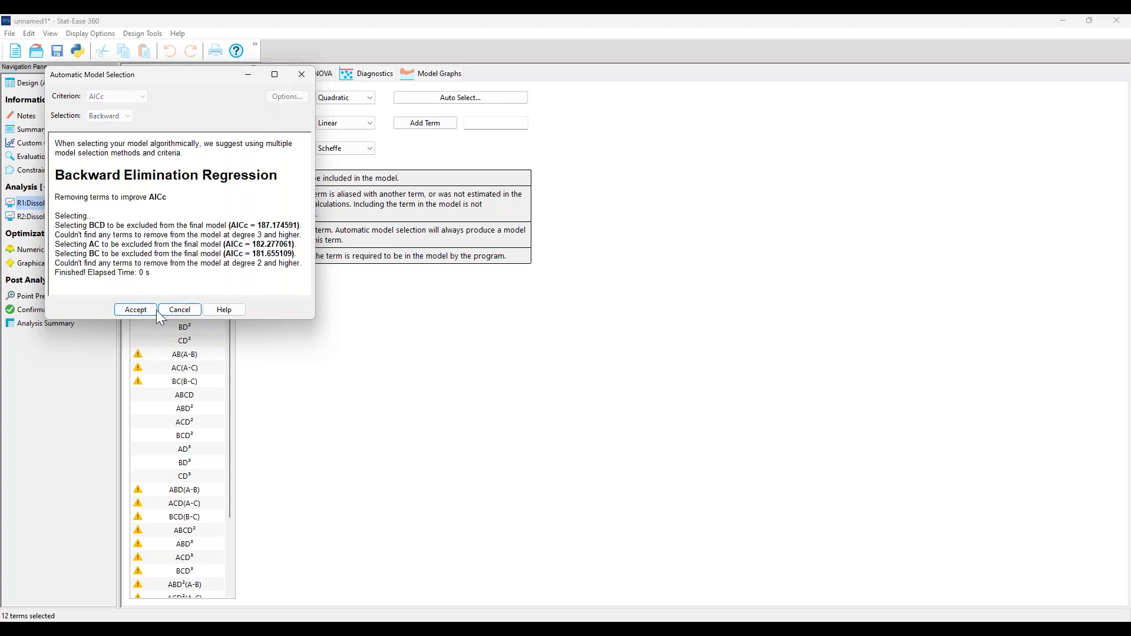
{"action": "left_click", "coordinate": [145, 310]}
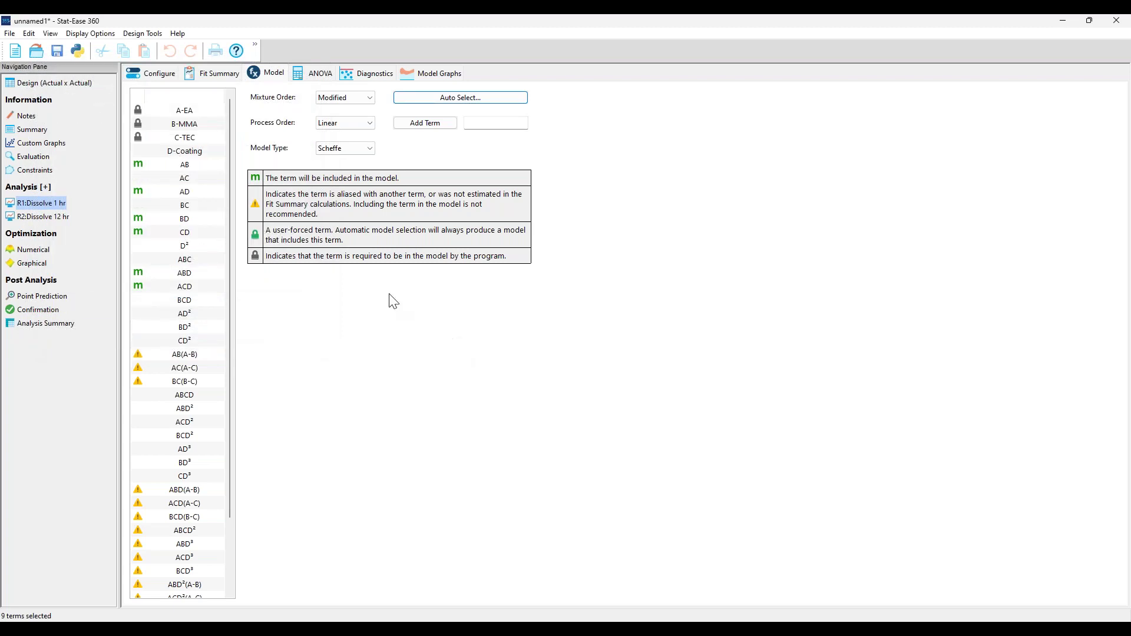
Step: Correct the Dissolve 1 hr model's hierarchy automatically and review its ANOVA and diagnostic plots
{"action": "left_click", "coordinate": [317, 76]}
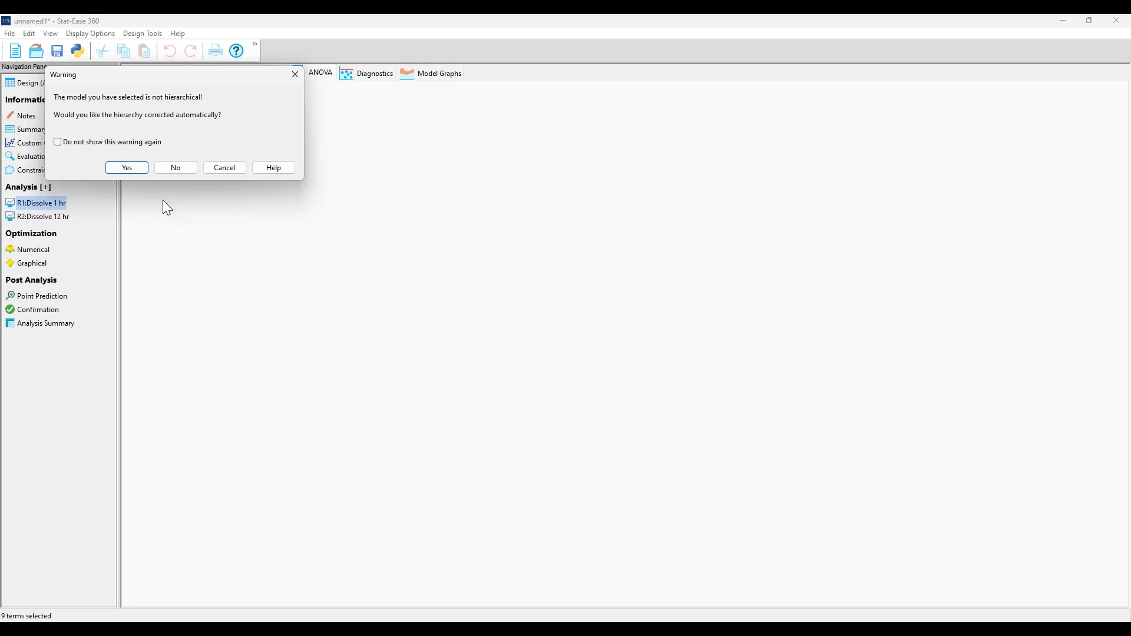
{"action": "left_click", "coordinate": [127, 168]}
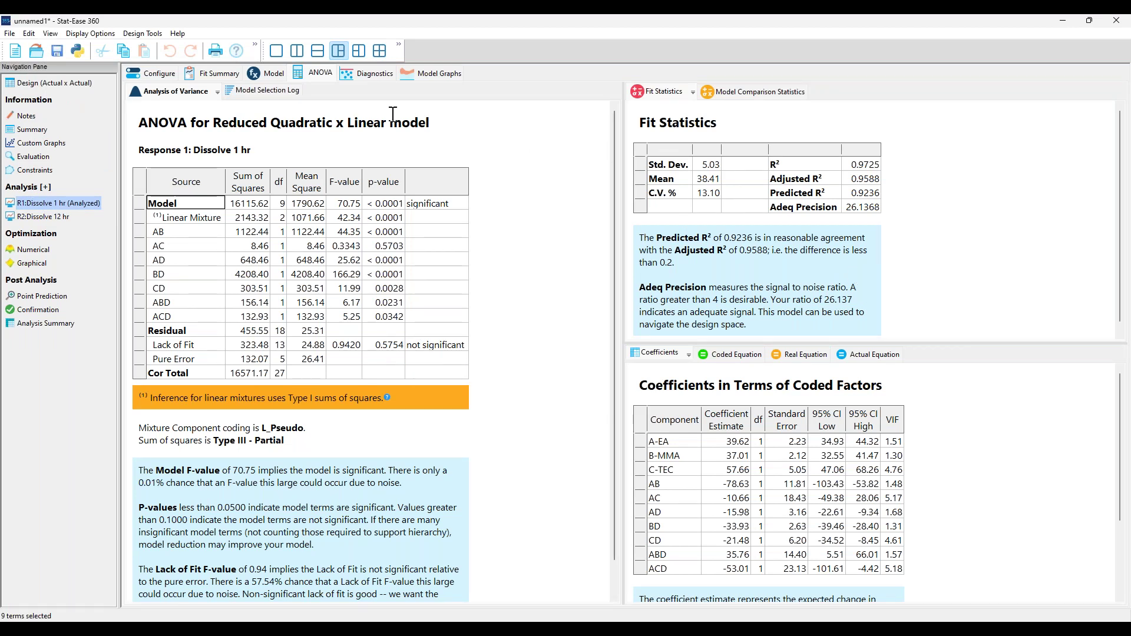
{"action": "left_click", "coordinate": [371, 73]}
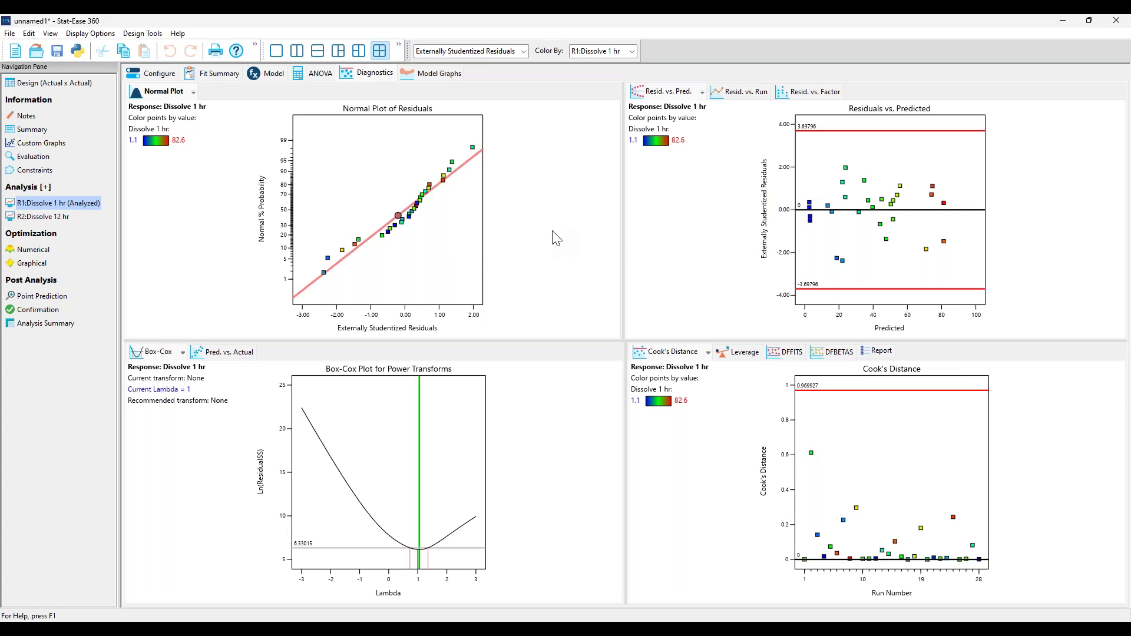
Step: Analyze Dissolve 12 hr, reducing its KCV model with backward AICc selection, and review its ANOVA and diagnostic plots
{"action": "left_click", "coordinate": [36, 217]}
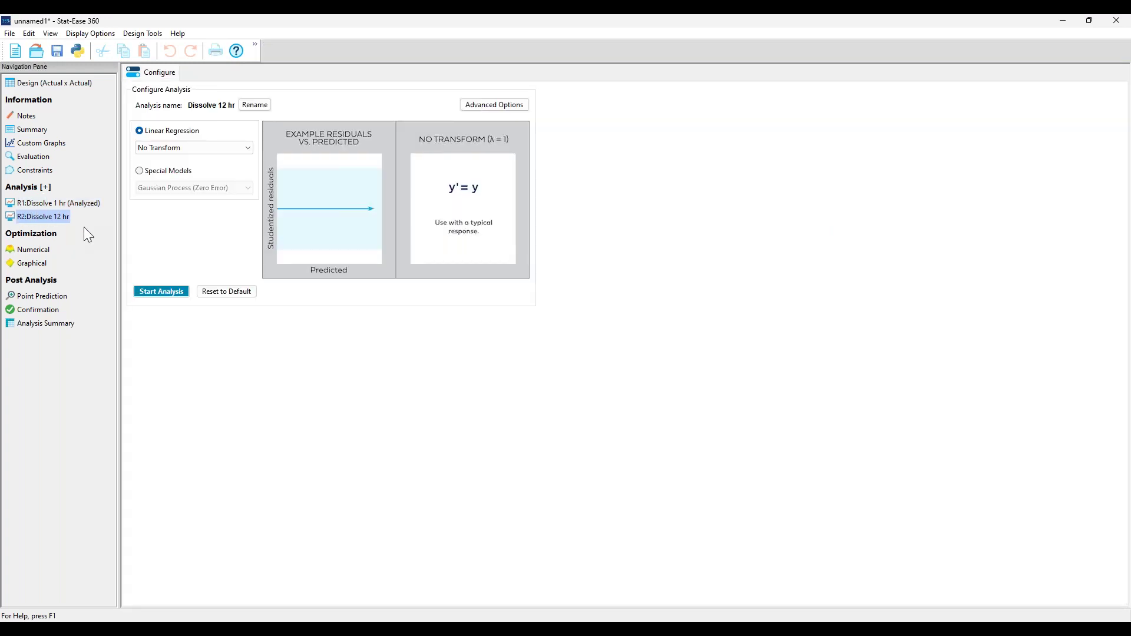
{"action": "left_click", "coordinate": [166, 295]}
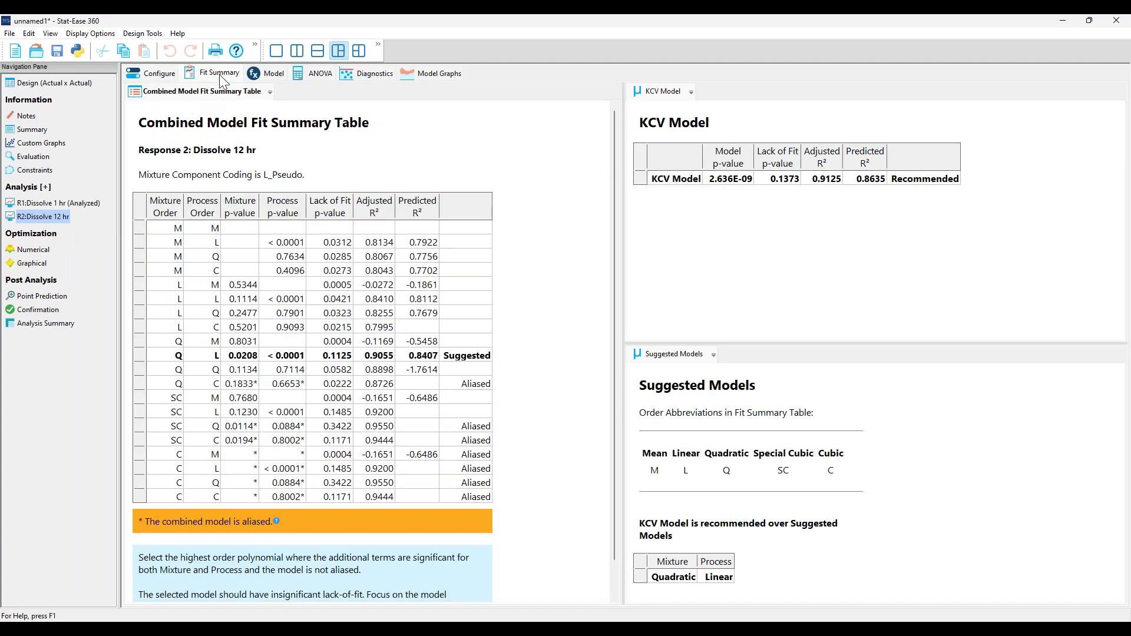
{"action": "left_click", "coordinate": [262, 77]}
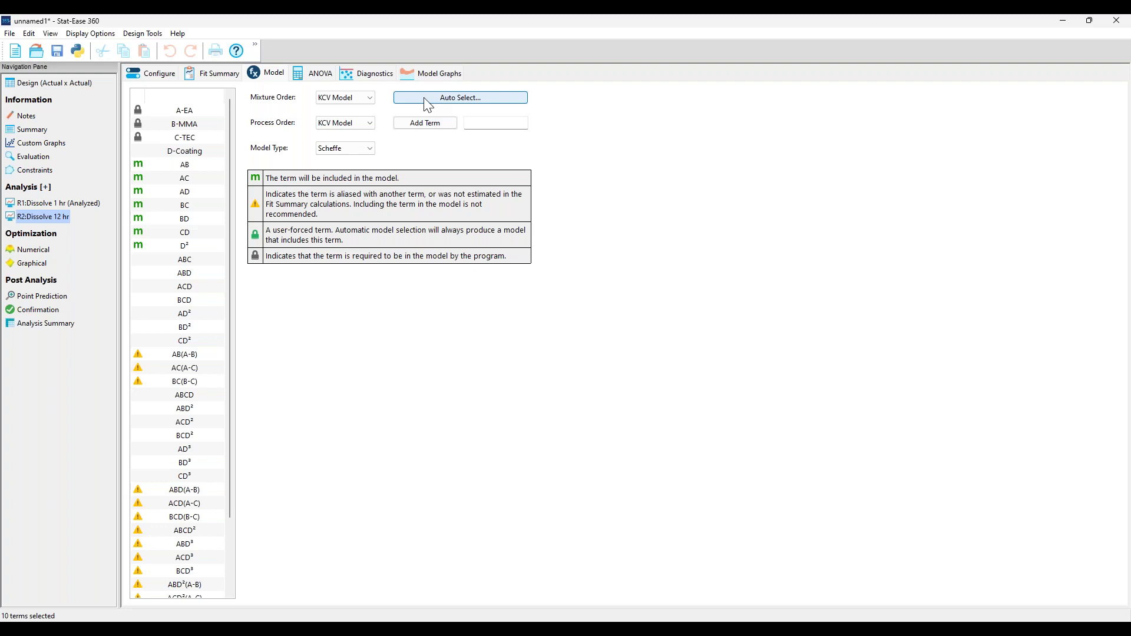
{"action": "left_click", "coordinate": [423, 98]}
{"action": "left_click", "coordinate": [128, 308]}
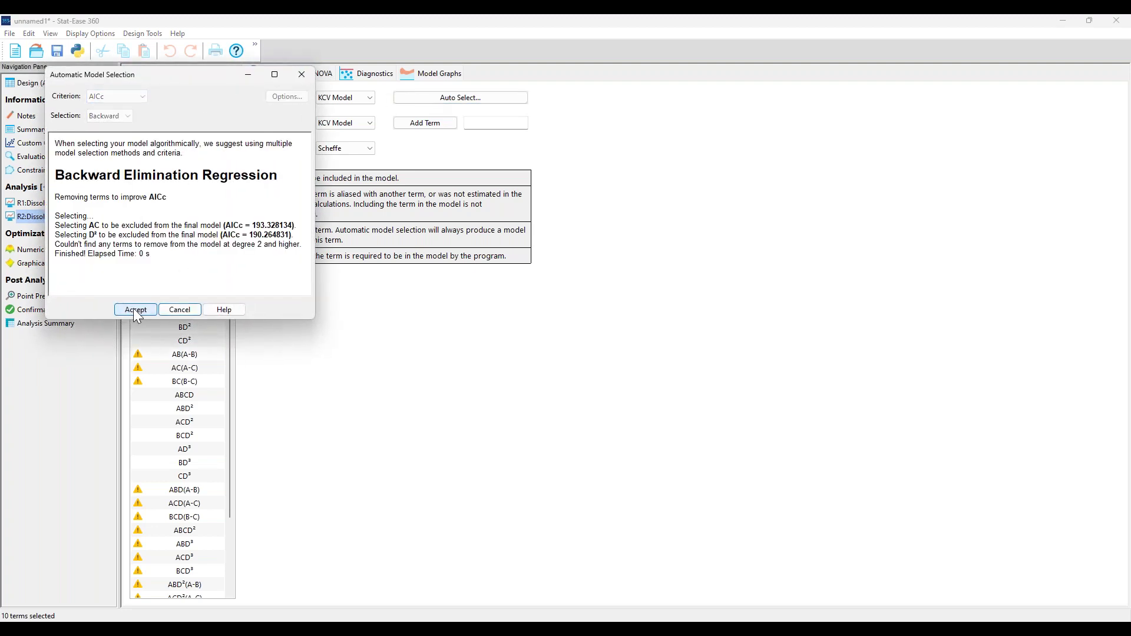
{"action": "left_click", "coordinate": [135, 308]}
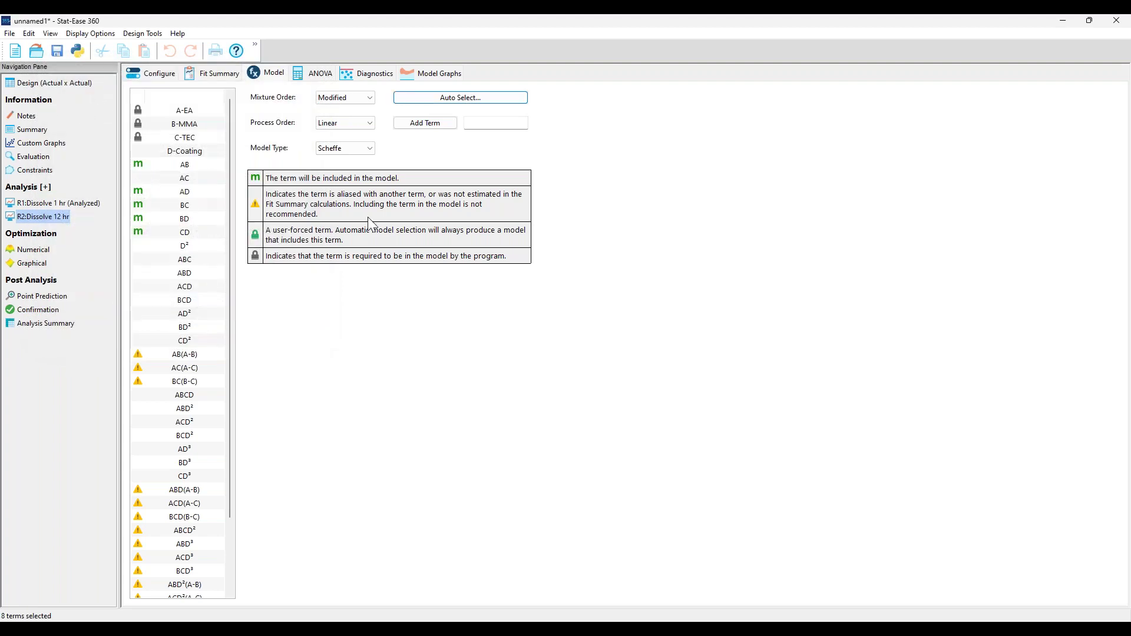
{"action": "left_click", "coordinate": [317, 76]}
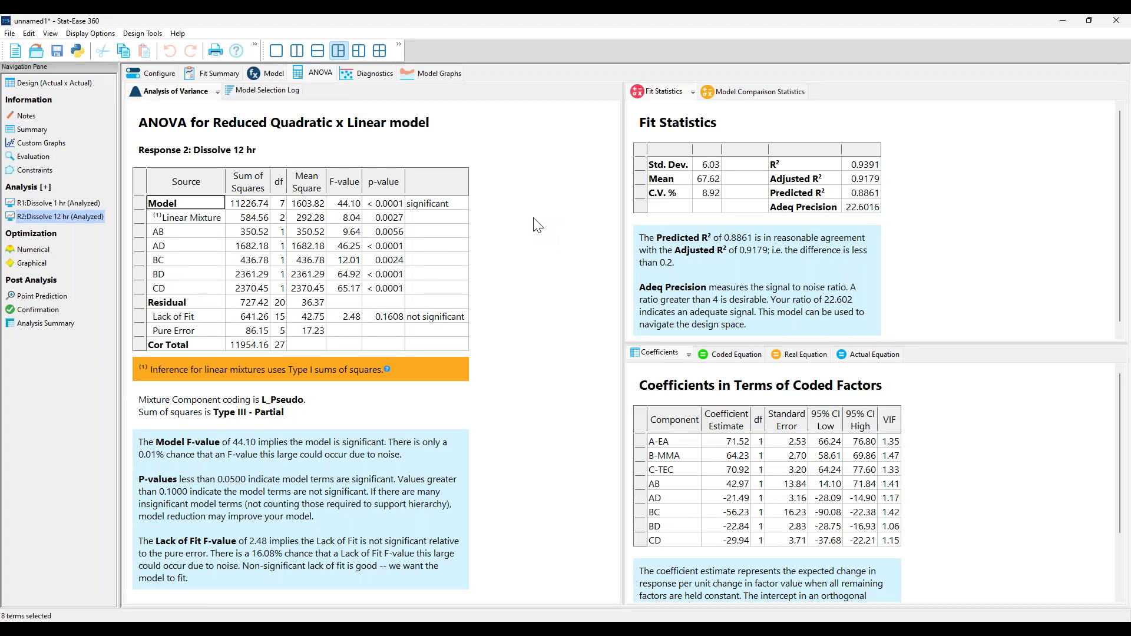
{"action": "left_click", "coordinate": [366, 73]}
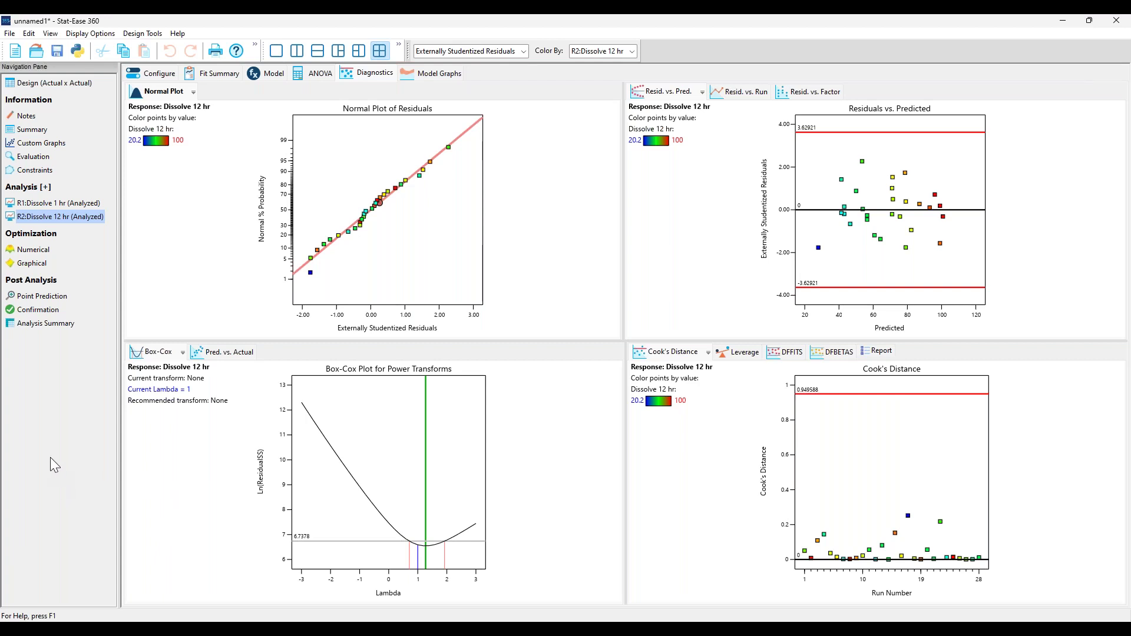
Step: Set the numerical optimization goal for Dissolve 1 hr to a target of 20 with limits of 10 and 30
{"action": "left_click", "coordinate": [33, 250]}
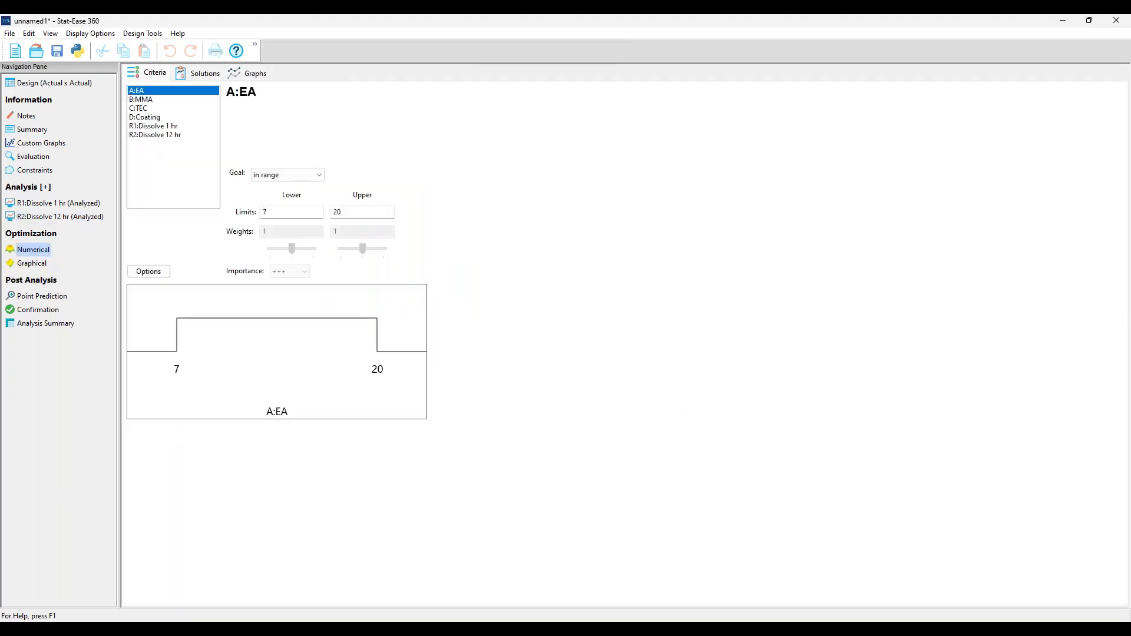
{"action": "left_click", "coordinate": [142, 126]}
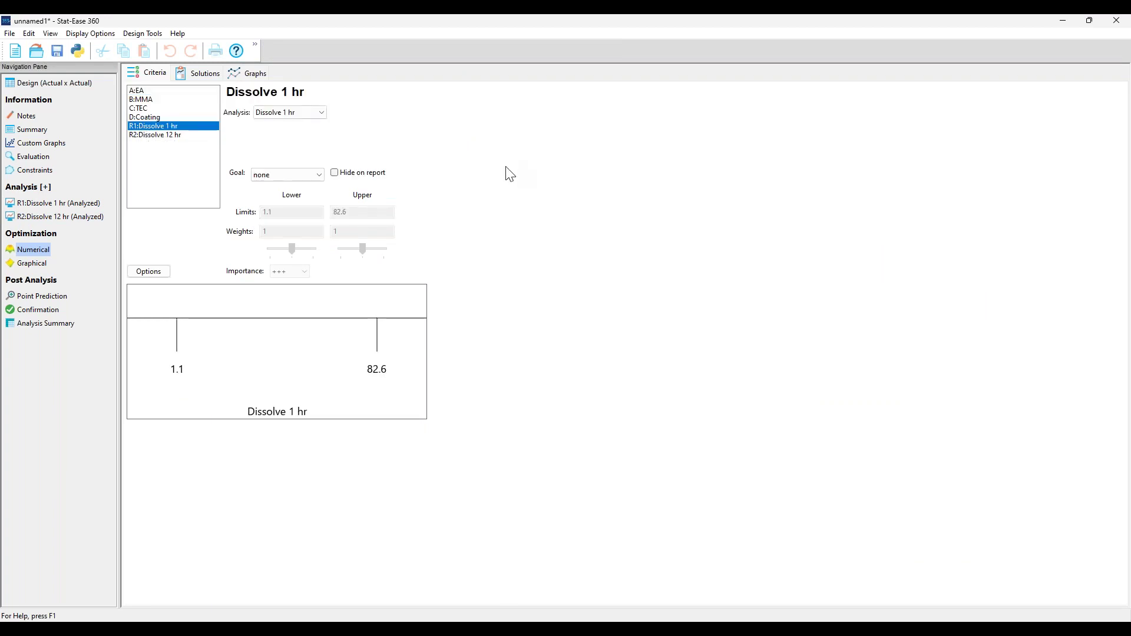
{"action": "left_click", "coordinate": [321, 174]}
{"action": "left_click", "coordinate": [295, 211]}
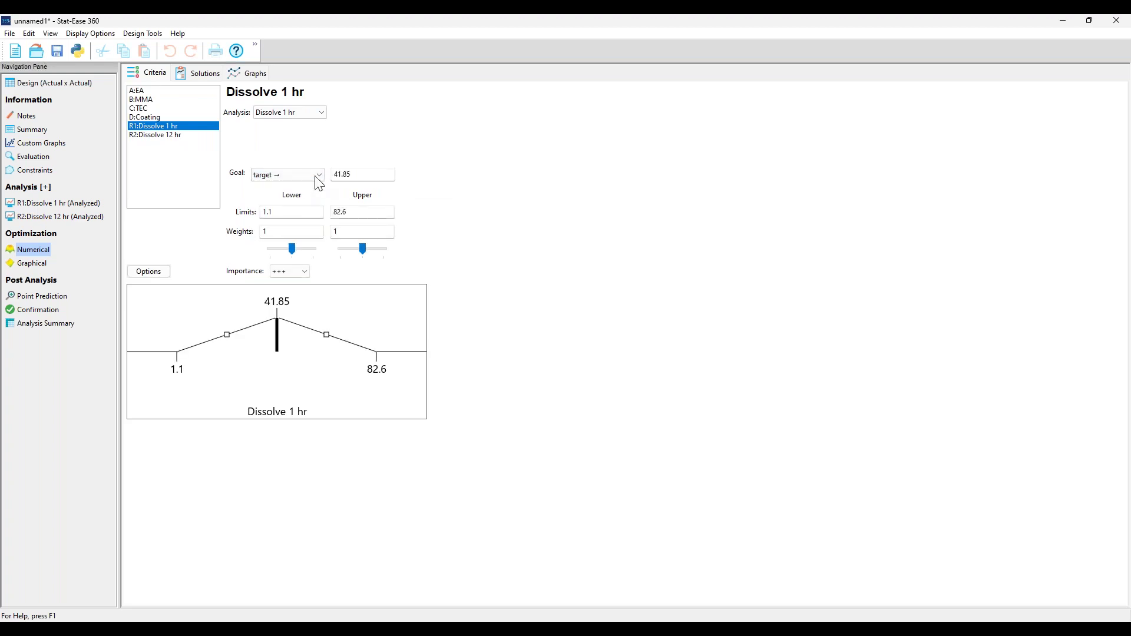
{"action": "double_click", "coordinate": [371, 174]}
{"action": "type", "text": "20"}
{"action": "key", "text": "Tab"}
{"action": "type", "text": "10"}
{"action": "key", "text": "Tab"}
{"action": "type", "text": "30"}
{"action": "key", "text": "Tab"}
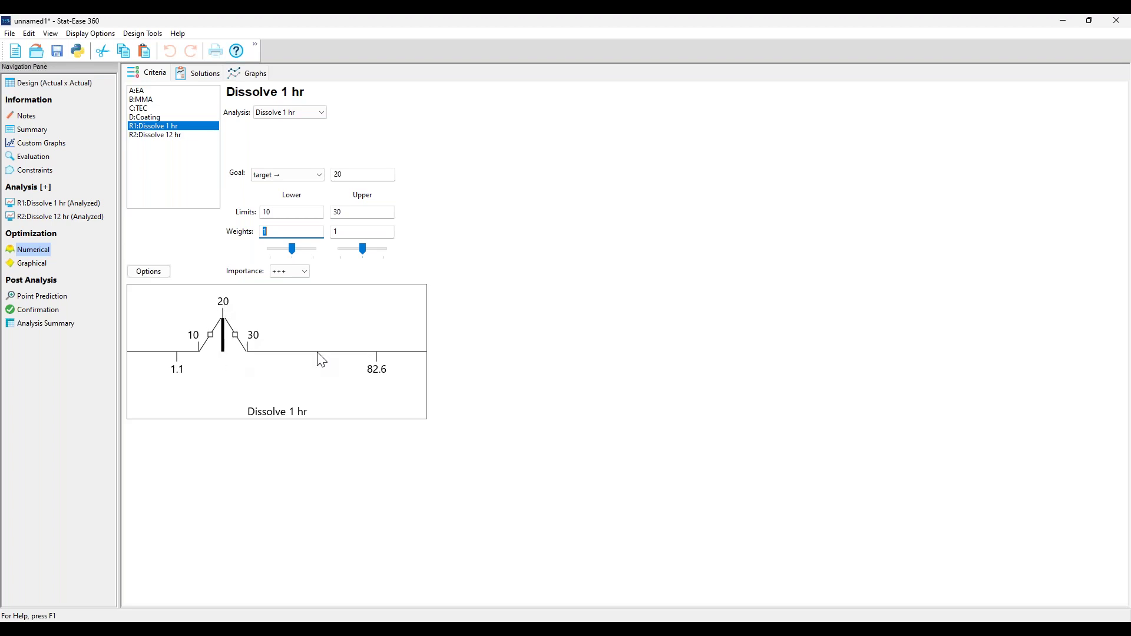
Step: Set the numerical optimization goal for Dissolve 12 hr to a target of 90 with limits of 80 and 100
{"action": "left_click", "coordinate": [142, 135]}
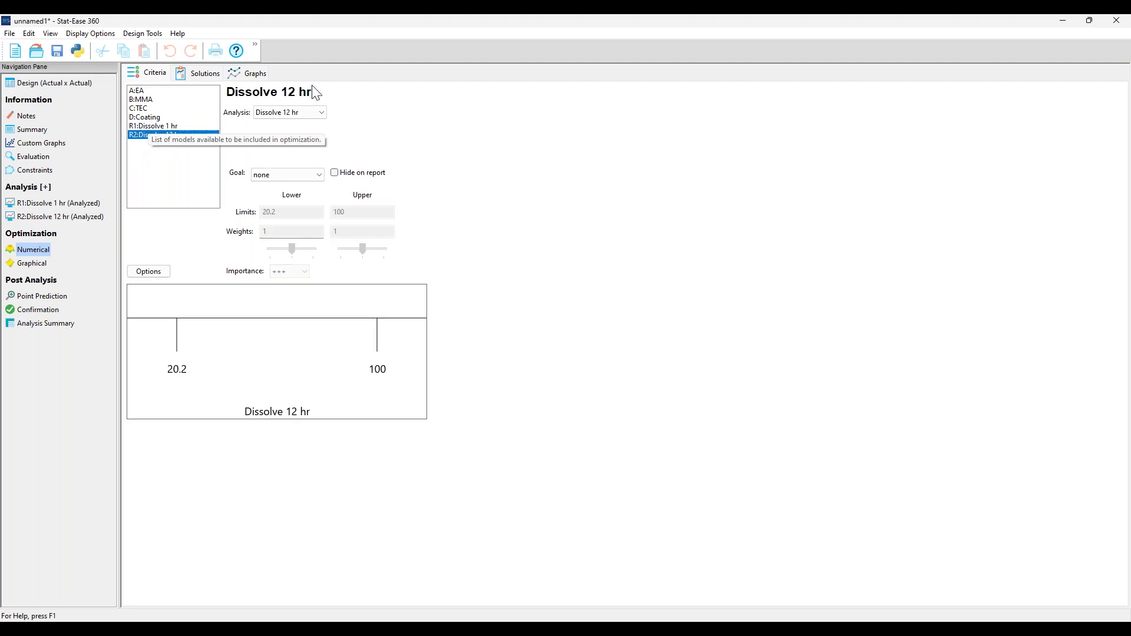
{"action": "left_click", "coordinate": [320, 175]}
{"action": "left_click", "coordinate": [266, 200]}
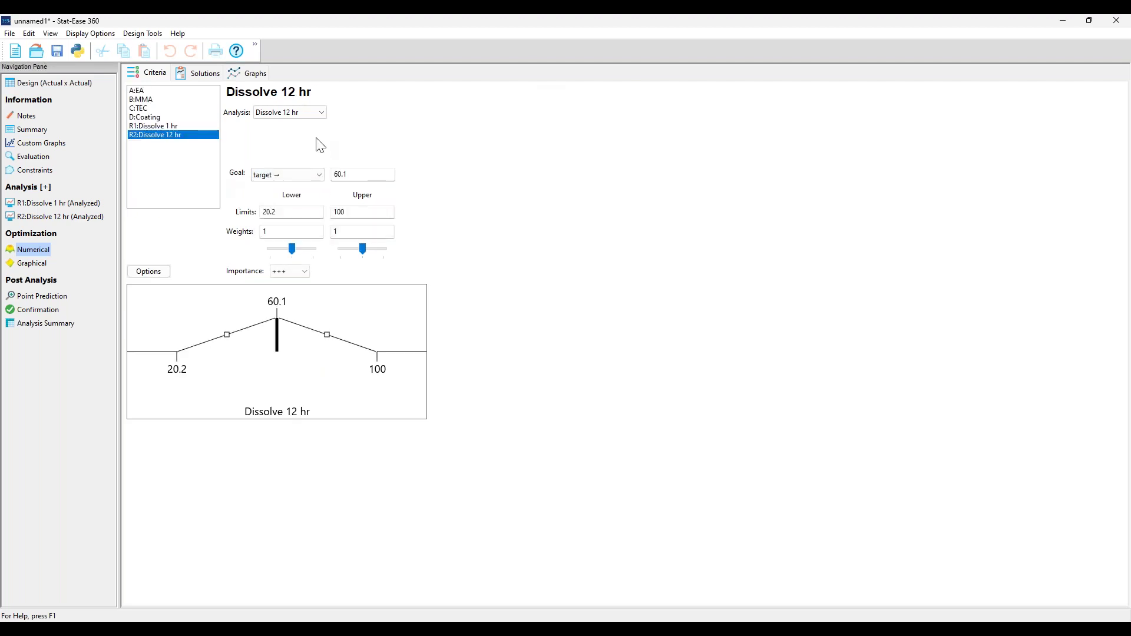
{"action": "double_click", "coordinate": [359, 174]}
{"action": "type", "text": "90"}
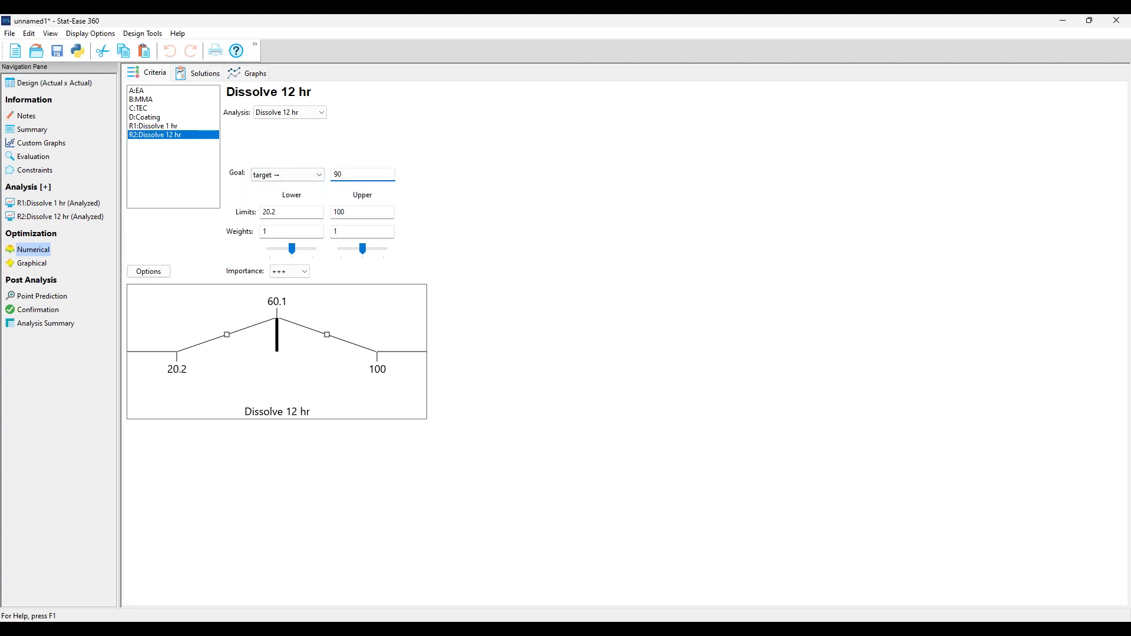
{"action": "key", "text": "Tab"}
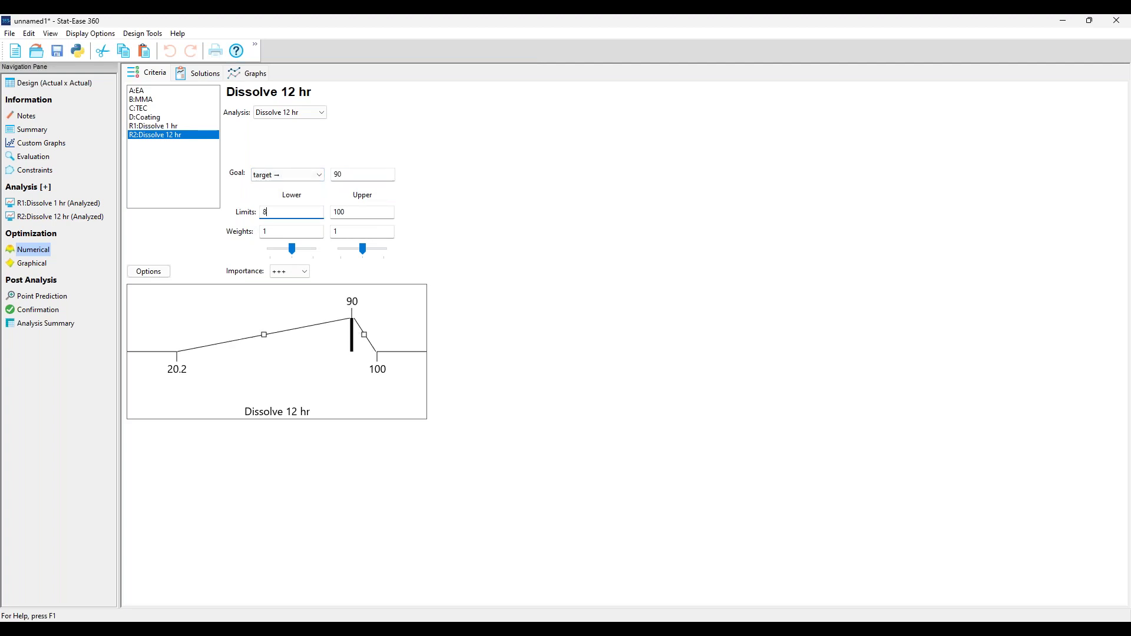
{"action": "key", "text": "Tab"}
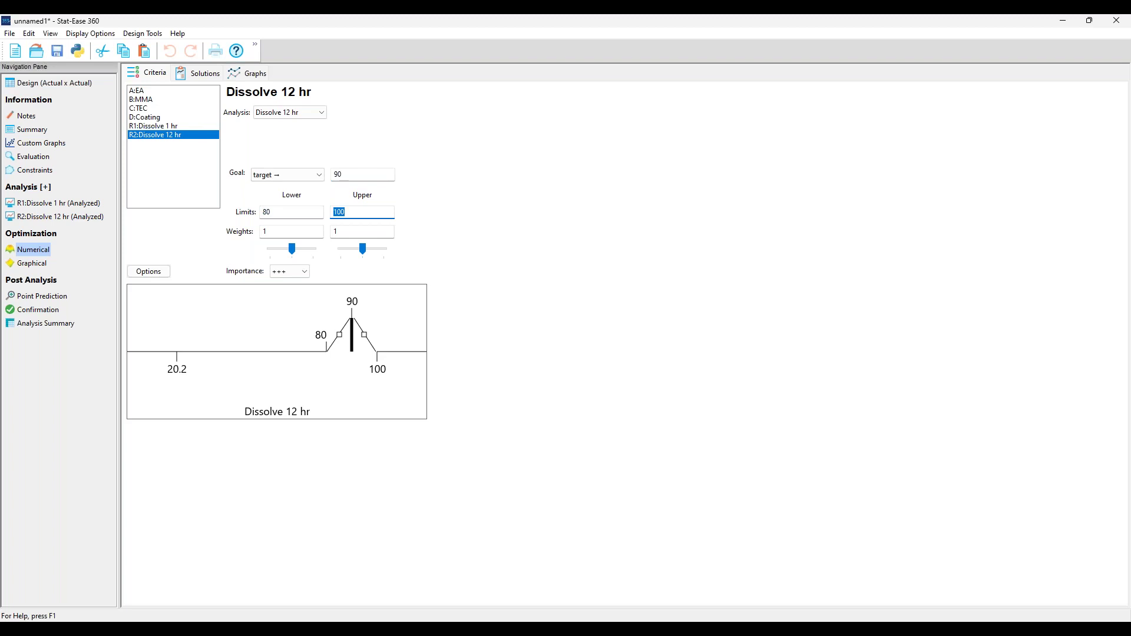
Step: Generate the numerical optimization solutions, review the factor and response ramps, and minimize the program window
{"action": "left_click", "coordinate": [206, 74]}
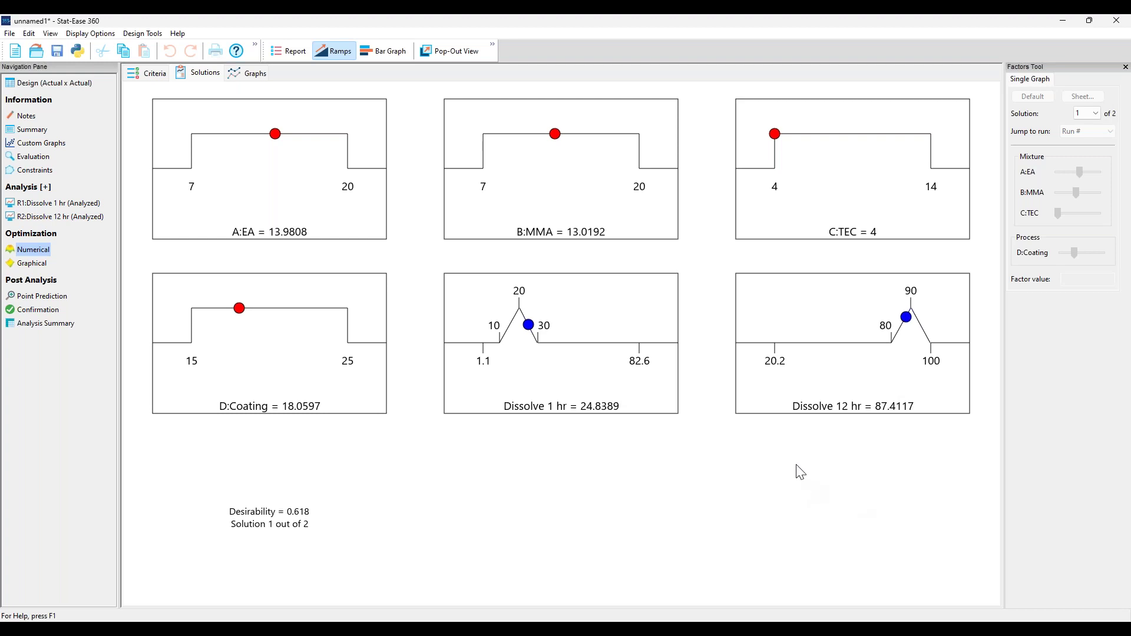
{"action": "left_click", "coordinate": [1066, 22]}
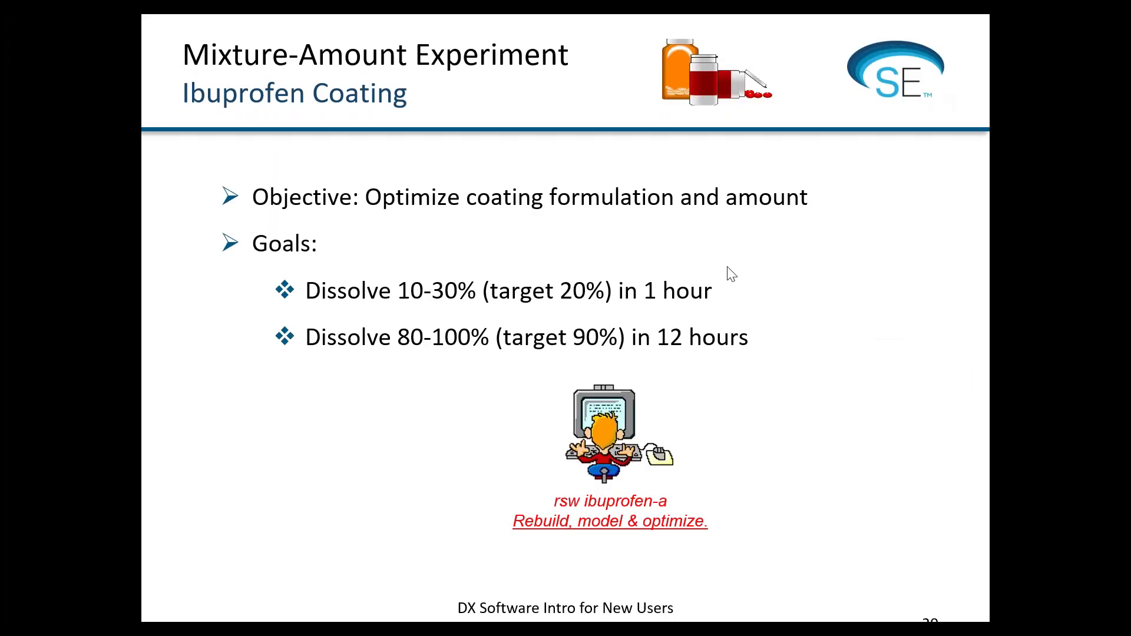
{"action": "left_click", "coordinate": [731, 337]}
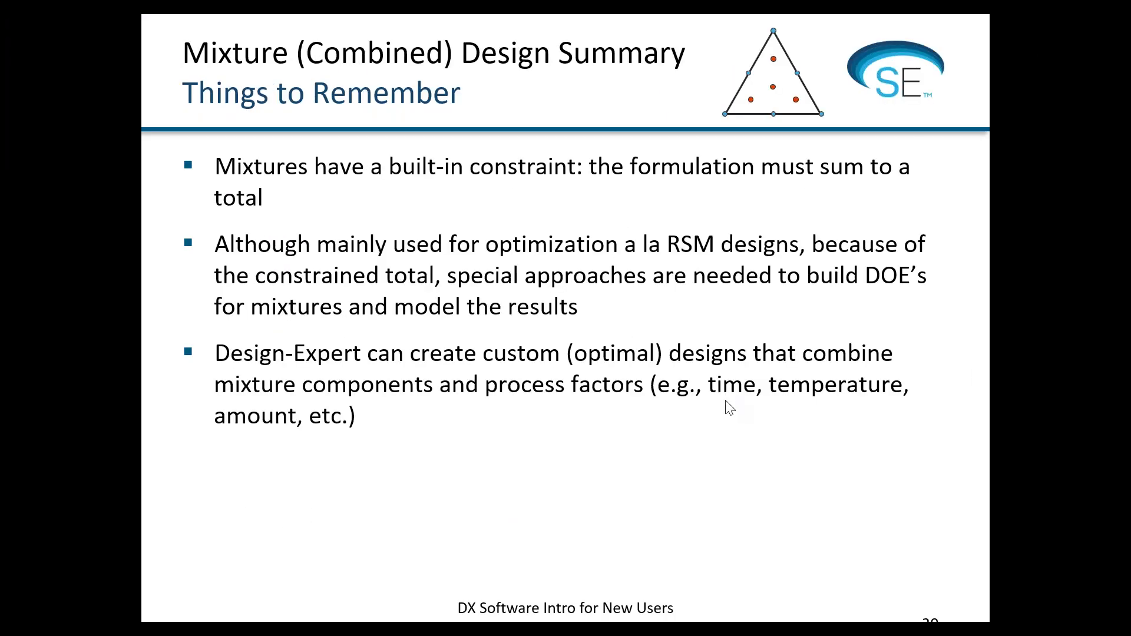